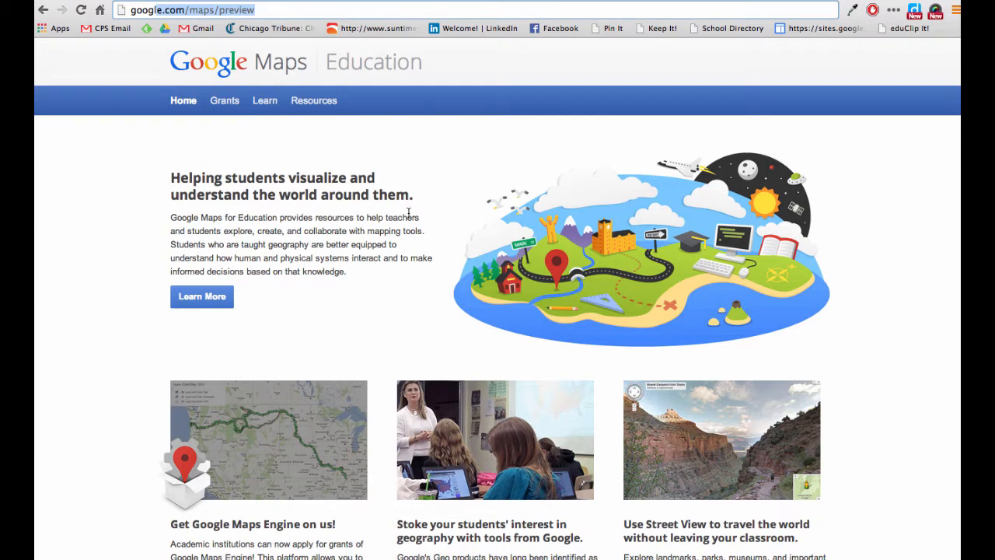
# Look through the Google Maps Education home page and the learning resources on professional development and classroom uses of Maps and Earth
pyautogui.scroll(-1, 361, 313)
pyautogui.scroll(-3, 361, 312)
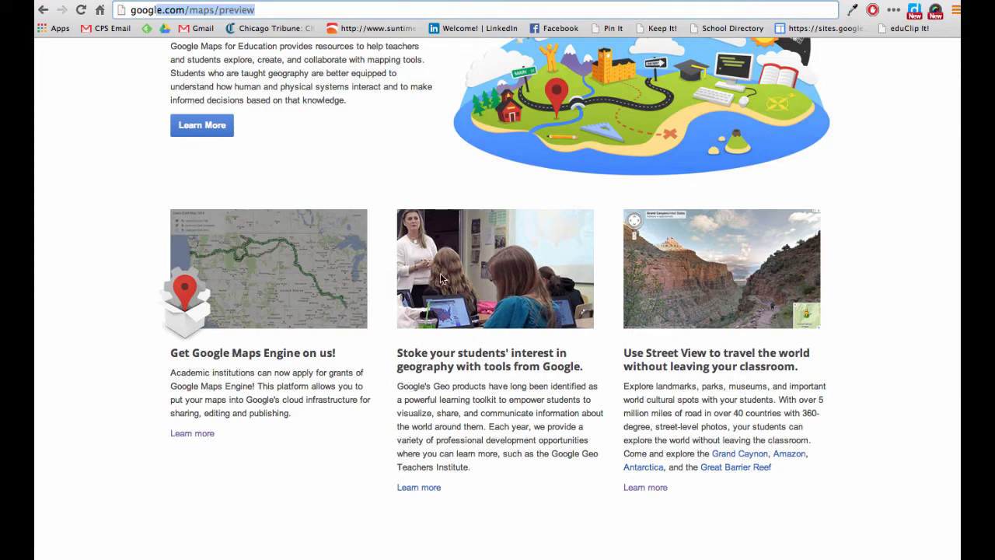
pyautogui.click(411, 493)
pyautogui.scroll(-3, 411, 496)
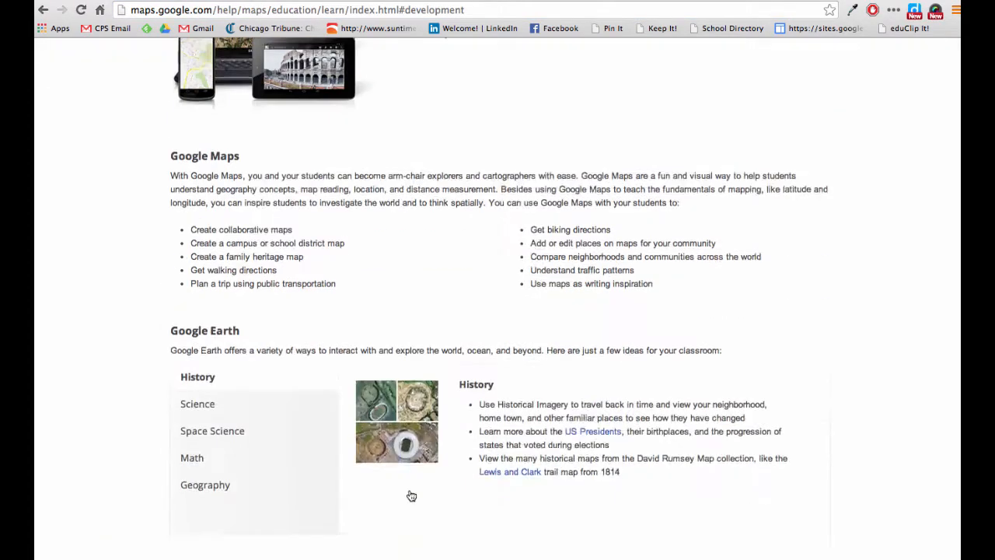
pyautogui.scroll(3, 411, 496)
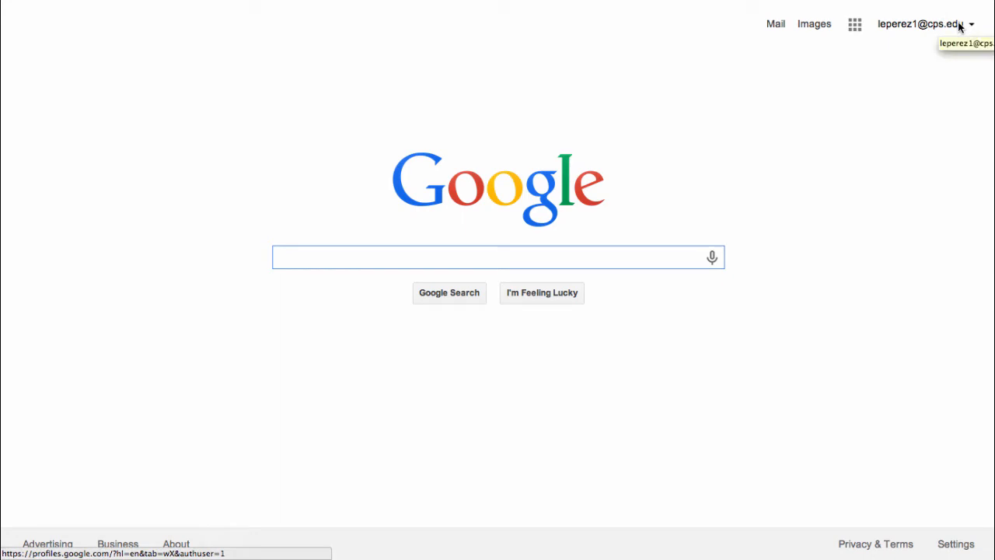
# Open Google Maps from the Geo section of Google's full product list
pyautogui.click(855, 26)
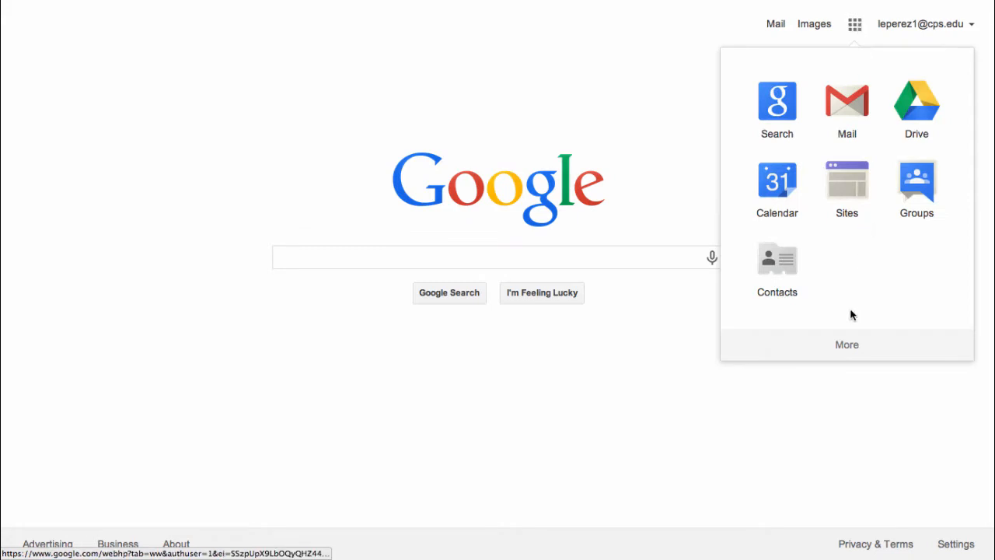
pyautogui.click(845, 345)
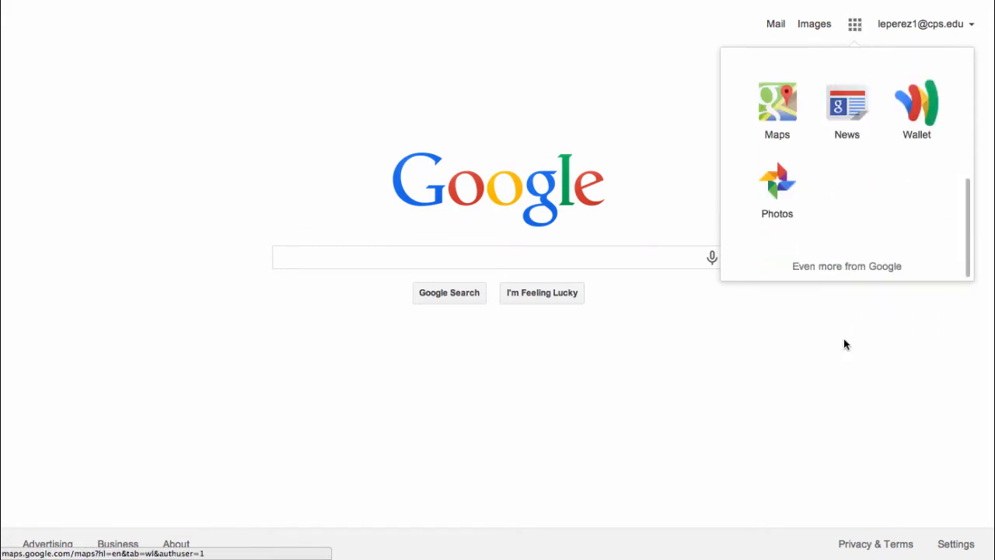
pyautogui.click(837, 267)
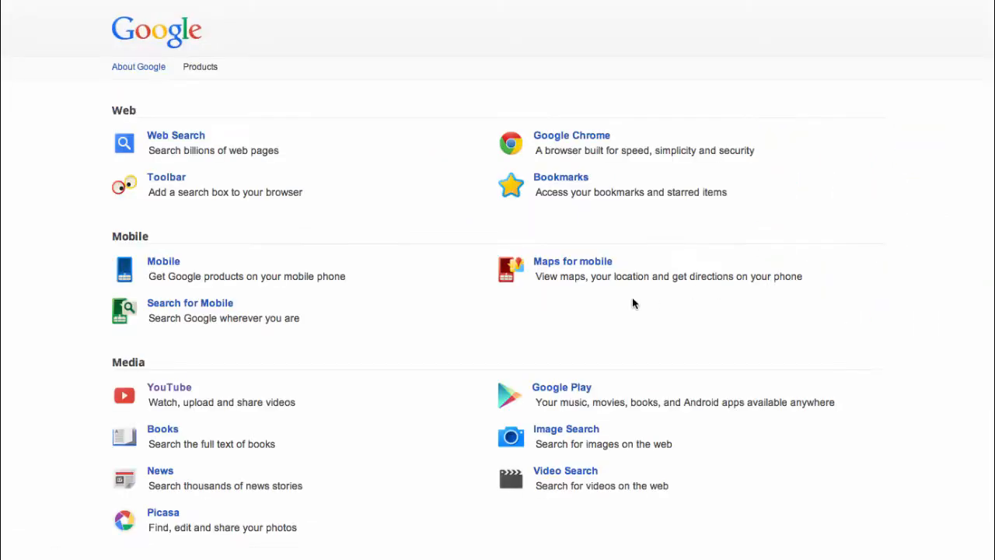
pyautogui.scroll(-5, 383, 354)
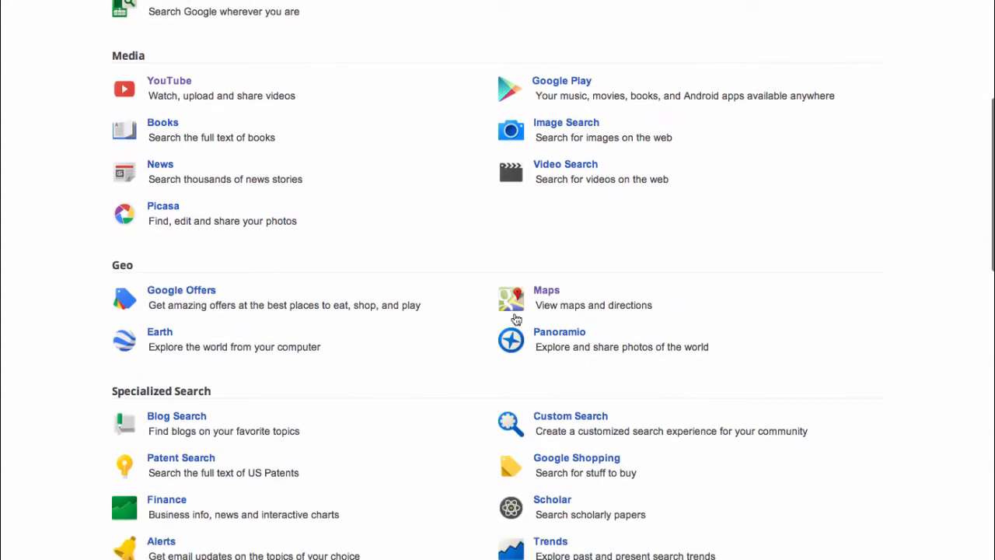
pyautogui.click(547, 299)
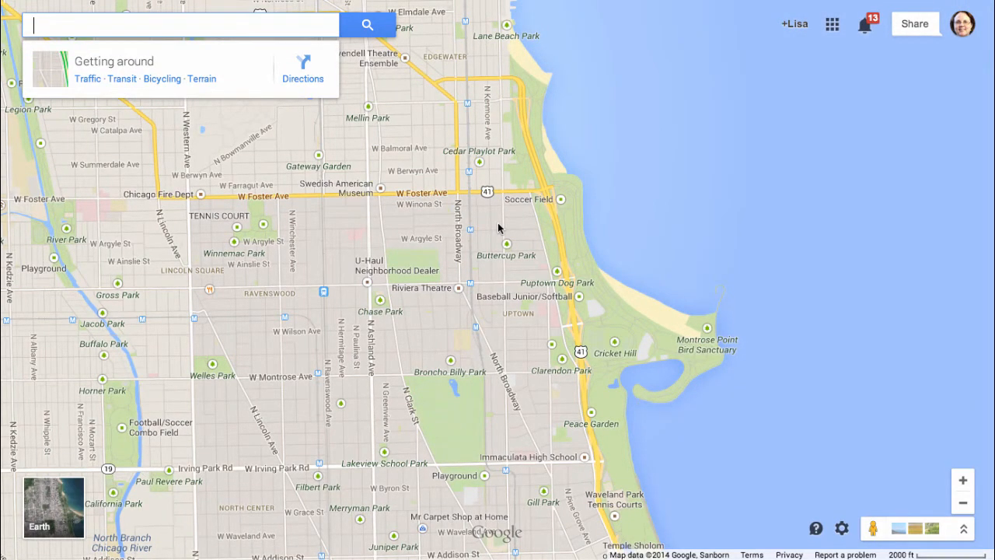
# Locate the S Clark St address in Chicago on the map using the suggested match for 125
pyautogui.click(207, 24)
pyautogui.write('125')
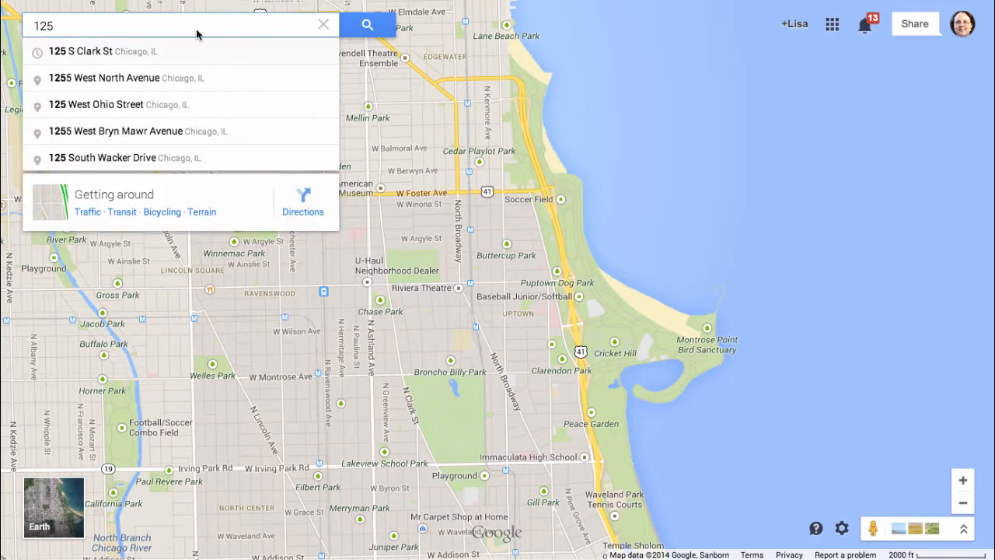
pyautogui.click(123, 53)
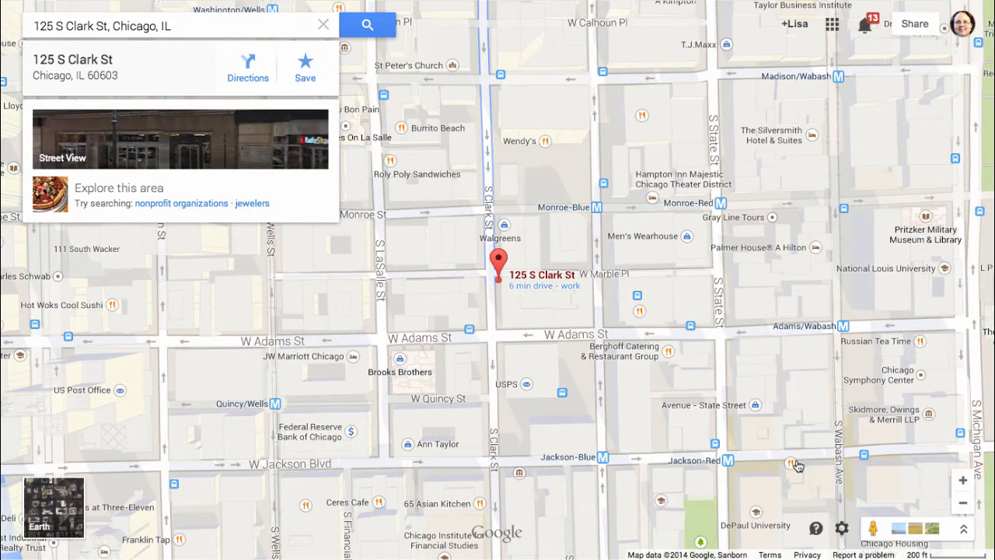
# Generate a short share link for the mapped address, and bring up its embed code and map size options
pyautogui.click(843, 528)
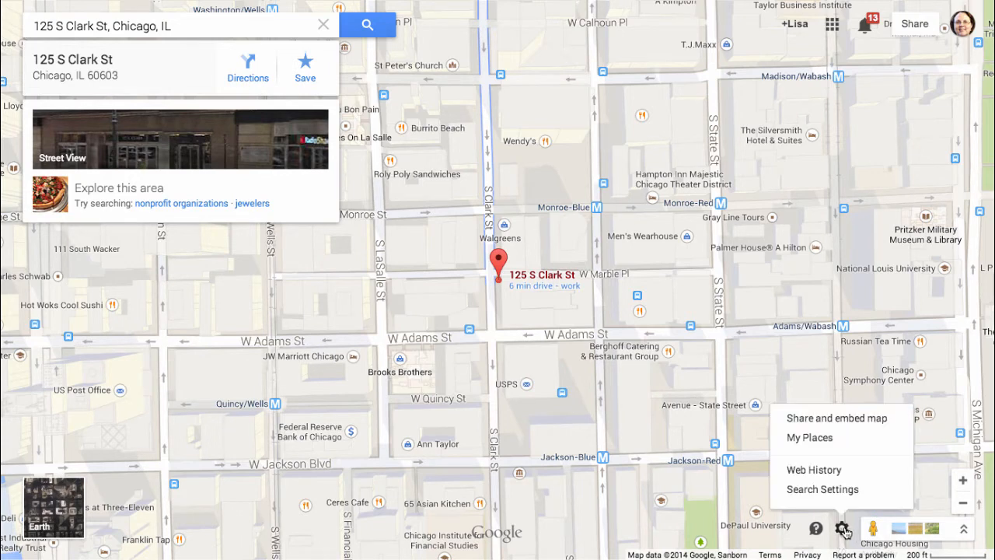
pyautogui.click(830, 420)
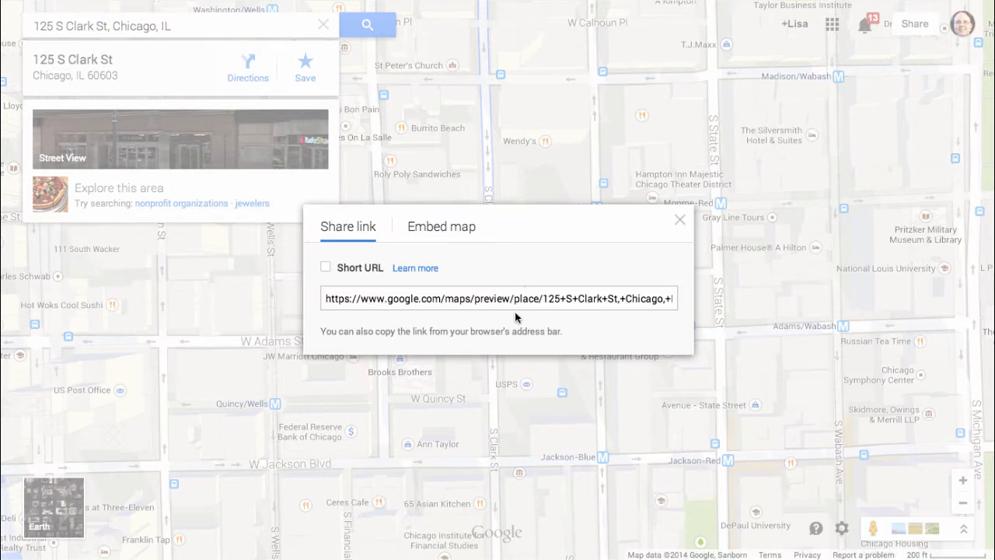
pyautogui.click(327, 269)
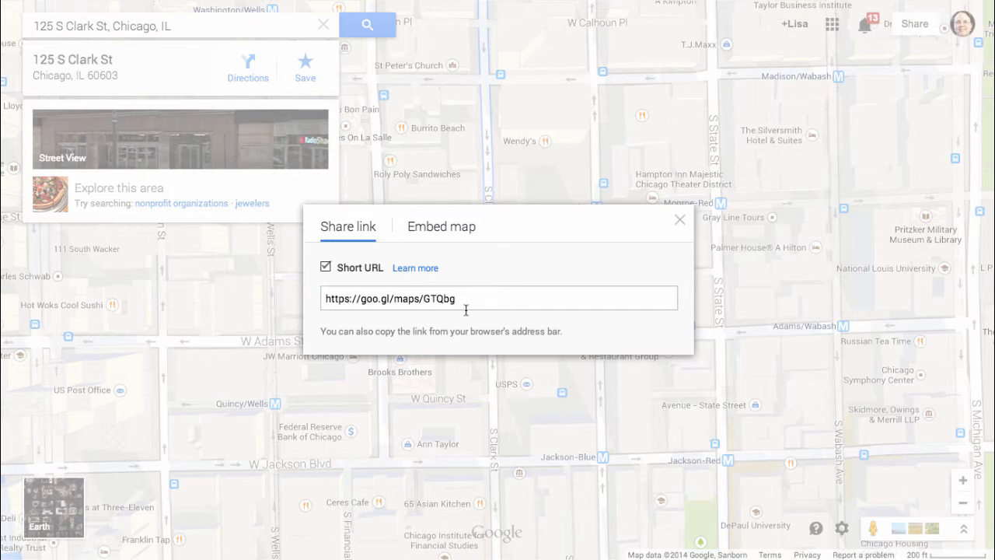
pyautogui.click(458, 231)
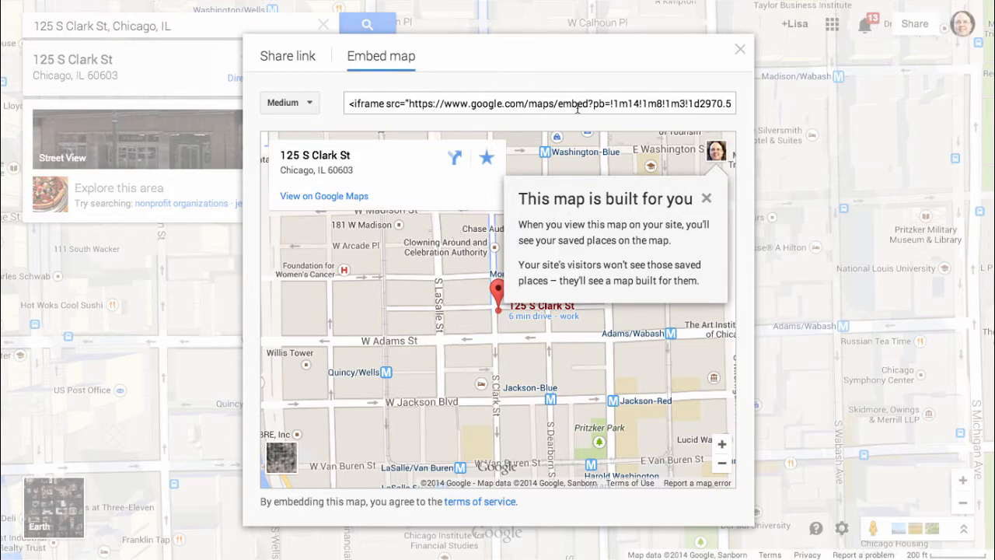
pyautogui.click(310, 110)
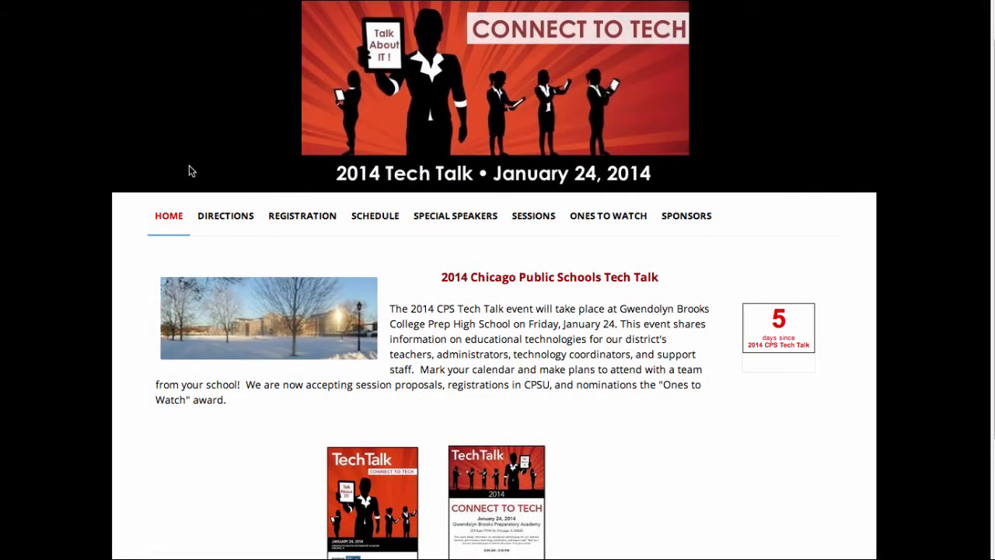
# On the 2014 Tech Talk site, open the Directions page and view its embedded school map
pyautogui.scroll(1, 189, 164)
pyautogui.scroll(-1, 189, 165)
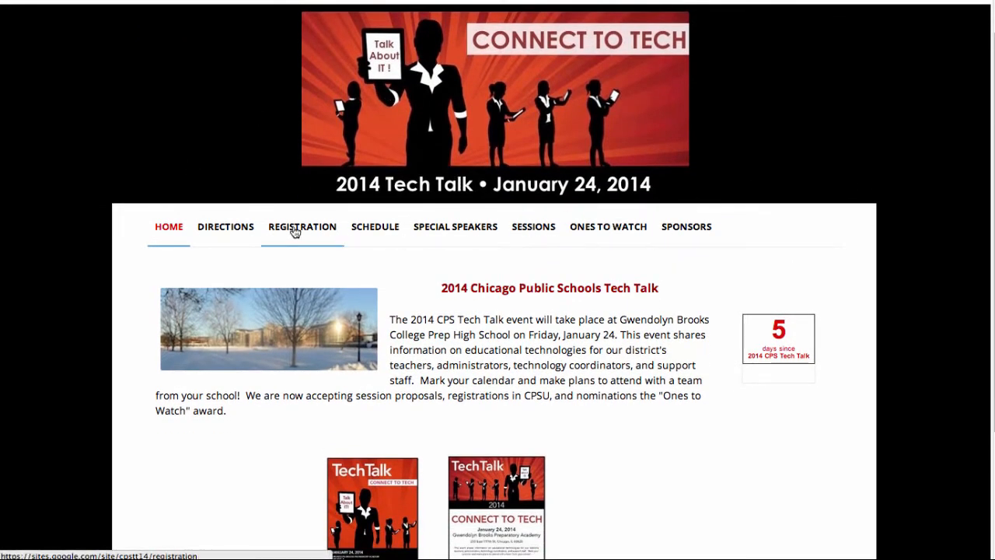
pyautogui.click(248, 230)
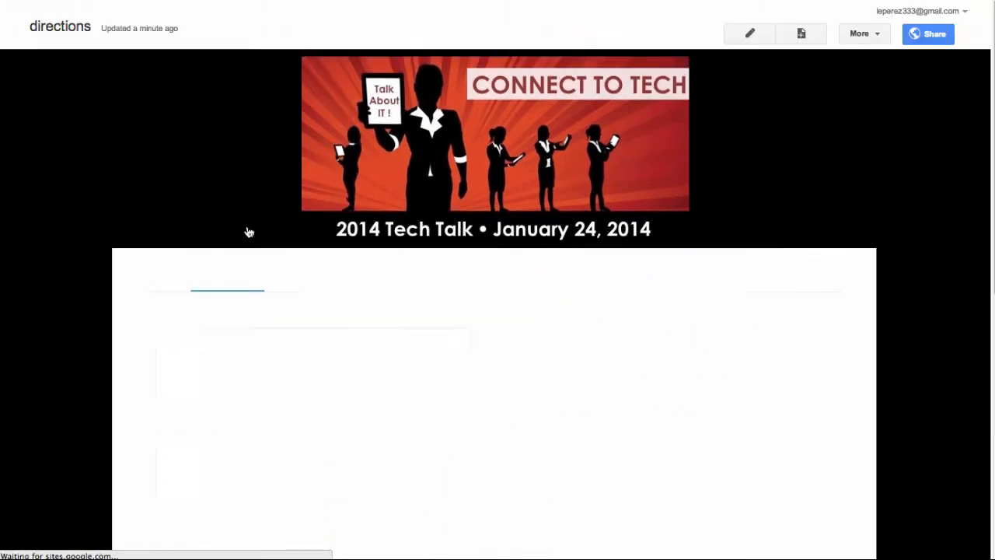
pyautogui.scroll(-1, 482, 222)
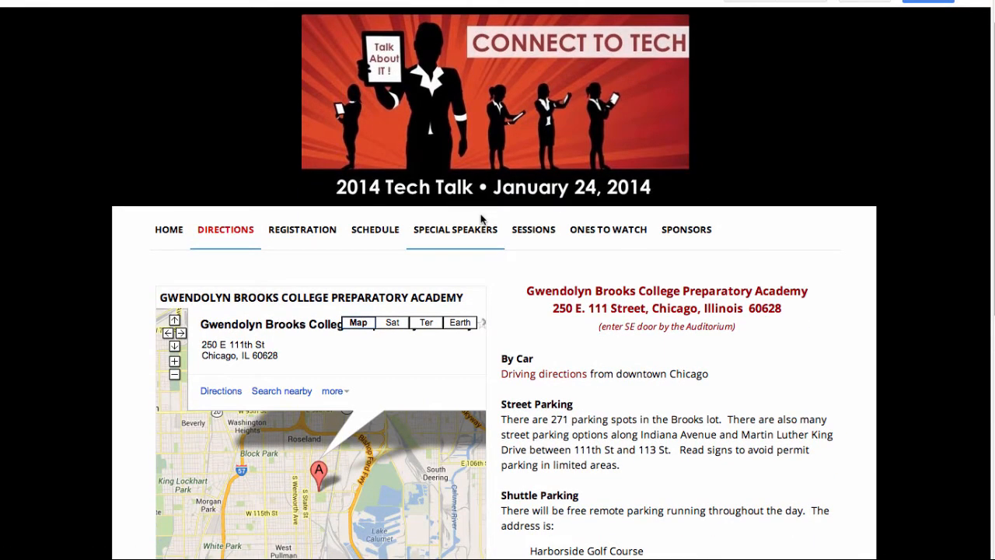
pyautogui.scroll(1, 480, 218)
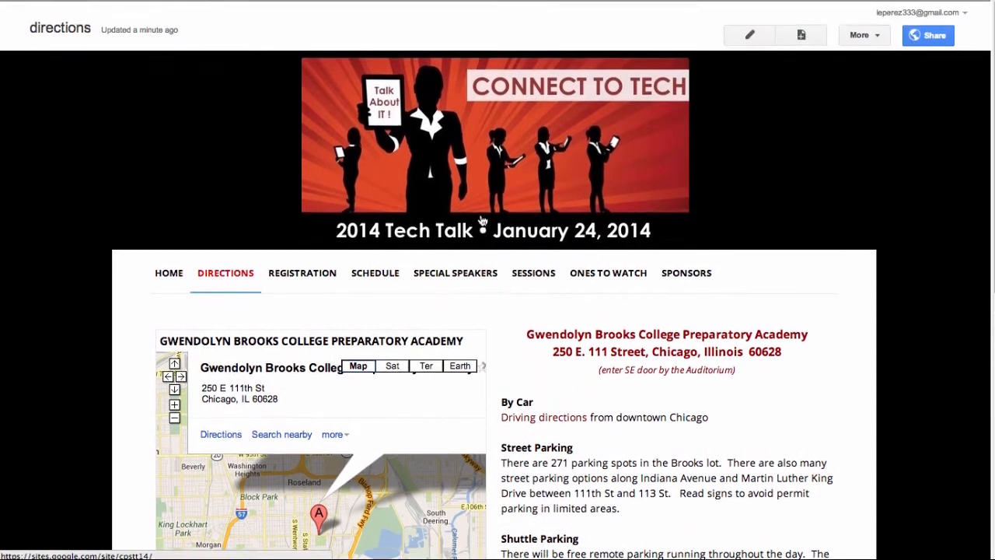
# Edit the Directions page and start inserting a Google map on a new line below the By Public Transportation paragraph
pyautogui.click(751, 35)
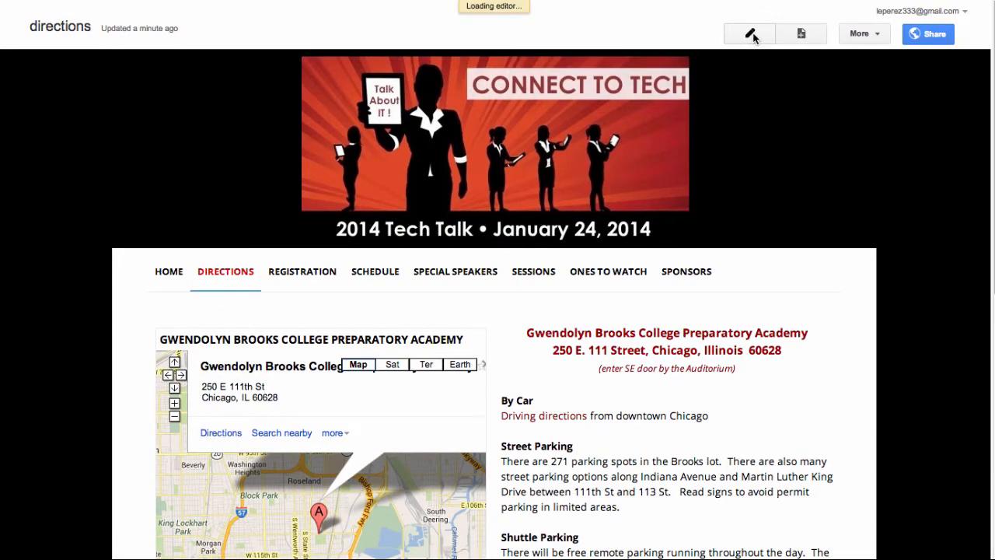
pyautogui.scroll(-10, 575, 154)
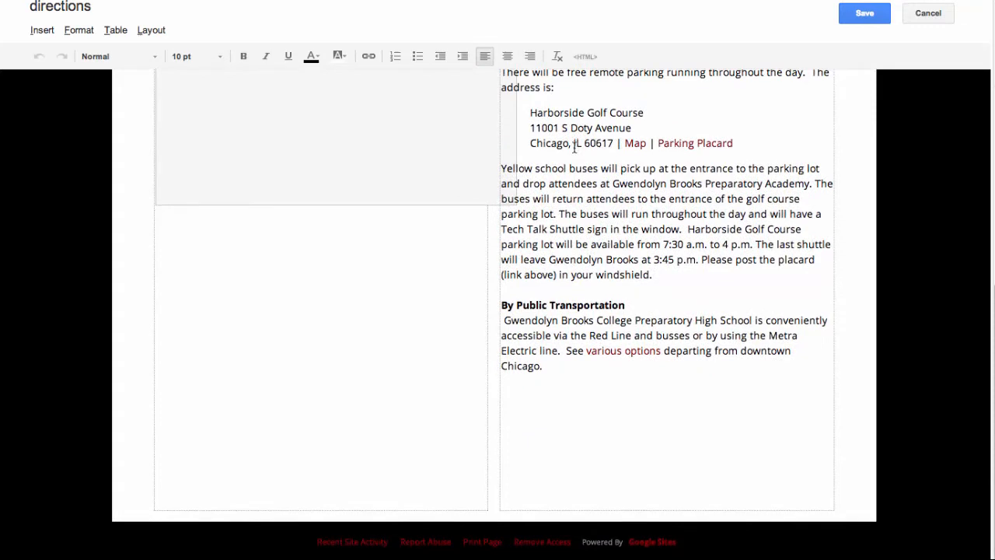
pyautogui.click(547, 370)
pyautogui.press('Return')
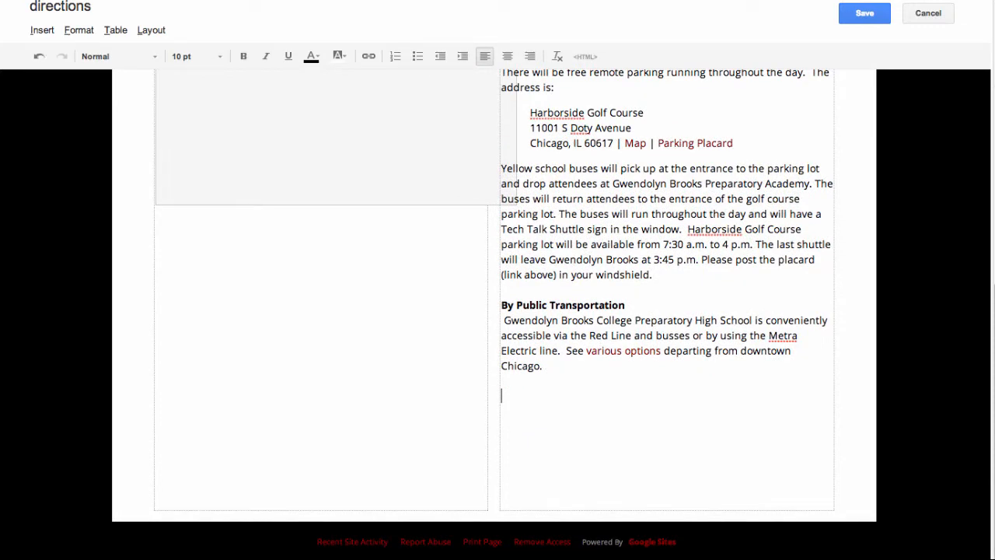
pyautogui.click(32, 29)
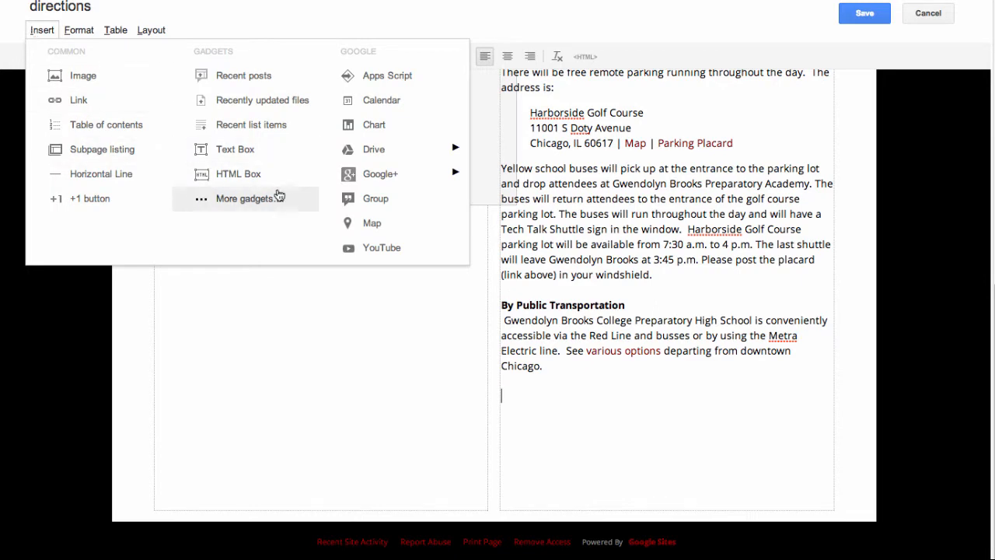
pyautogui.click(373, 224)
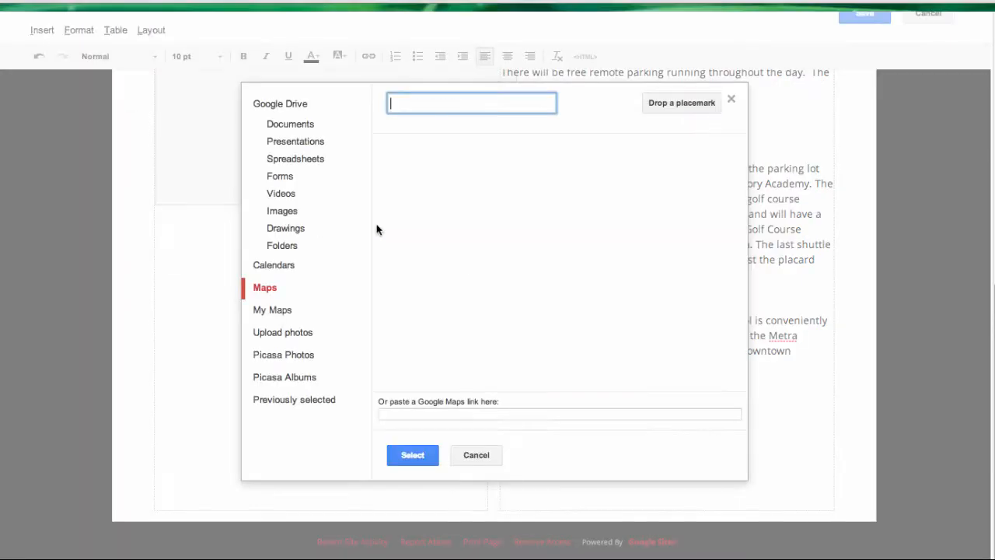
# Try to find the S Clark street address in the map picker
pyautogui.write('1')
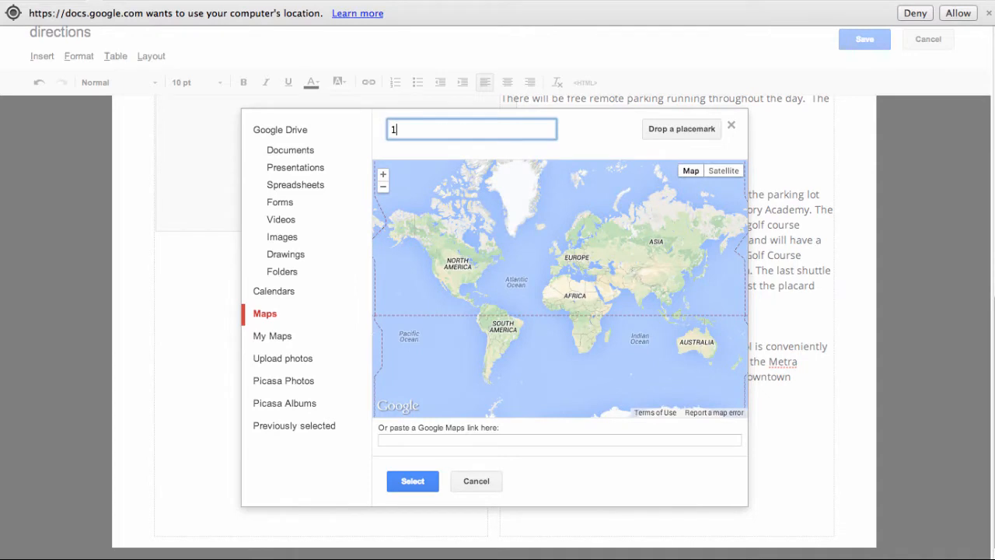
pyautogui.write('25. s. clark')
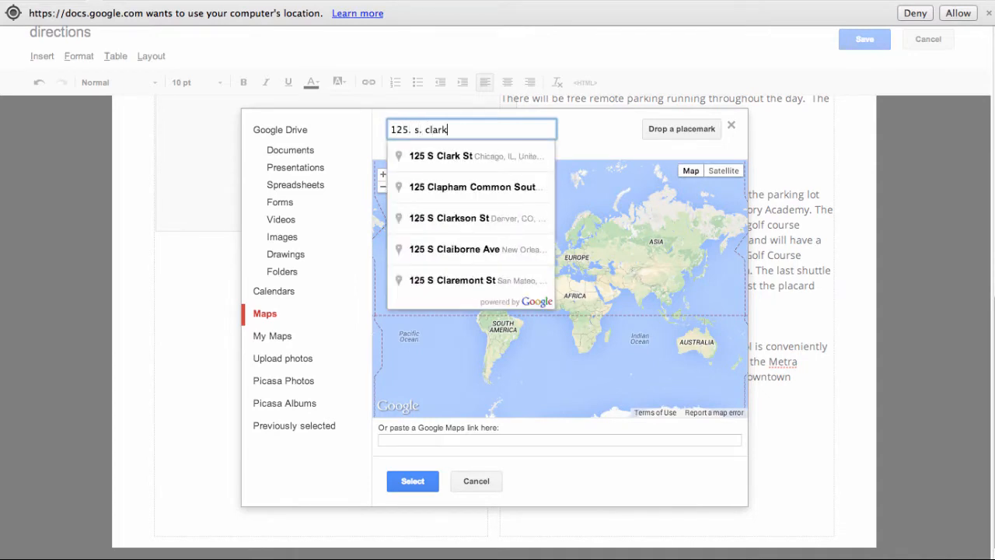
pyautogui.press('Return')
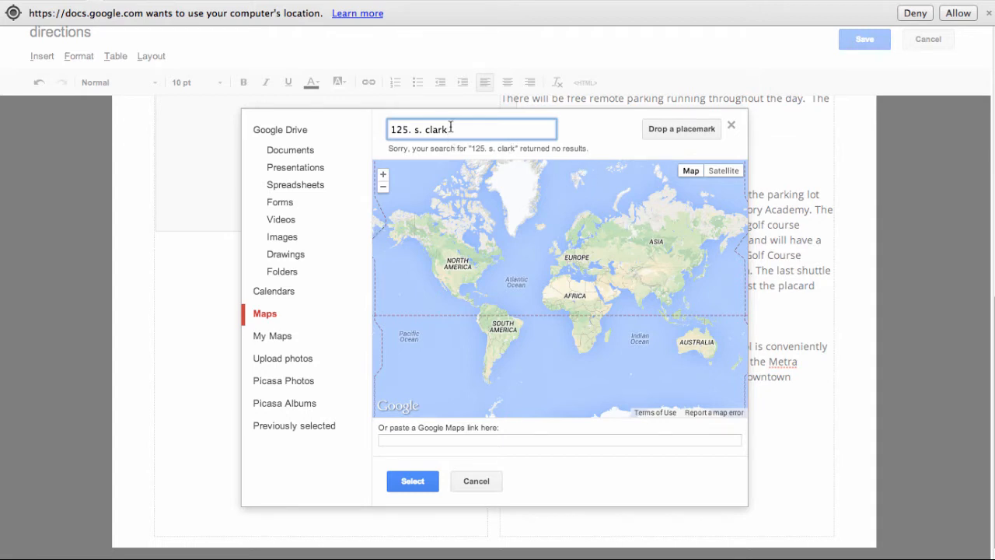
# Search the map picker for chicago and insert that map with its border, Chicago title and 500-pixel height
pyautogui.moveTo(450, 127); pyautogui.dragTo(330, 130)
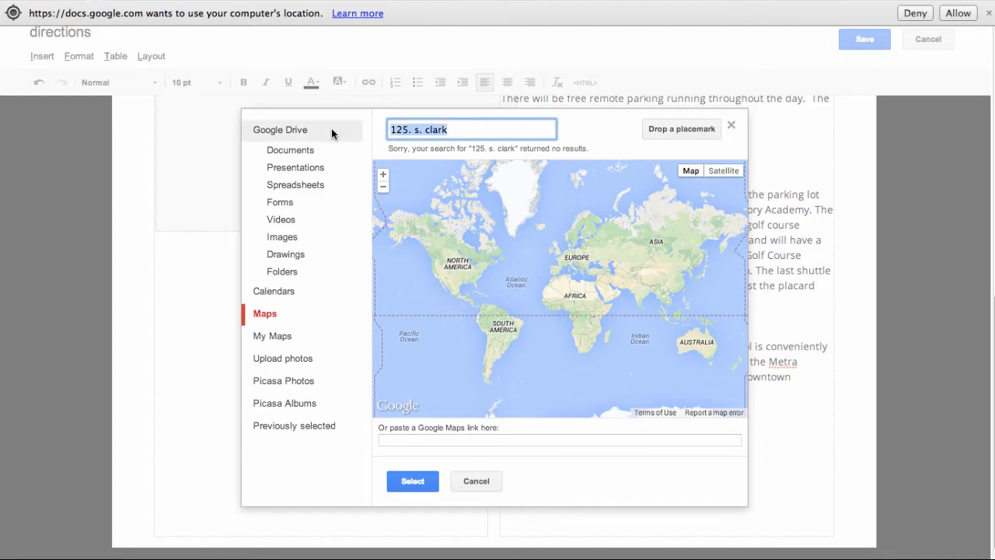
pyautogui.write('chicago')
pyautogui.press('Return')
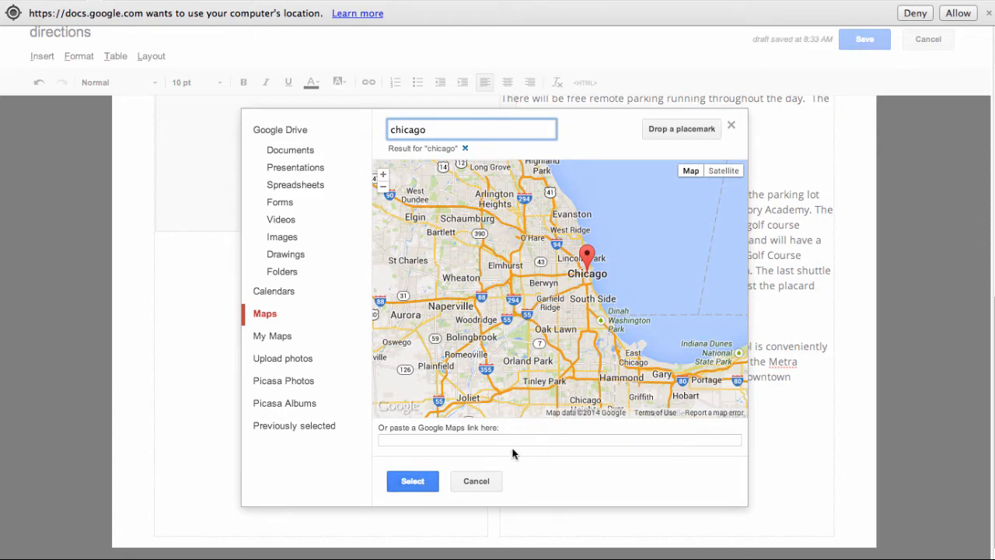
pyautogui.click(412, 481)
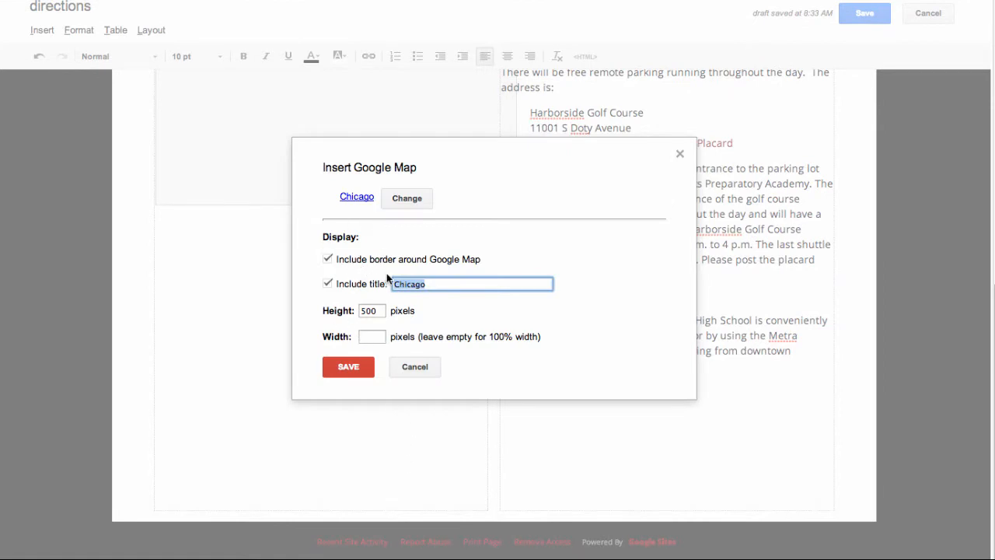
pyautogui.click(349, 367)
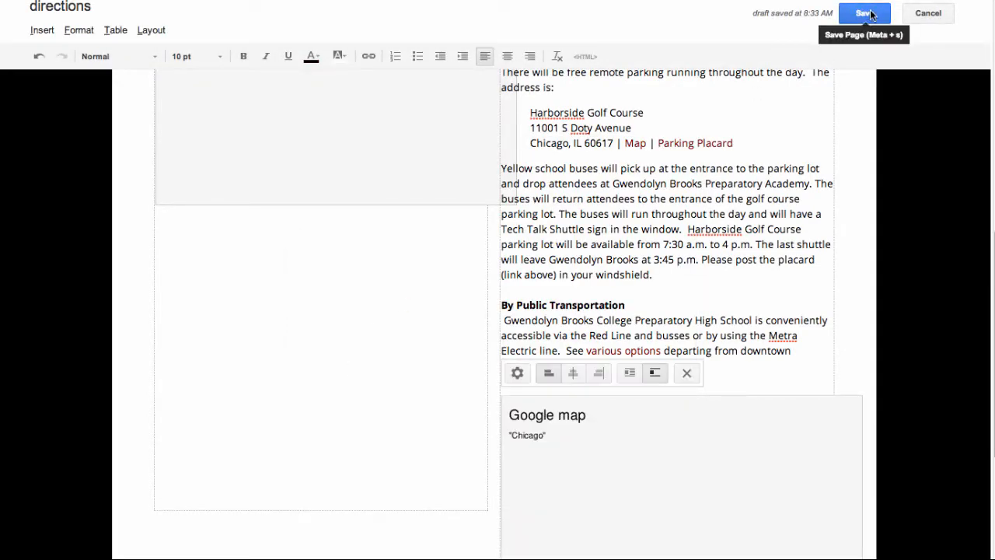
# Set text wrapping off for the inserted Chicago map and save the Directions page
pyautogui.scroll(-3, 783, 294)
pyautogui.scroll(-3, 783, 294)
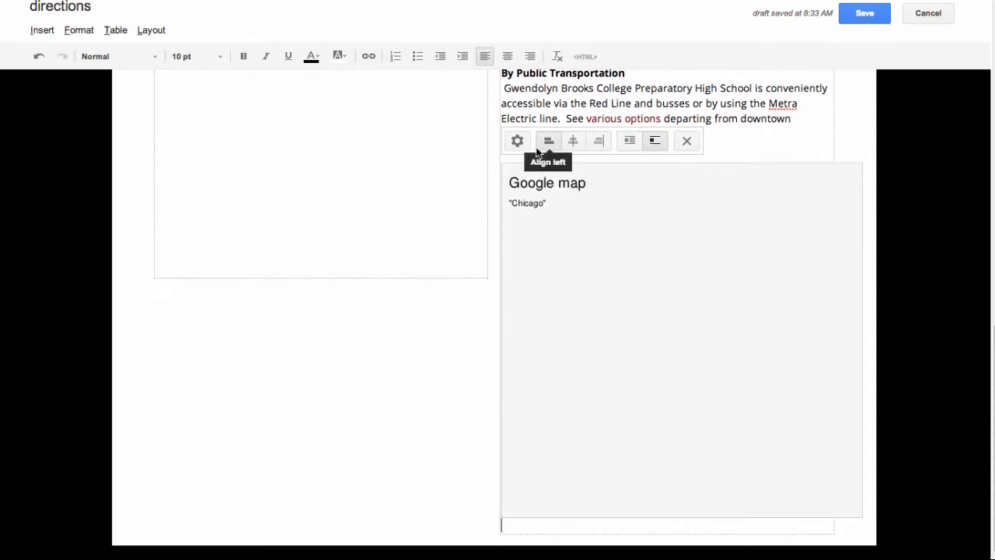
pyautogui.click(651, 146)
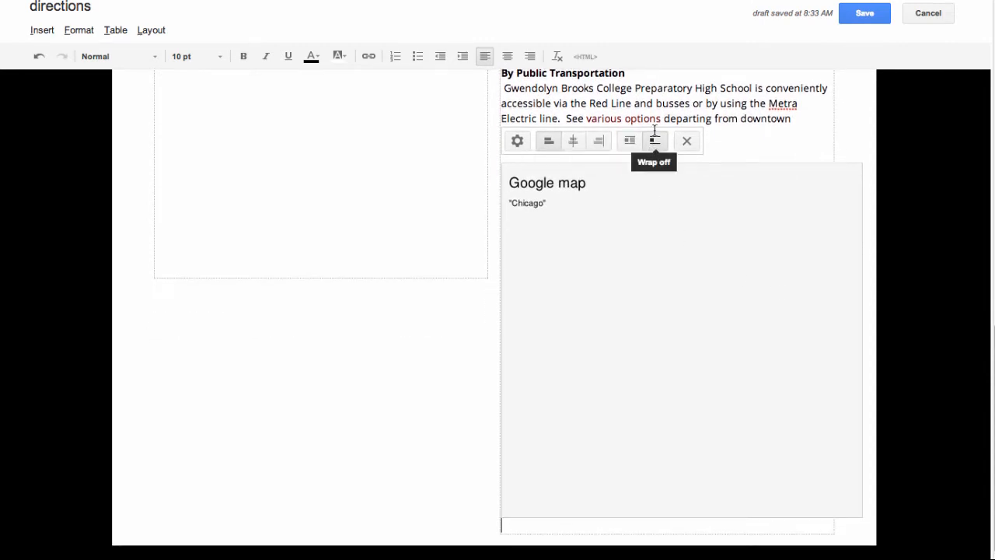
pyautogui.click(865, 14)
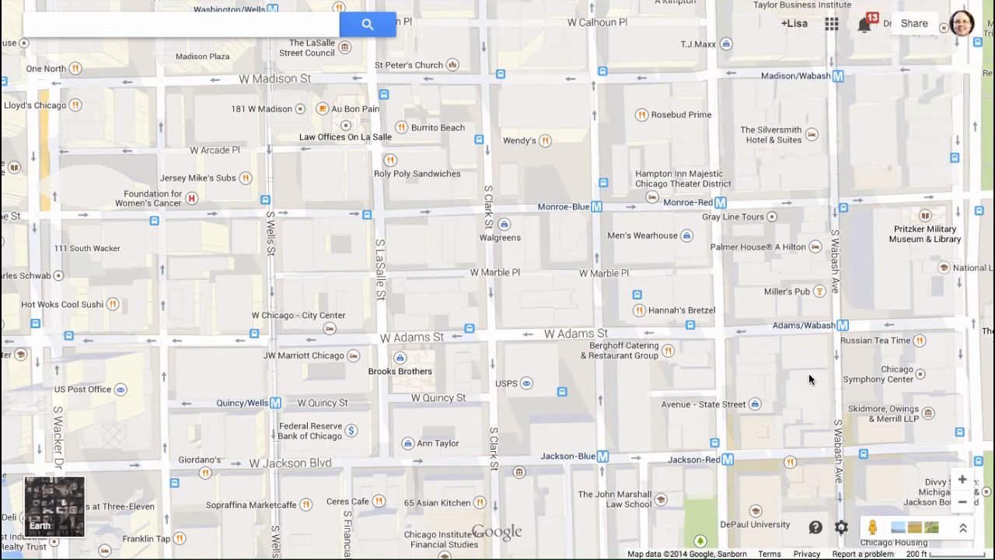
# Open My Places in Google Maps and switch to the cps.edu account
pyautogui.click(842, 528)
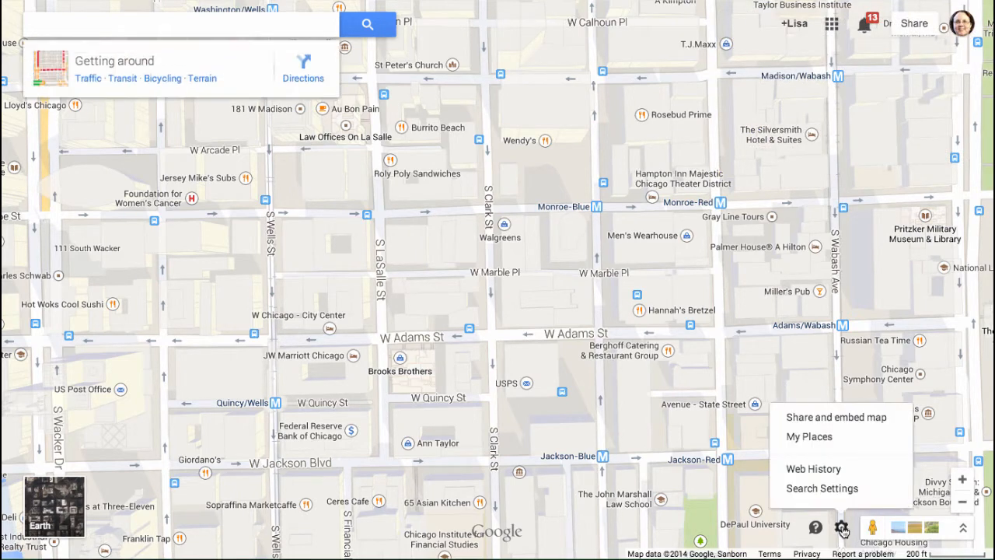
pyautogui.click(817, 438)
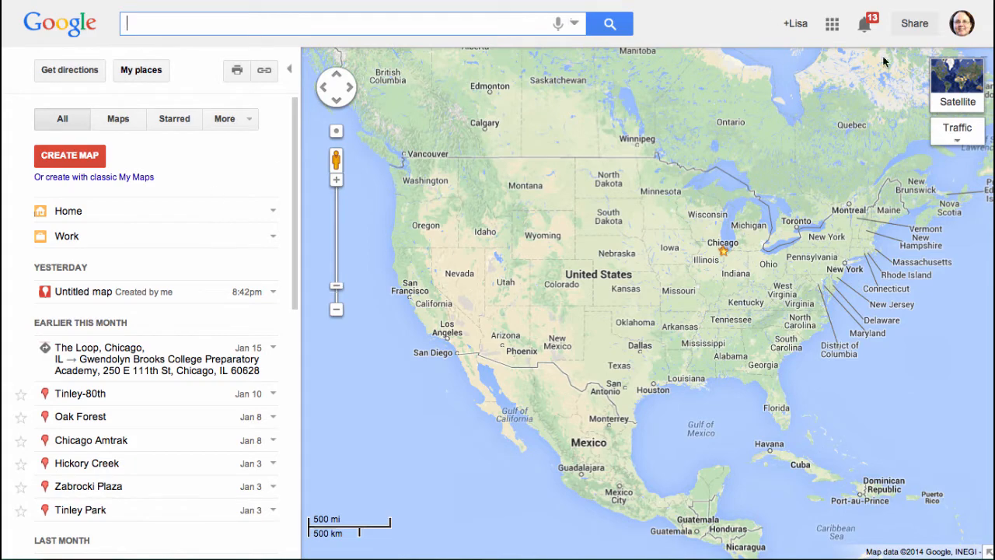
pyautogui.click(960, 35)
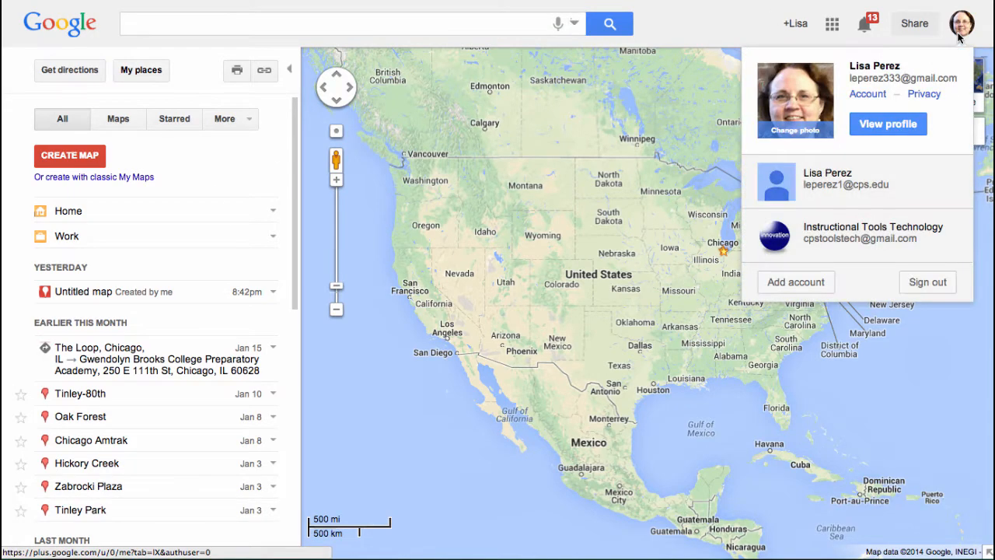
pyautogui.click(871, 179)
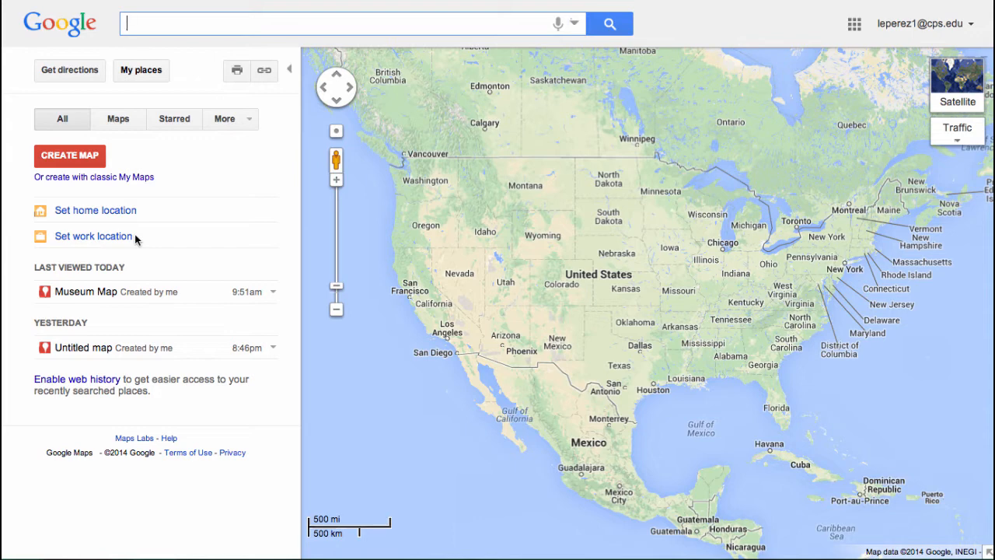
# Create a new custom map in Google Maps Engine and search it for Chicago
pyautogui.click(80, 159)
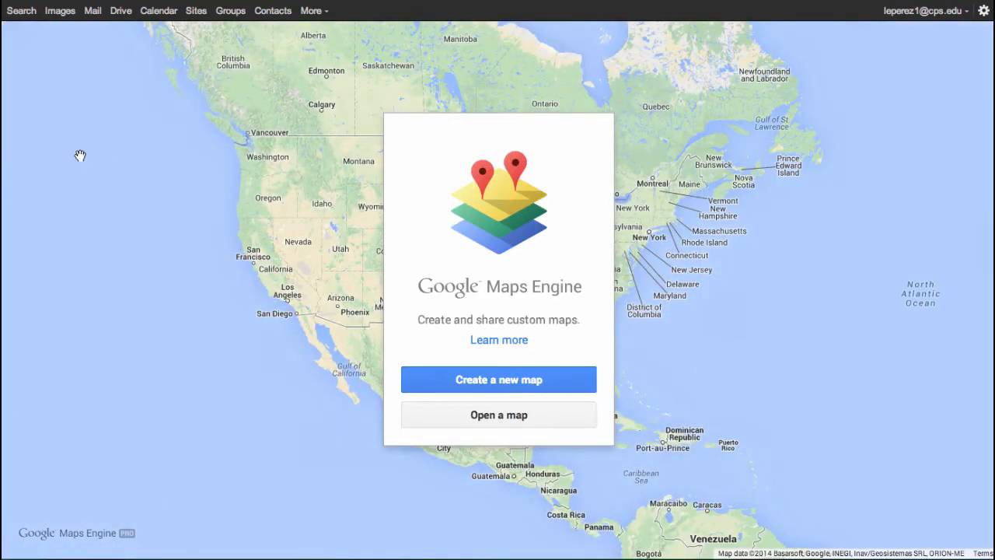
pyautogui.click(513, 379)
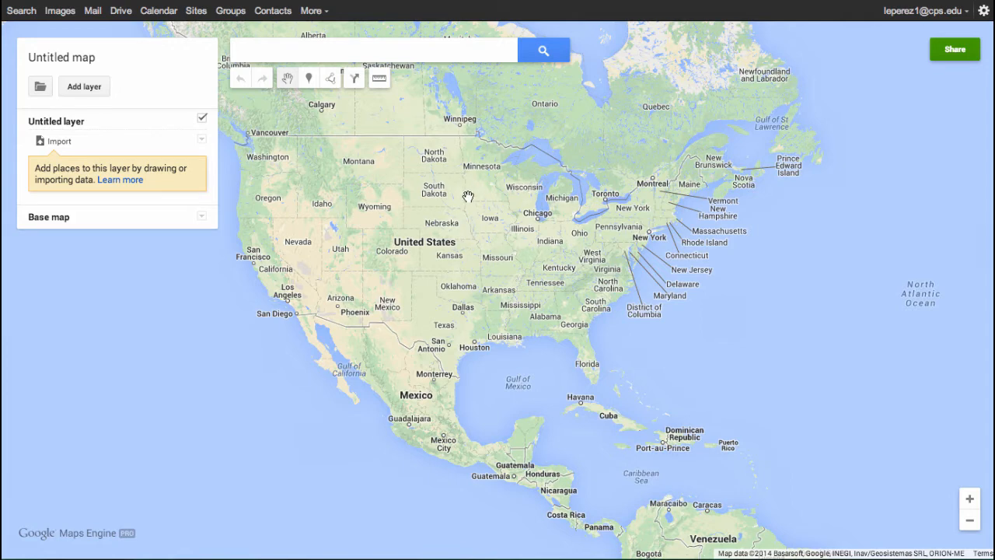
pyautogui.click(383, 49)
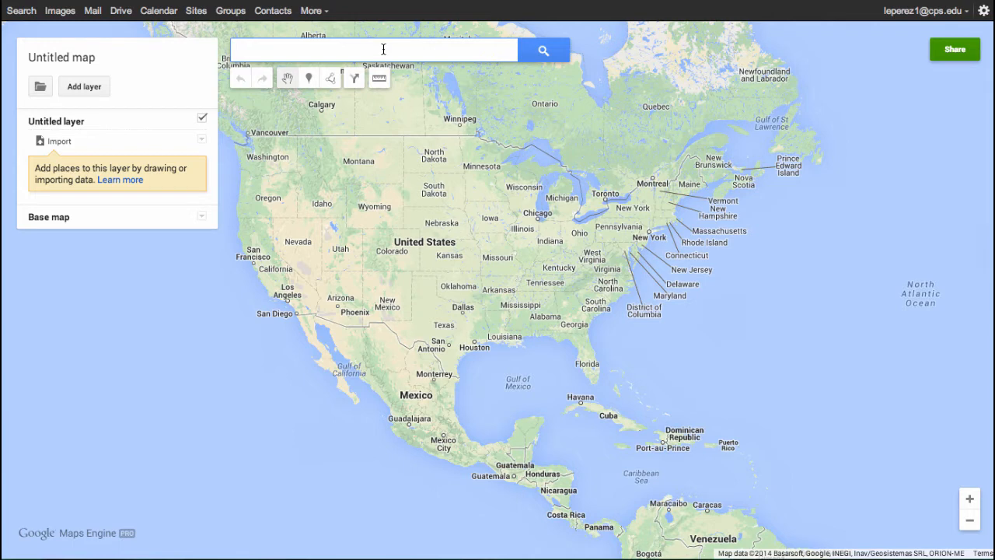
pyautogui.write('Chicago')
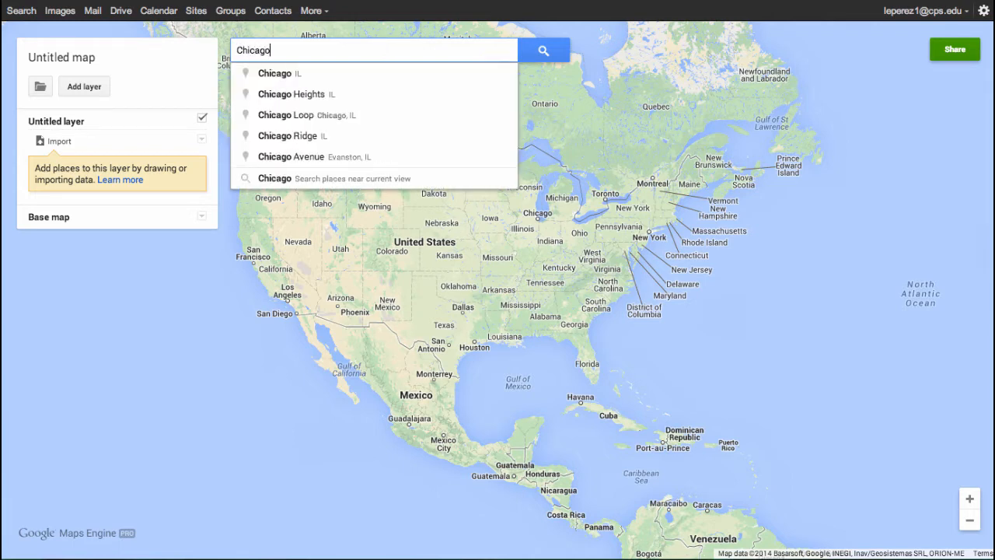
pyautogui.press('Return')
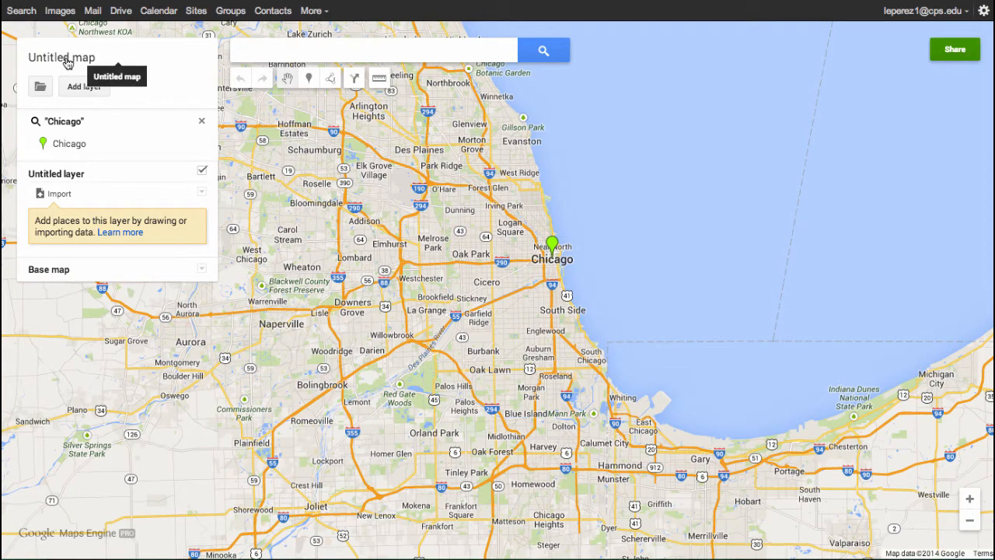
# Title the map Chicago Landmarks, describe it as representing the named teacher's 2nd period class research, and save
pyautogui.click(68, 63)
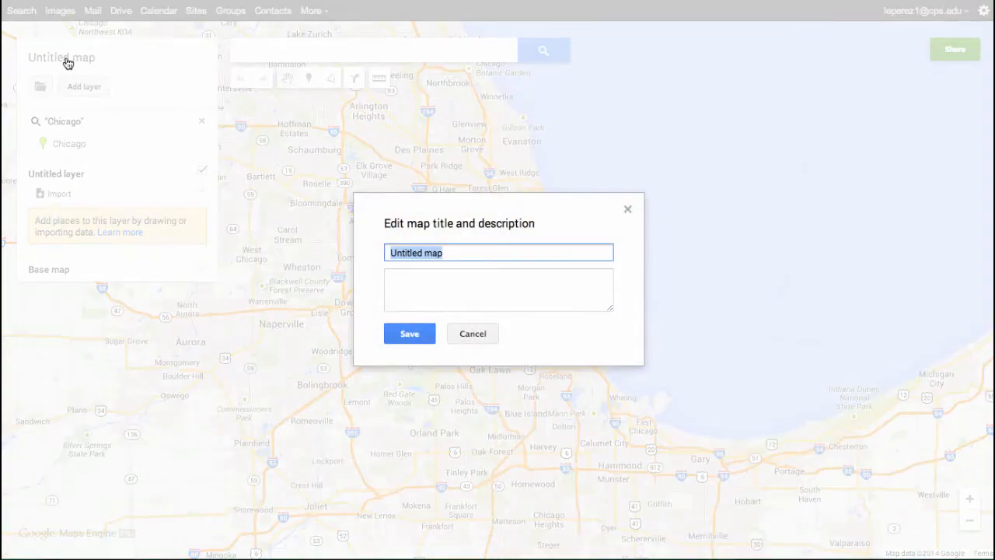
pyautogui.write('Ch')
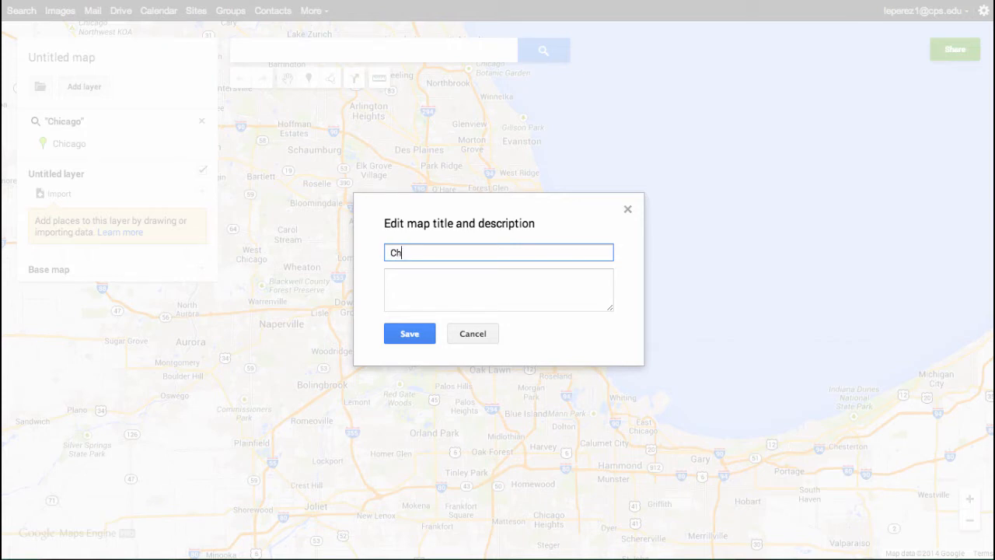
pyautogui.write('icago Landmarks')
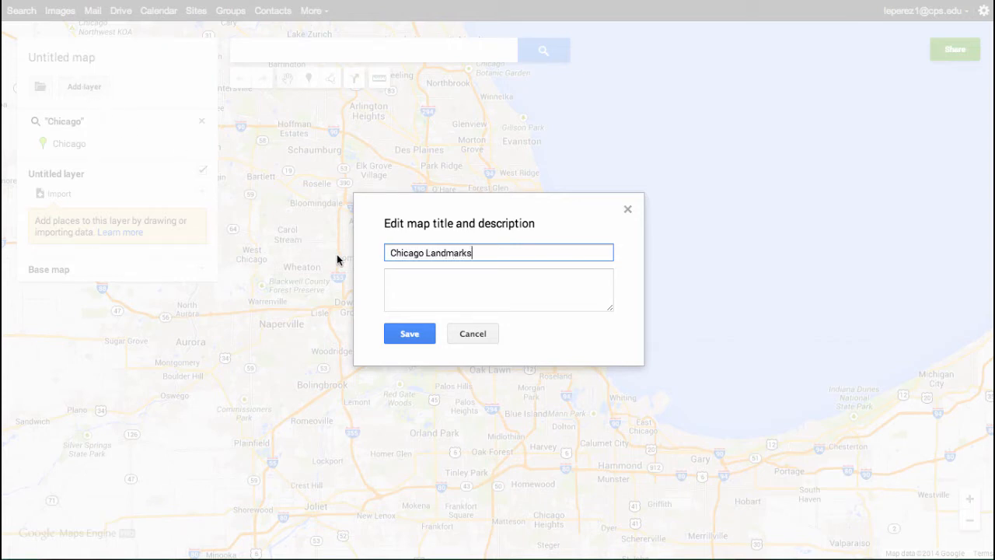
pyautogui.click(409, 288)
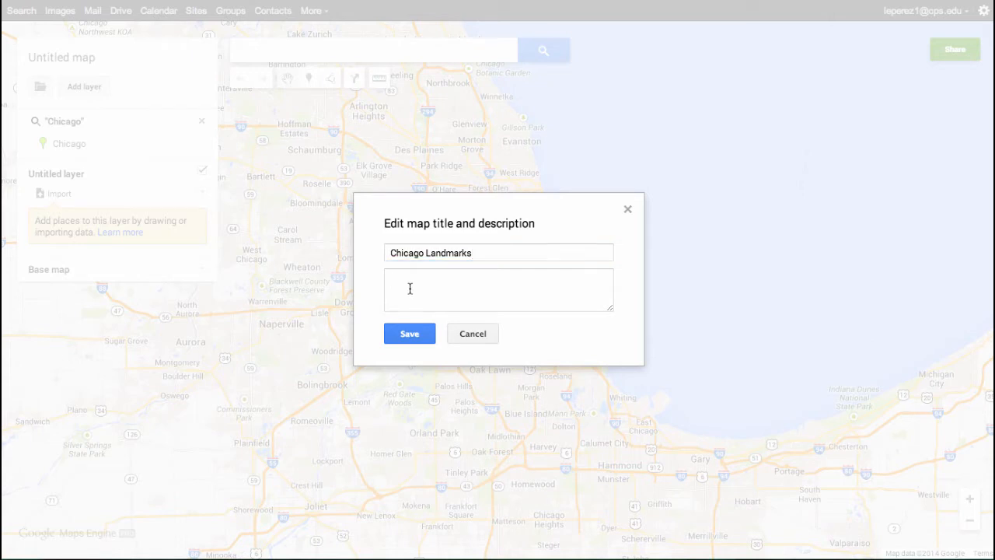
pyautogui.write('This map represents Ms')
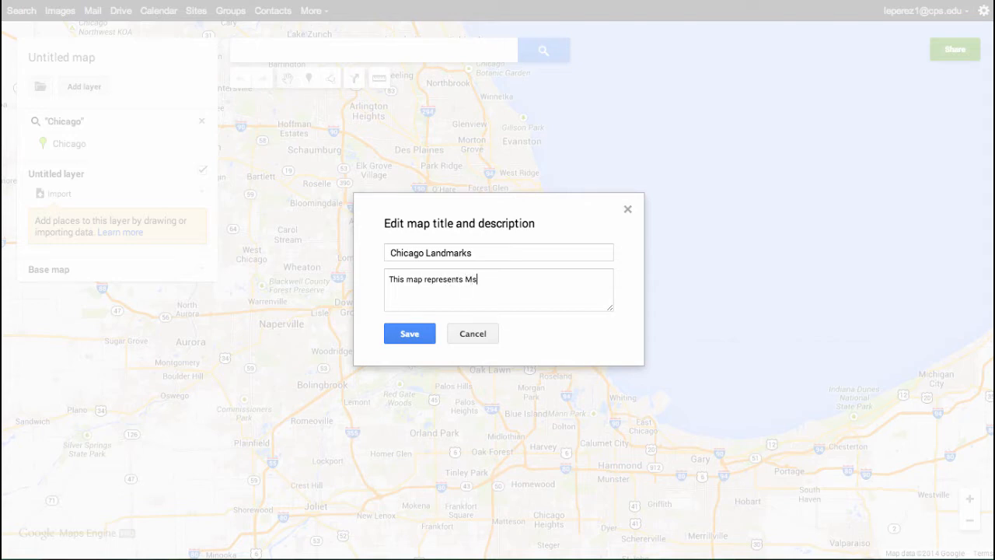
pyautogui.write(". Murphy's 2nd period class research")
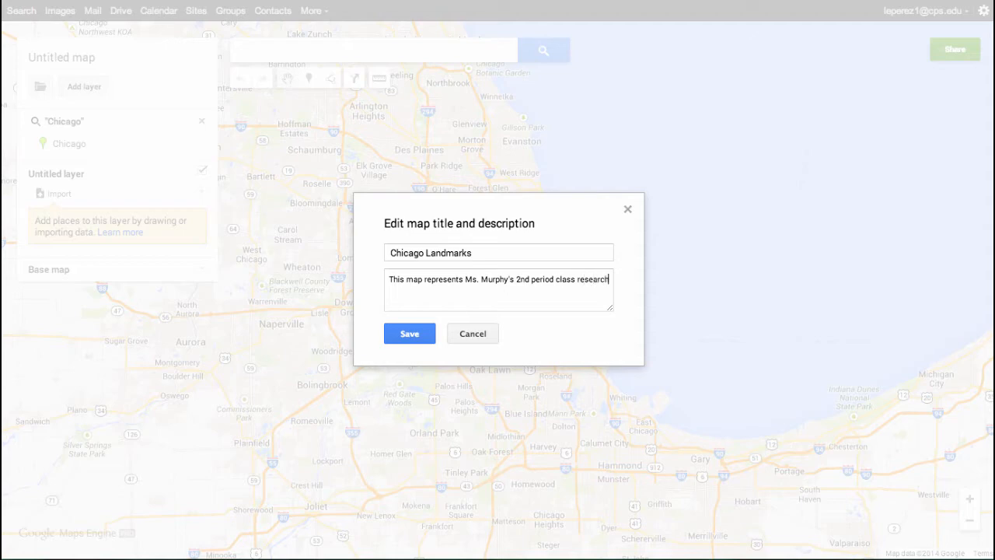
pyautogui.write('.')
pyautogui.click(401, 335)
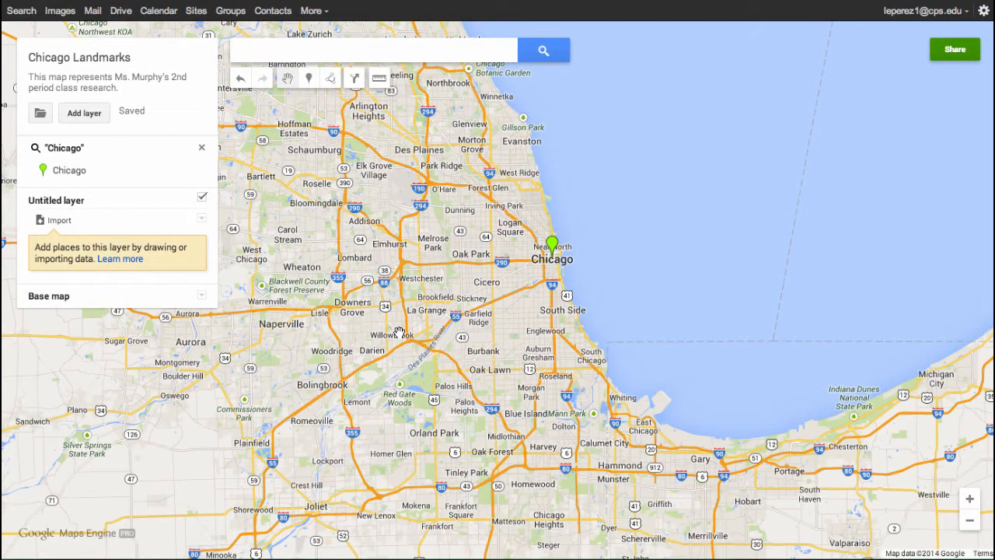
pyautogui.click(40, 113)
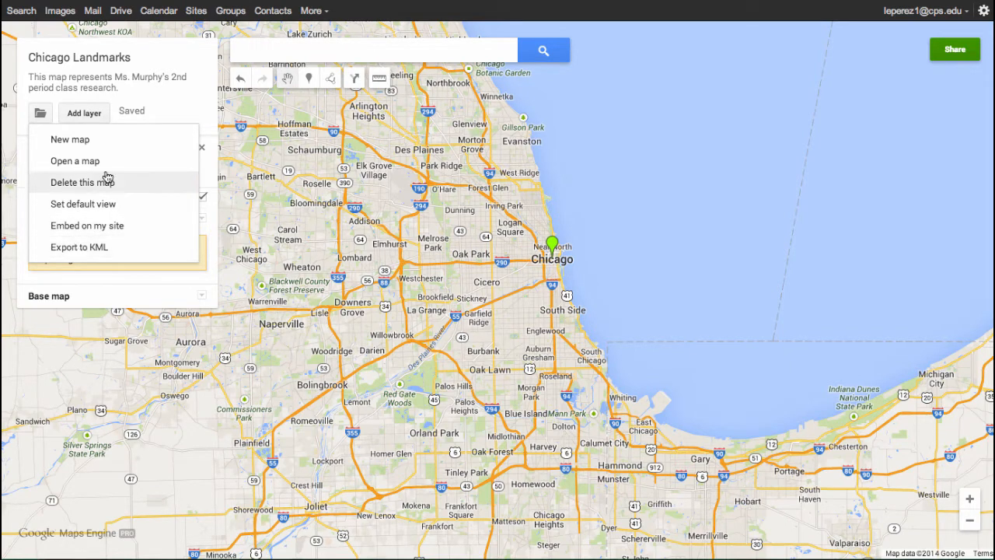
pyautogui.click(172, 34)
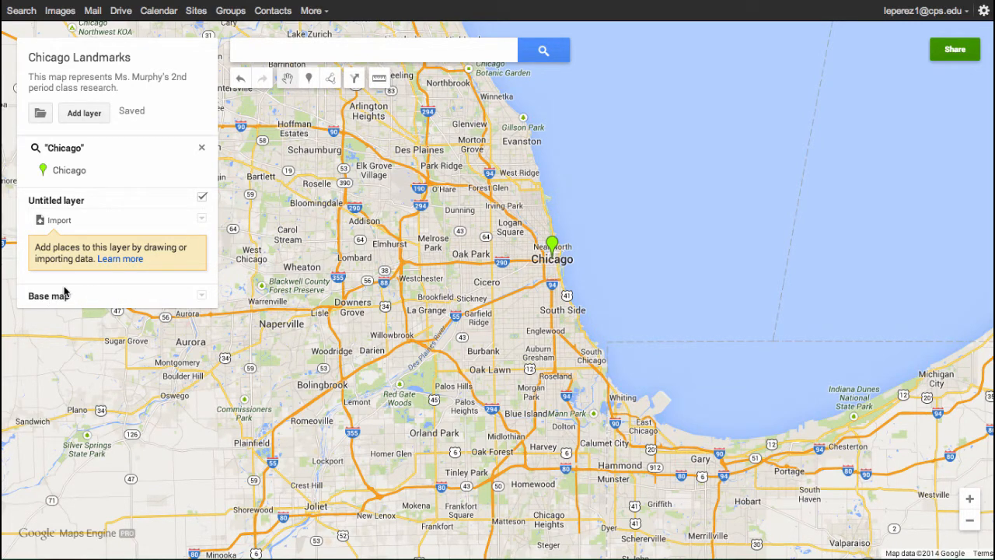
# Try several base map styles for the Chicago Landmarks map and set it to Satellite
pyautogui.click(203, 297)
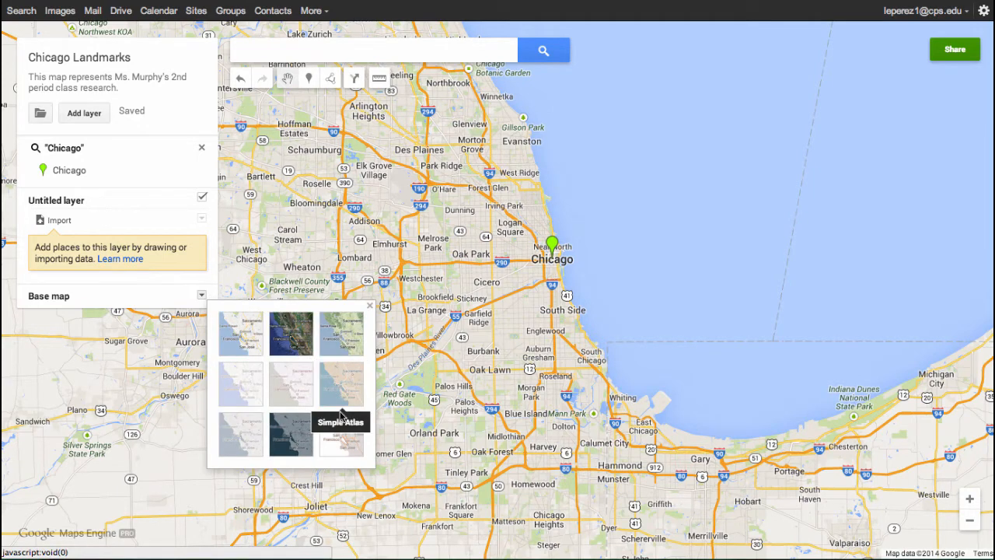
pyautogui.click(246, 385)
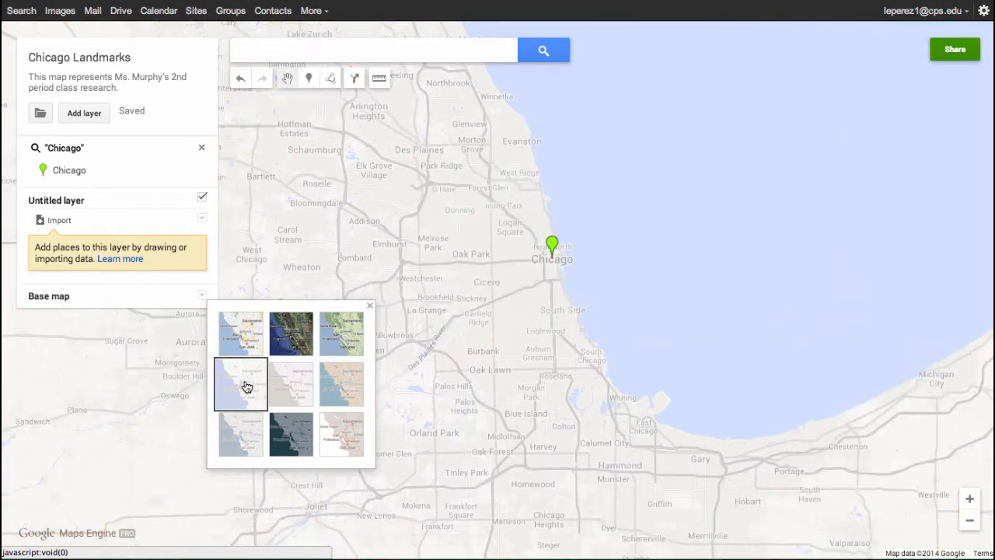
pyautogui.click(296, 389)
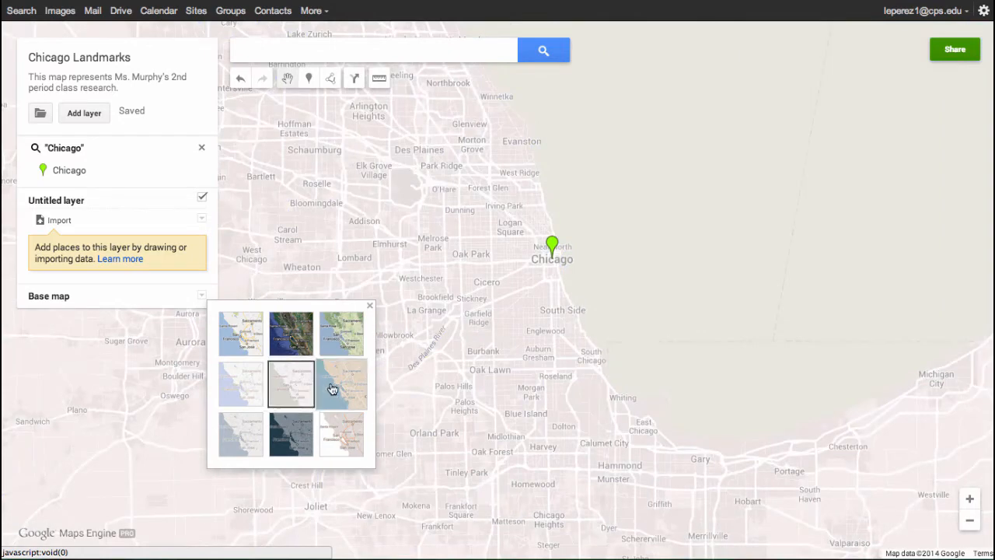
pyautogui.click(332, 388)
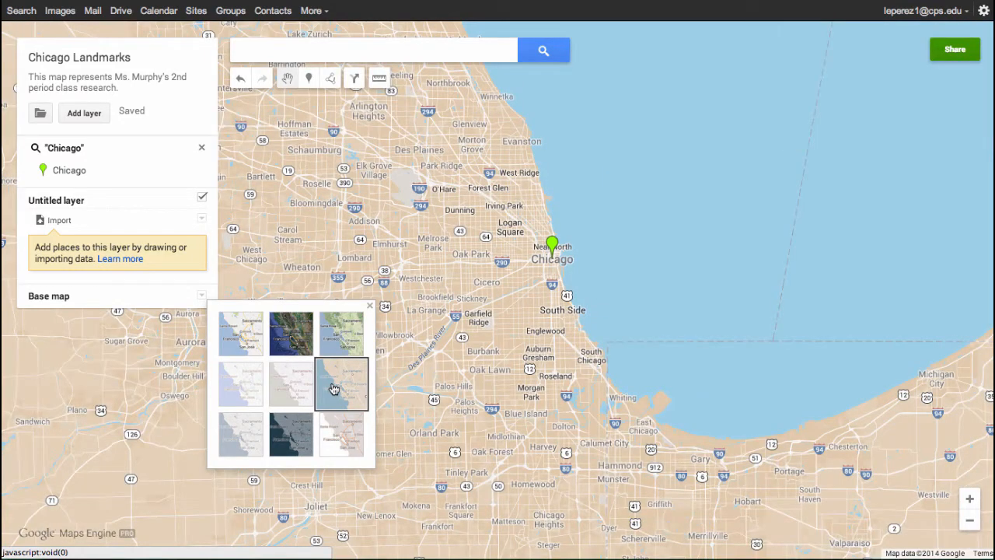
pyautogui.click(341, 332)
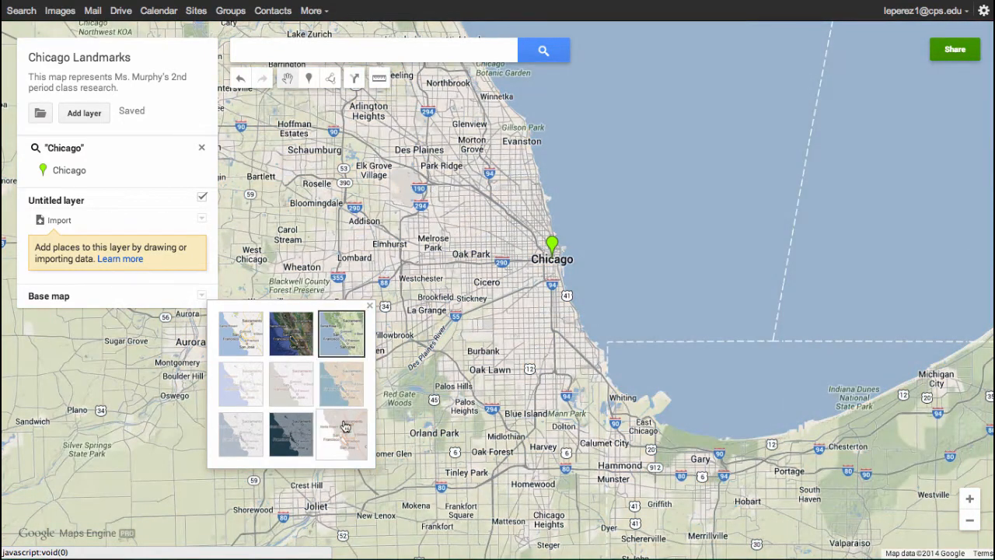
pyautogui.click(347, 442)
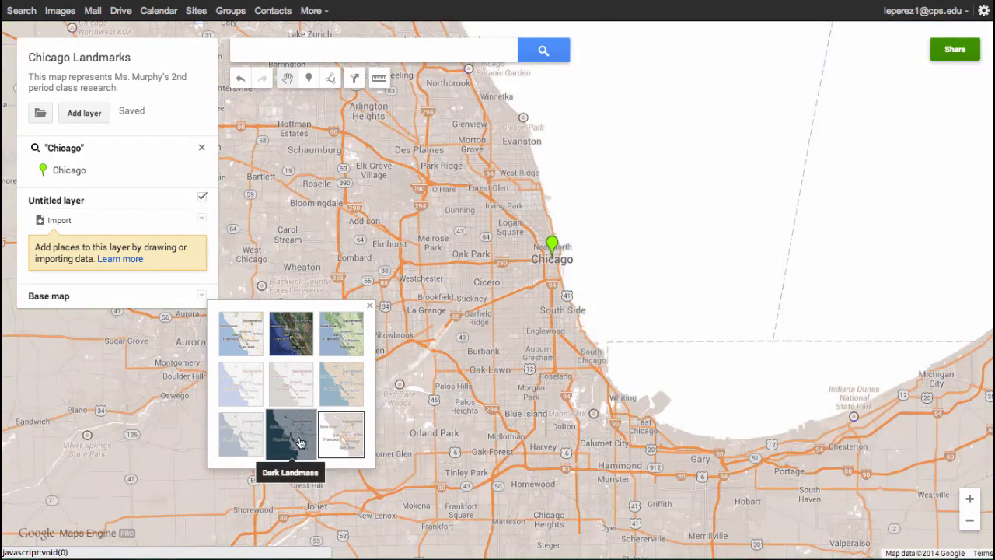
pyautogui.click(300, 441)
pyautogui.click(256, 435)
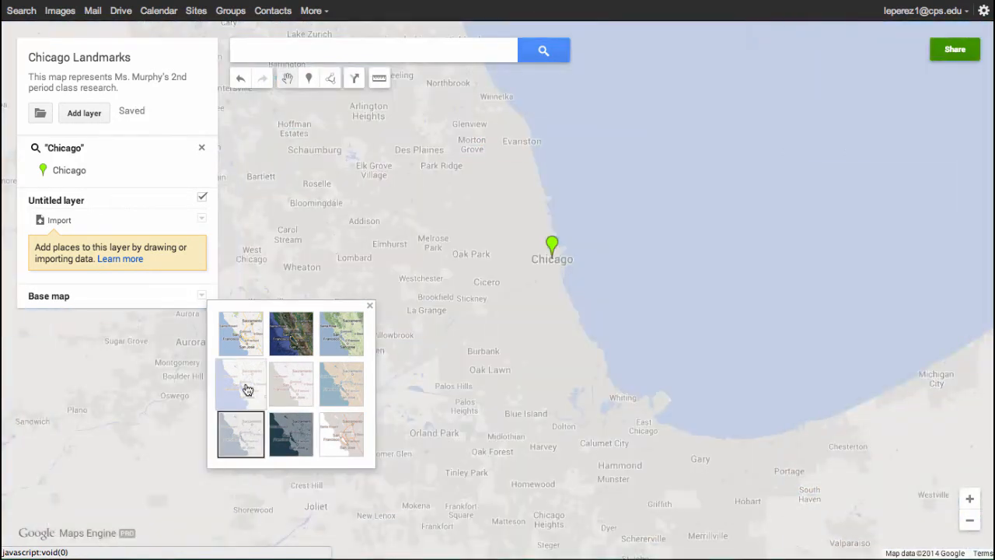
pyautogui.click(248, 389)
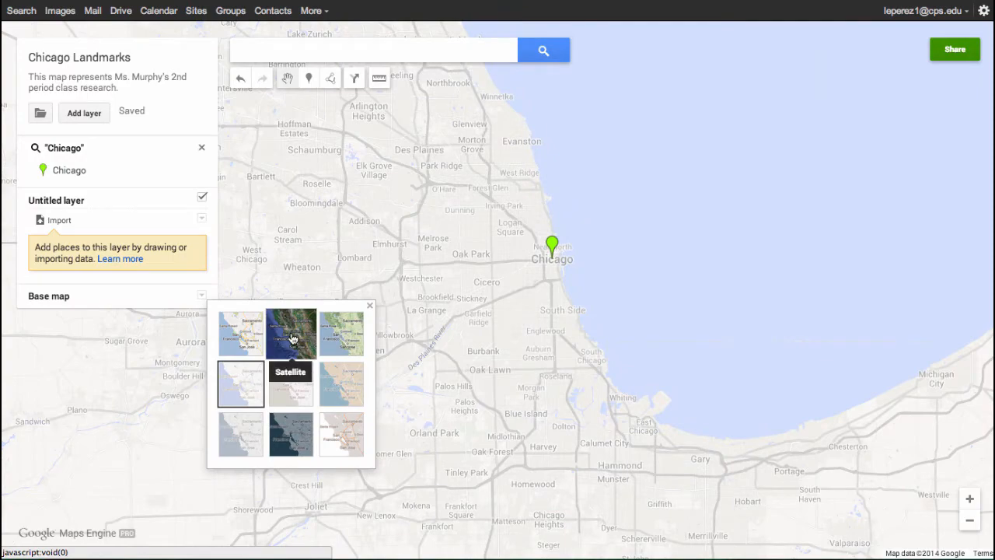
pyautogui.click(293, 337)
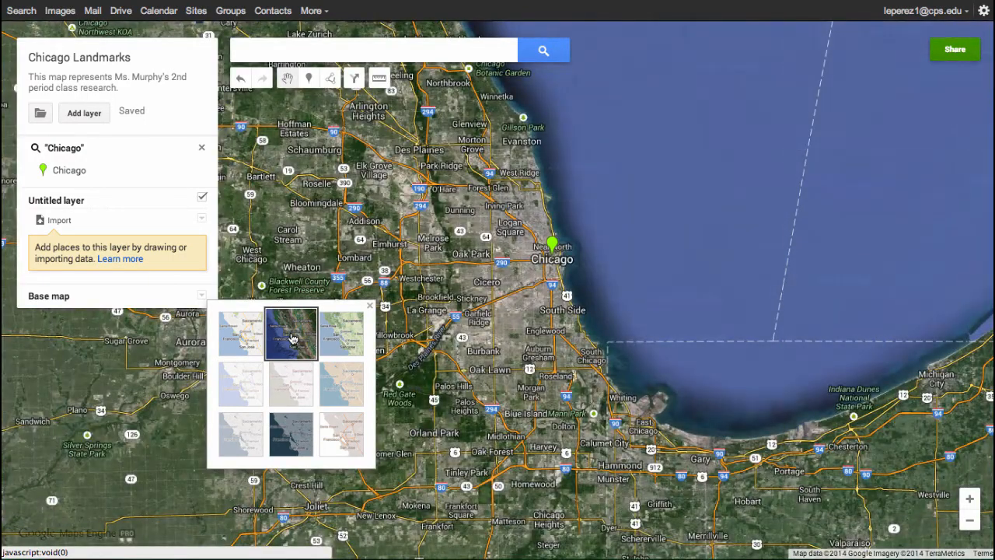
pyautogui.click(158, 298)
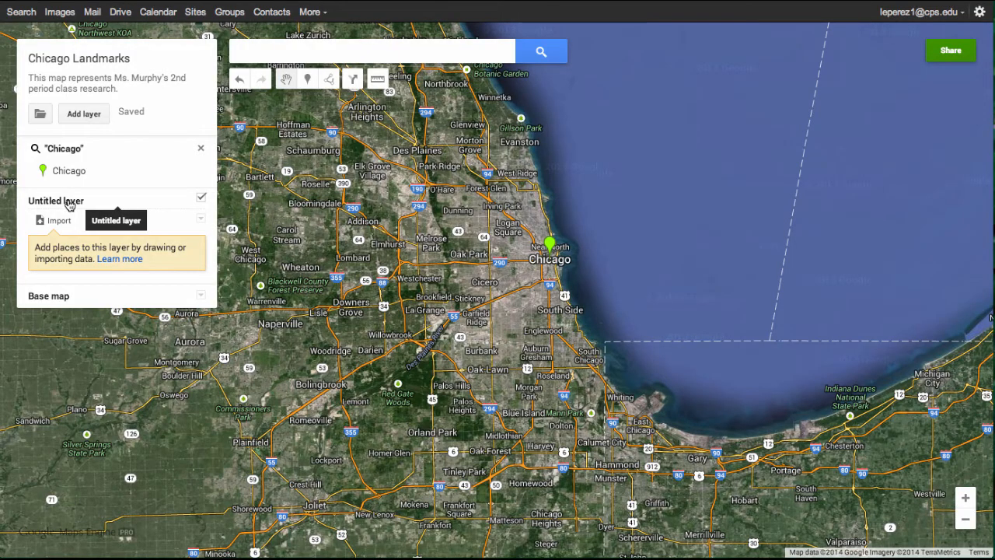
# Rename the untitled layer to Museums and save the name
pyautogui.click(69, 204)
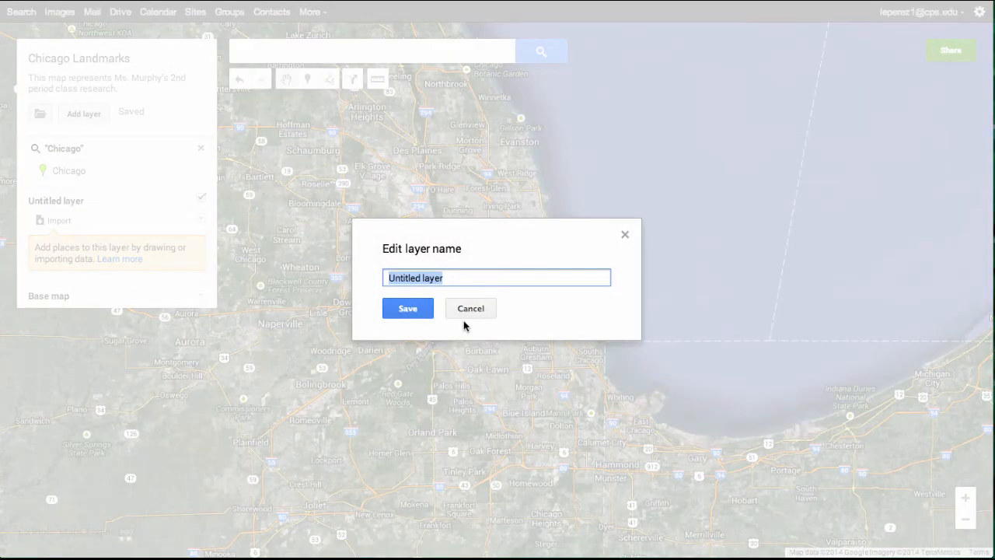
pyautogui.write('M')
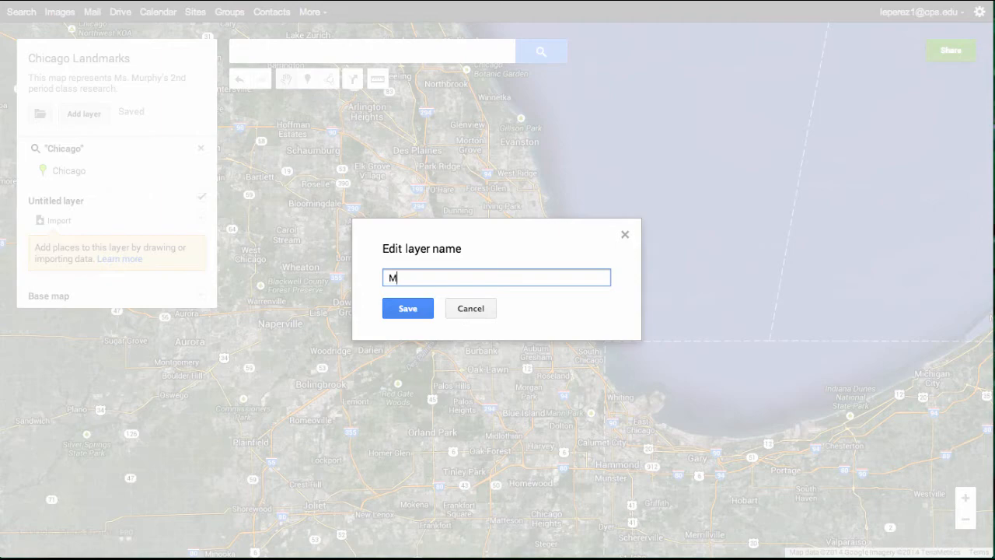
pyautogui.write('useums')
pyautogui.click(404, 314)
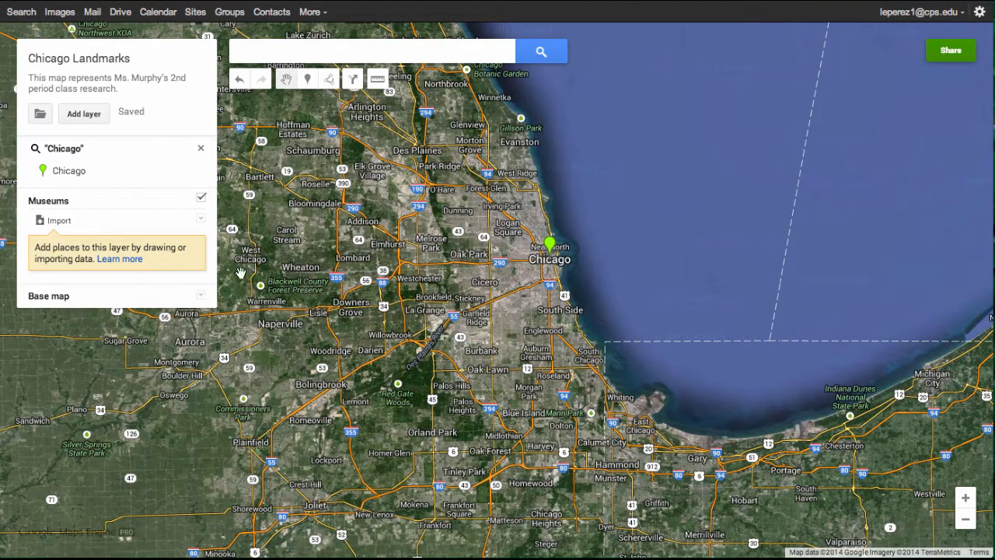
pyautogui.click(201, 221)
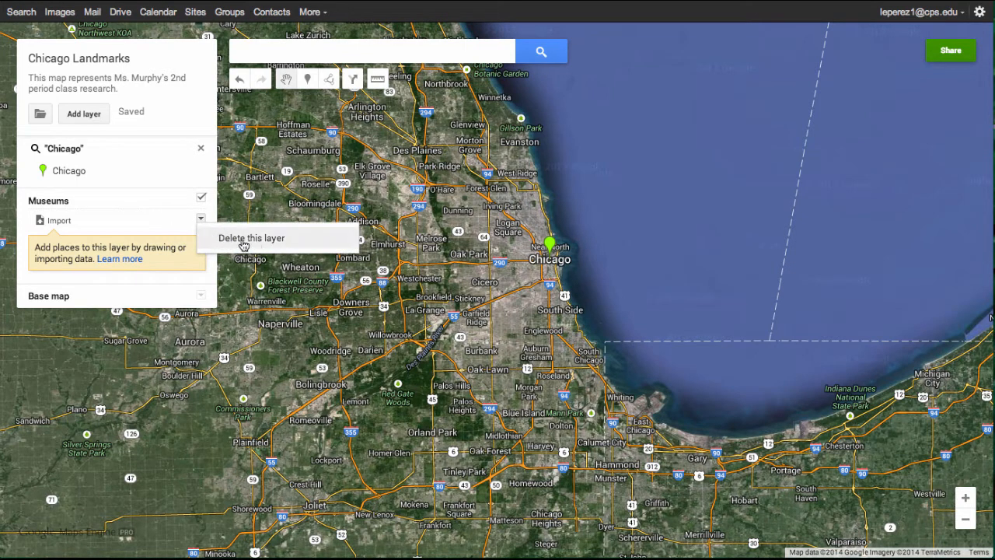
pyautogui.click(162, 216)
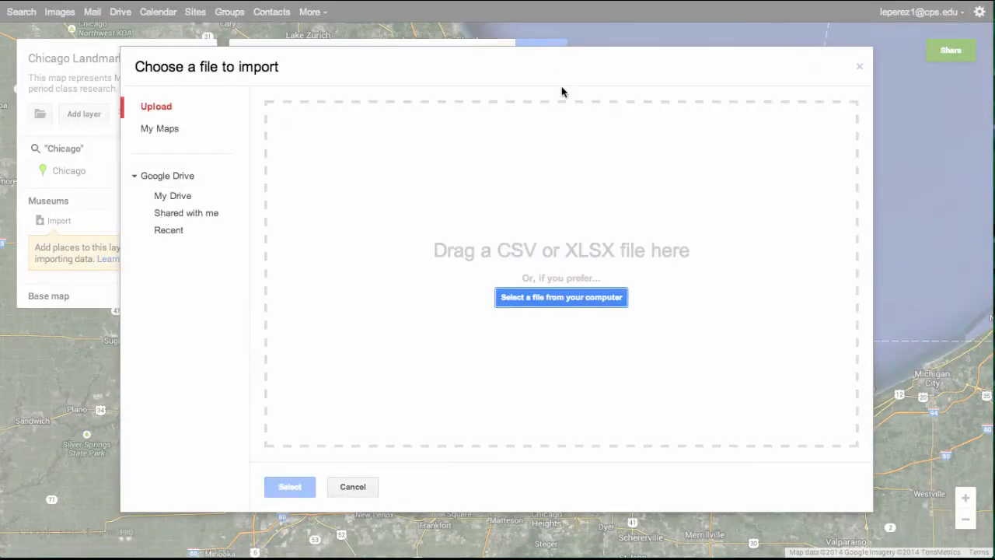
pyautogui.click(346, 486)
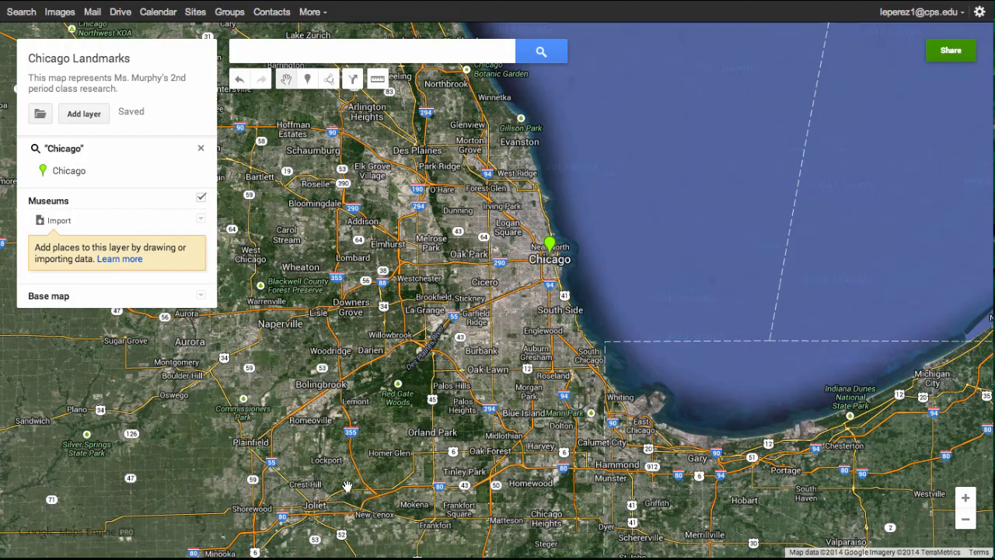
# Search the map for Field Museum of chicago
pyautogui.click(331, 47)
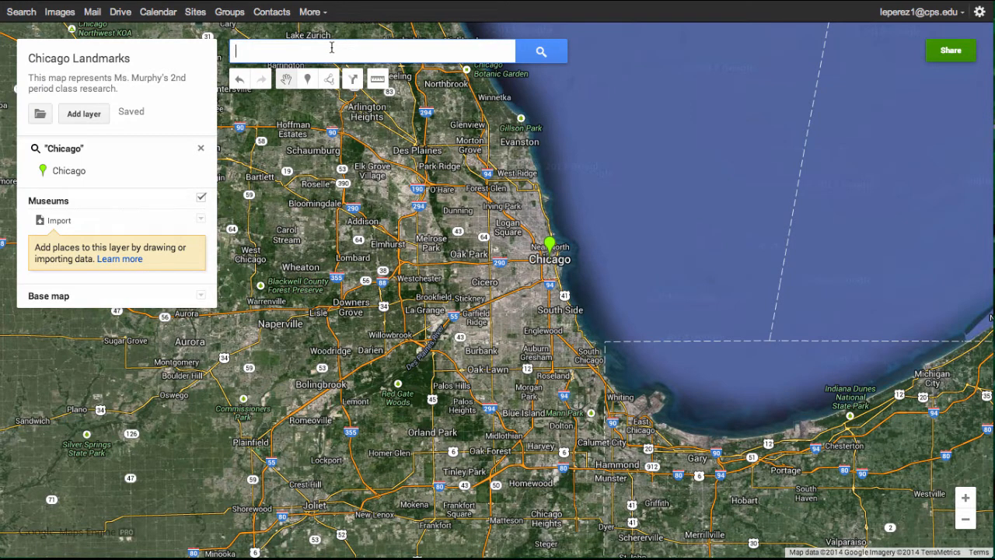
pyautogui.write('Field')
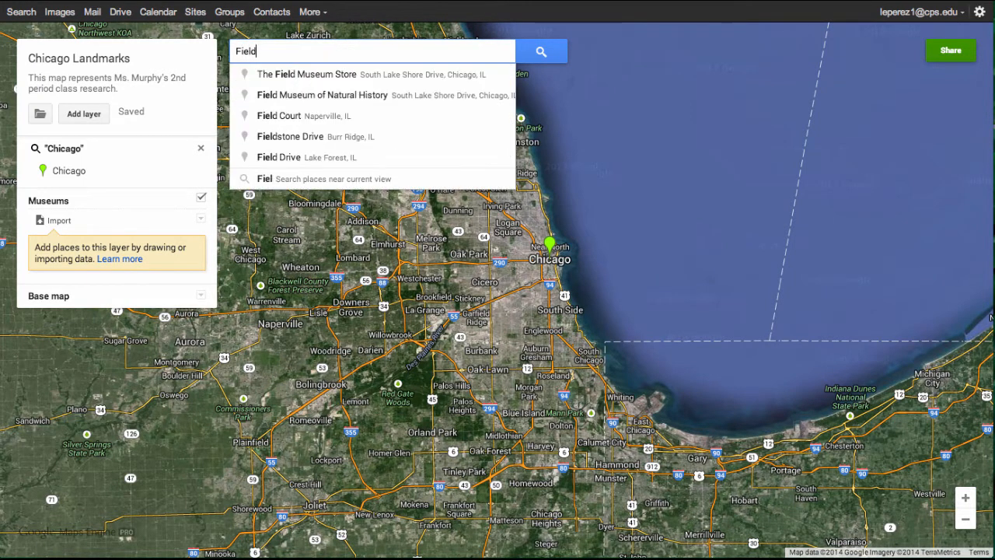
pyautogui.write(' M')
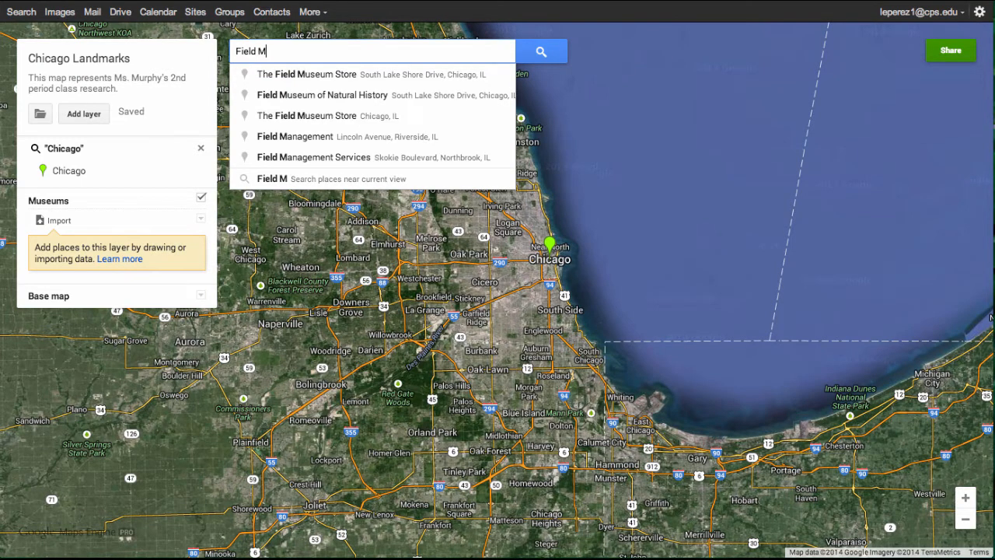
pyautogui.write('useum')
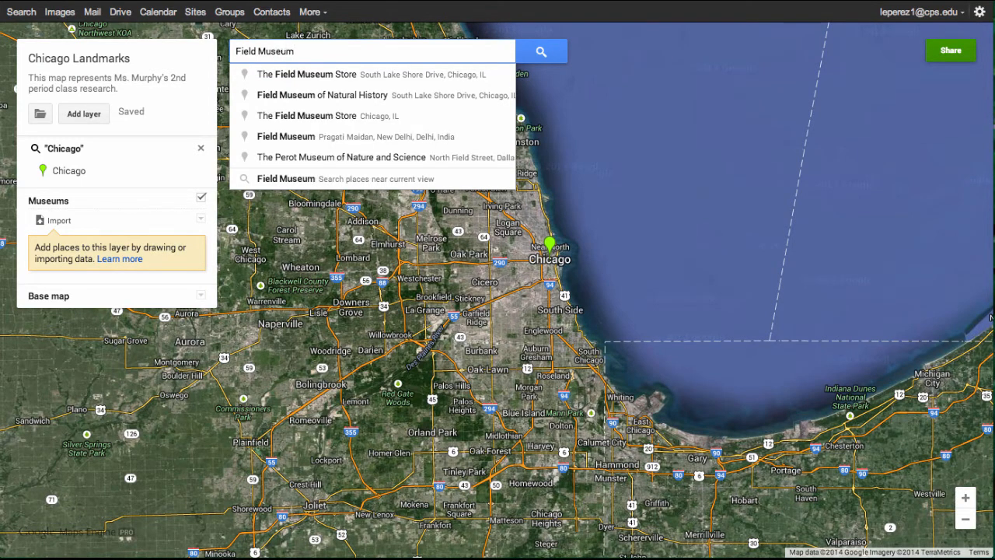
pyautogui.write(' of chicago')
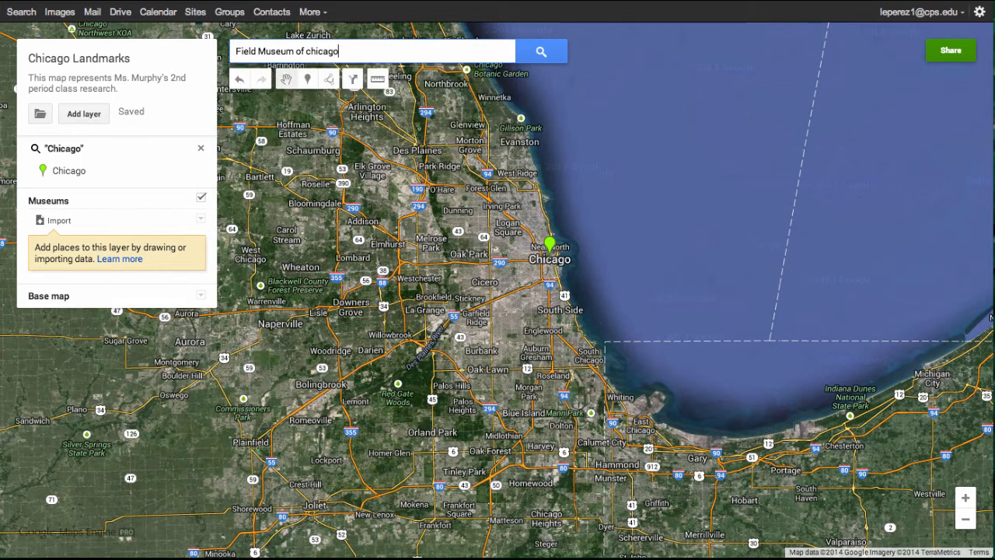
pyautogui.press('Return')
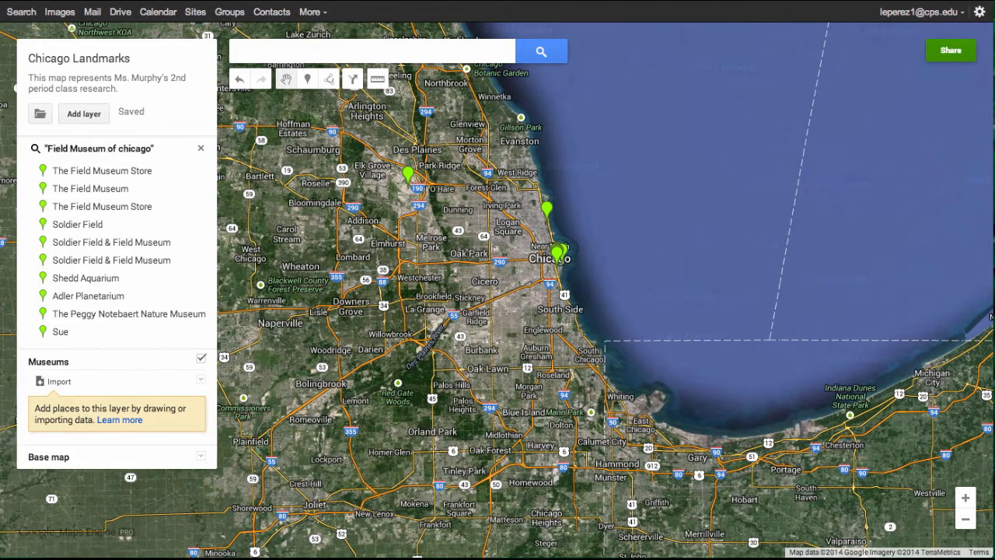
# Add The Field Museum from the search results to the map's Museums layer
pyautogui.click(966, 499)
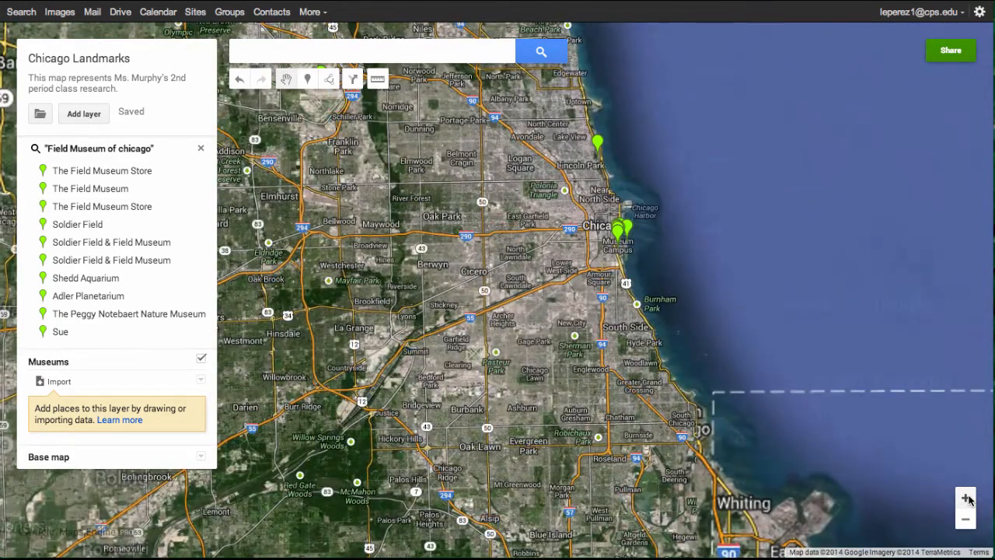
pyautogui.click(966, 498)
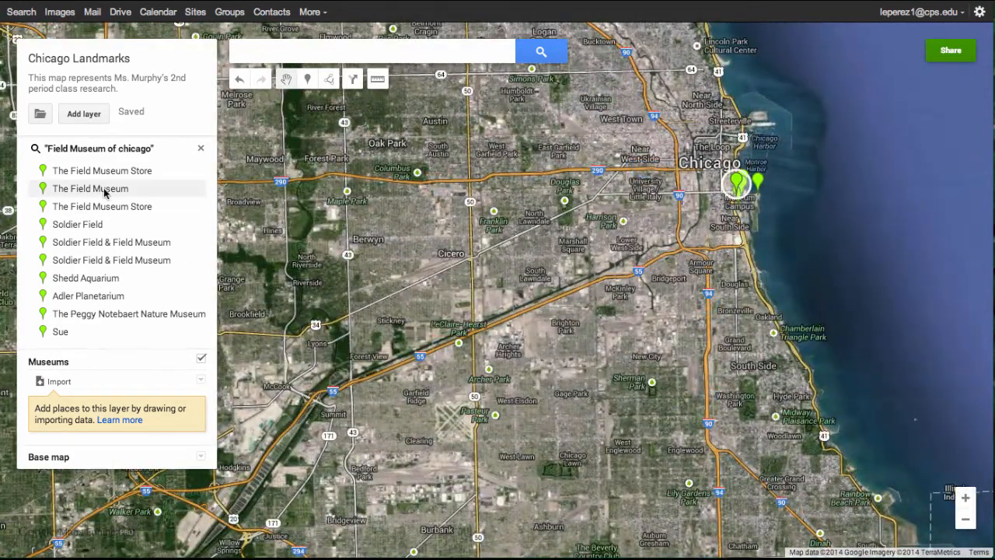
pyautogui.click(105, 190)
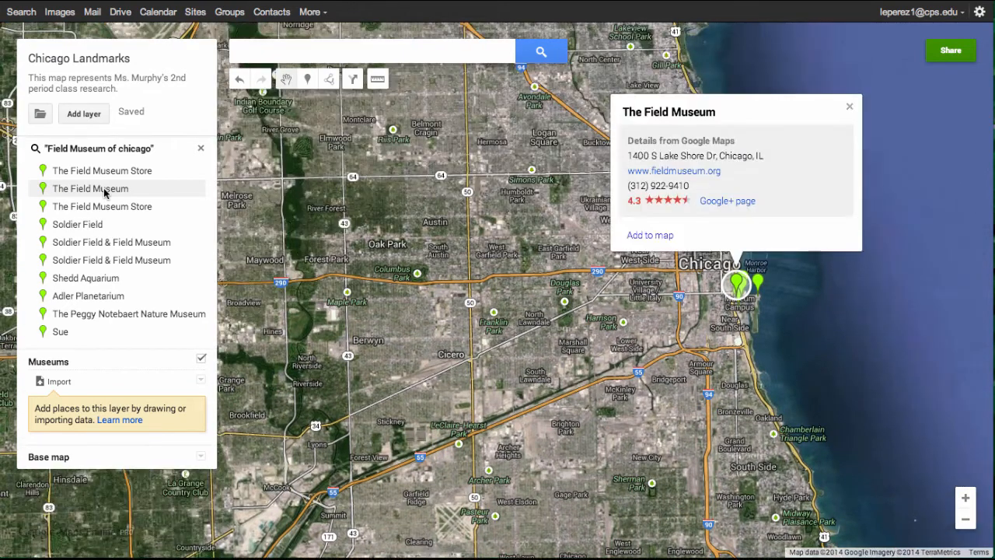
pyautogui.click(637, 236)
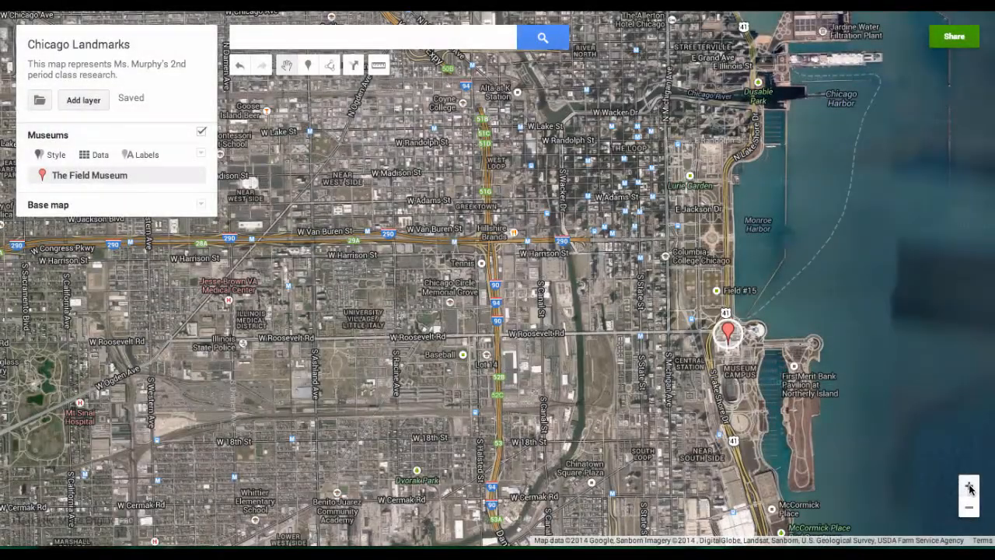
# Open The Field Museum marker's details on the map for editing
pyautogui.click(968, 485)
pyautogui.moveTo(831, 471); pyautogui.dragTo(467, 301)
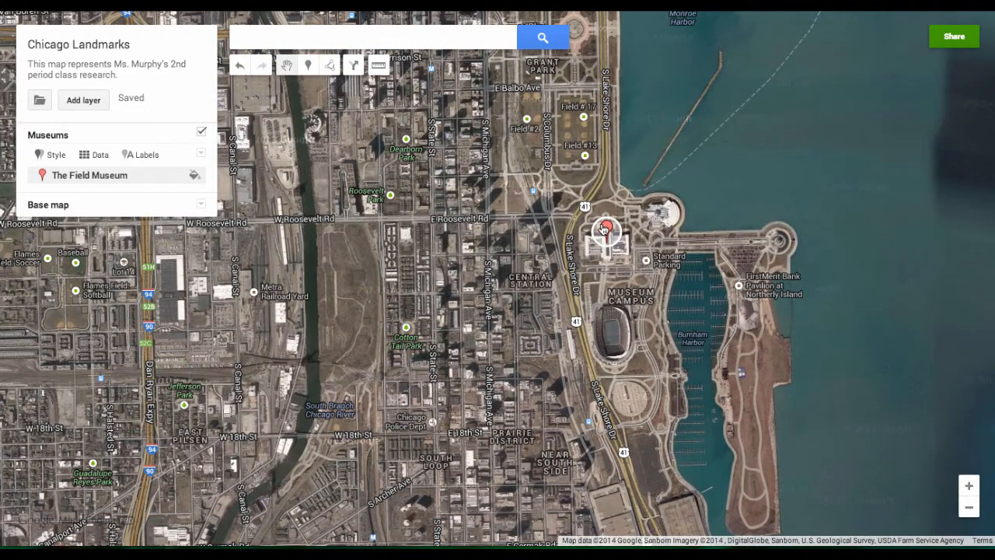
pyautogui.click(606, 228)
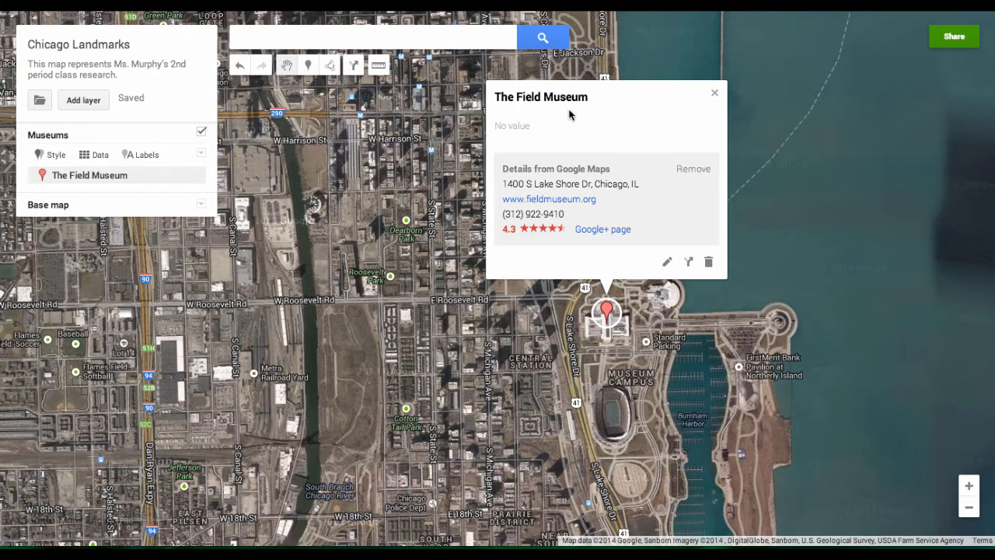
pyautogui.click(667, 262)
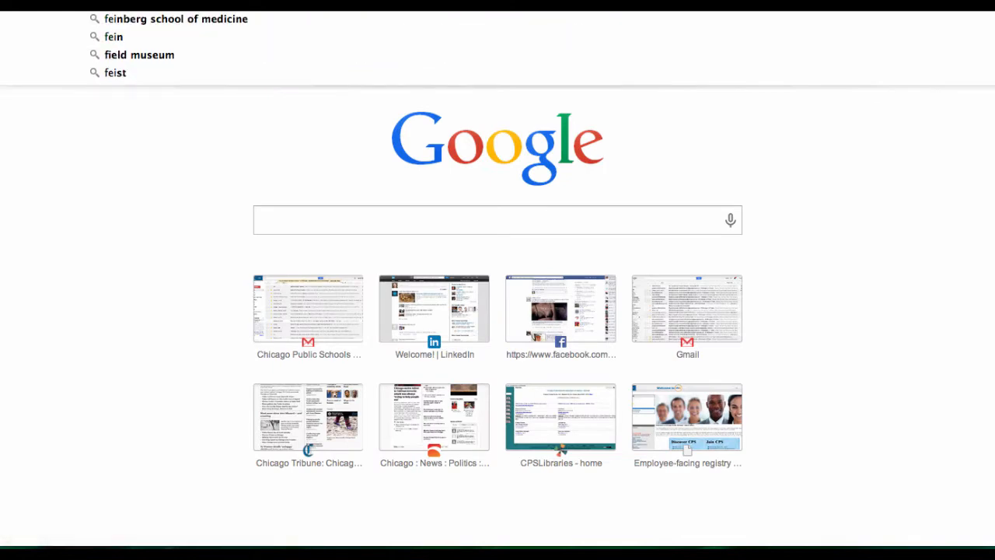
# Search the web for field museum chicago in a new browser page and open the museum's official website
pyautogui.write('ield museum')
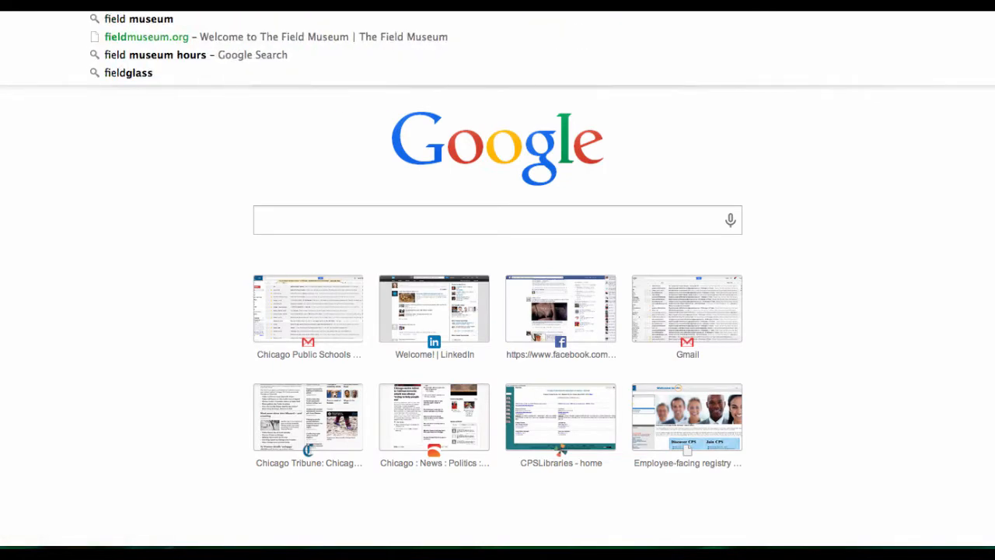
pyautogui.write(' chicago')
pyautogui.press('Return')
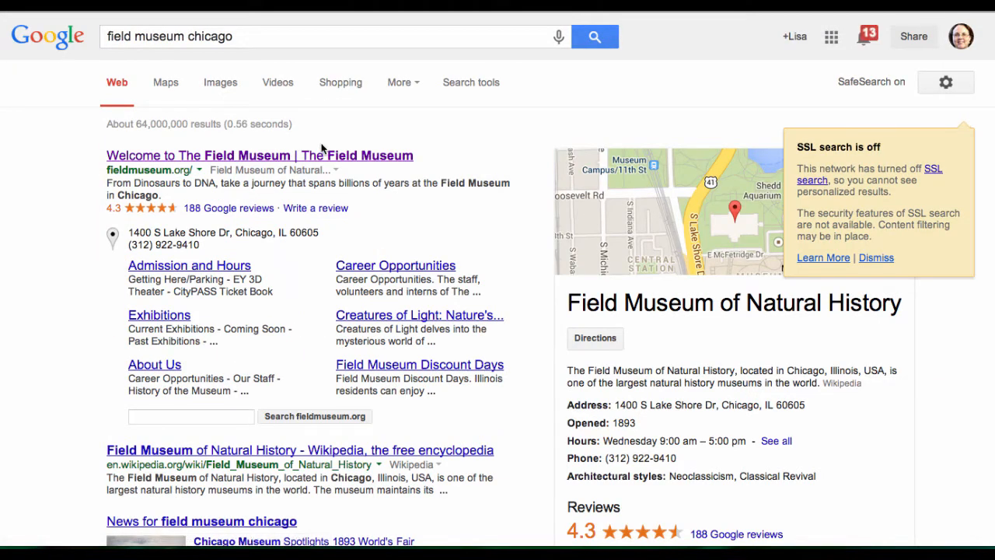
pyautogui.click(323, 158)
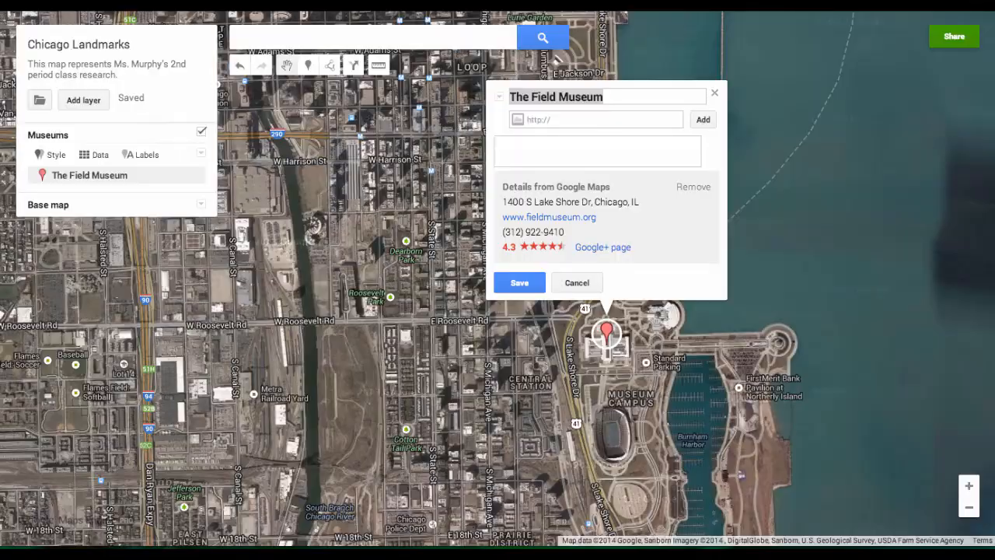
pyautogui.click(605, 117)
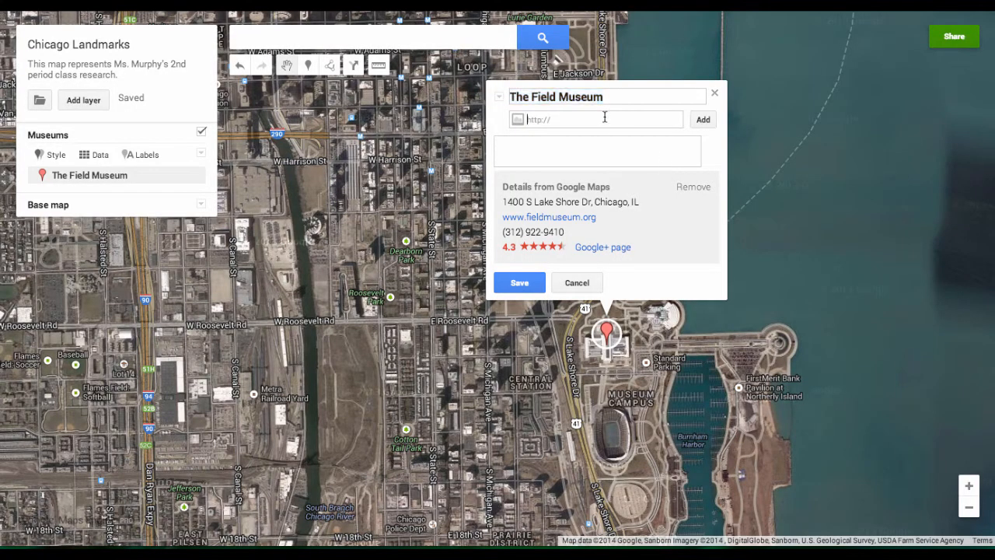
pyautogui.write('http://fieldmuseum.org/')
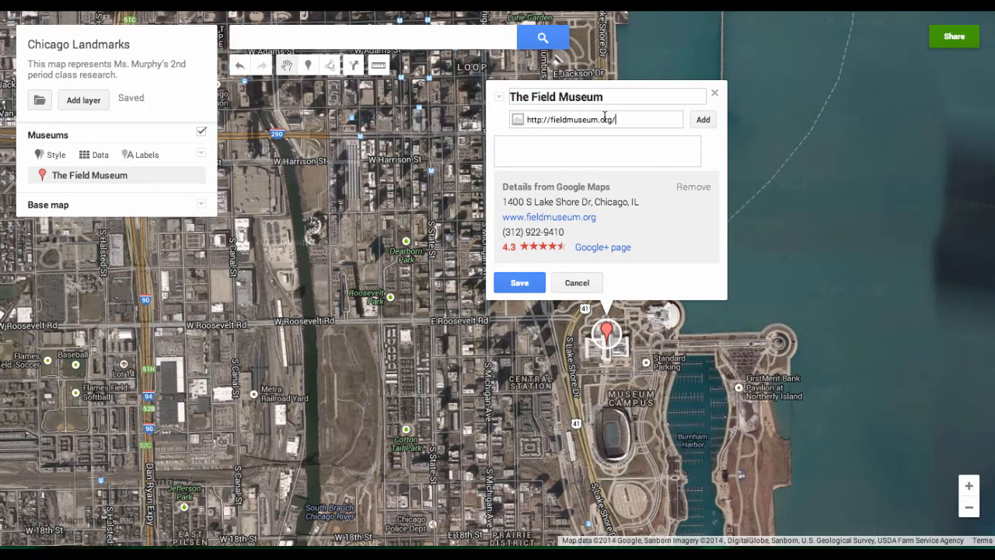
pyautogui.click(704, 120)
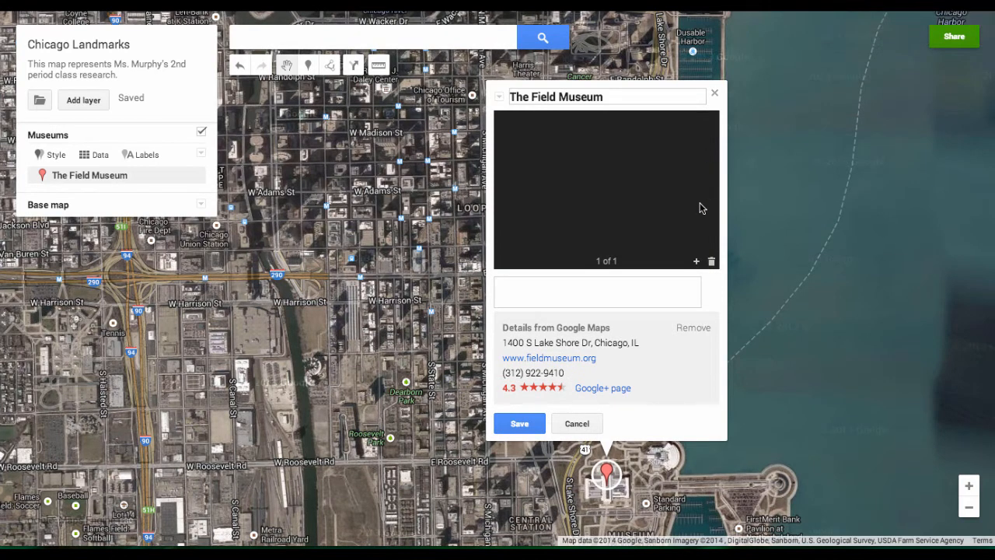
pyautogui.click(707, 263)
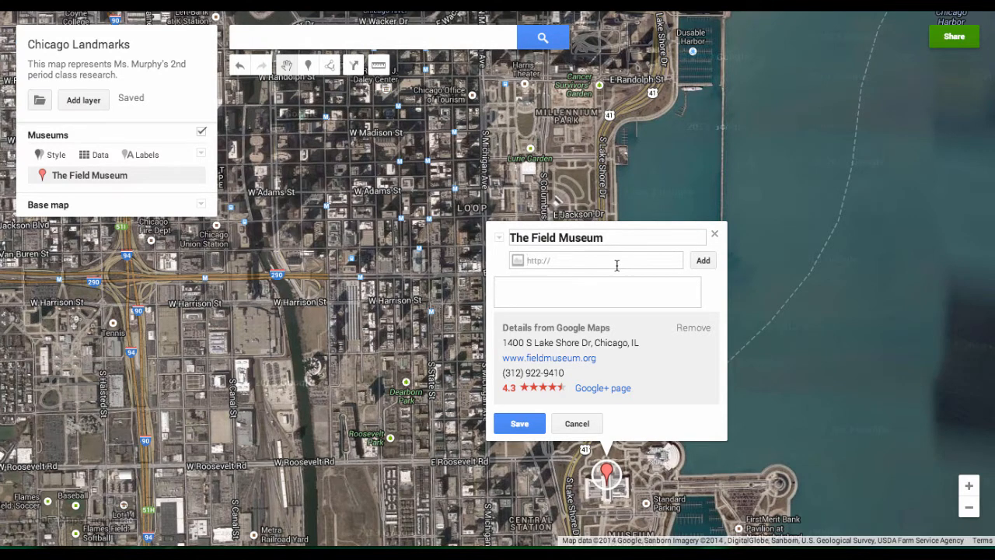
pyautogui.write('http://fieldmuseum.org/')
pyautogui.click(569, 291)
pyautogui.write('Add resear')
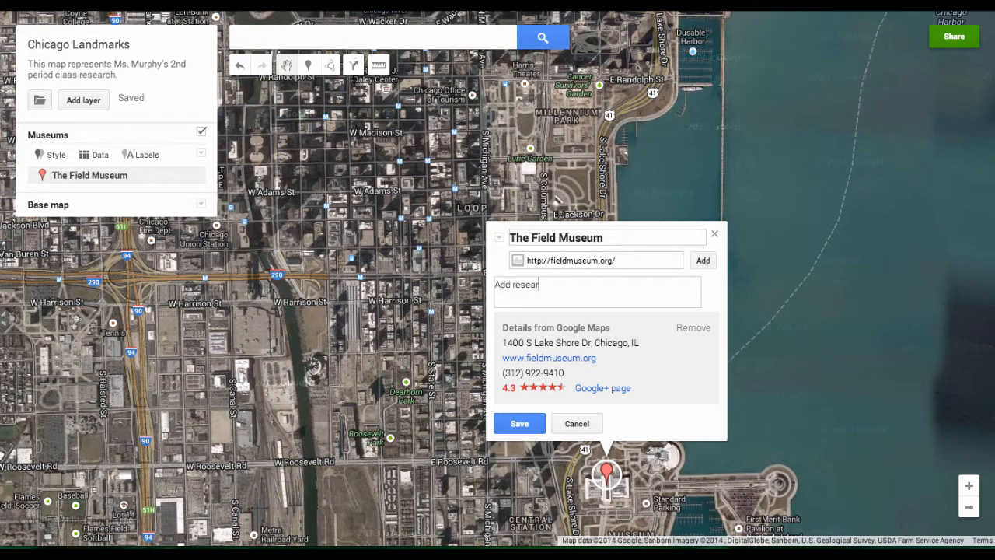
pyautogui.write('ch information')
pyautogui.scroll(-1, 779, 240)
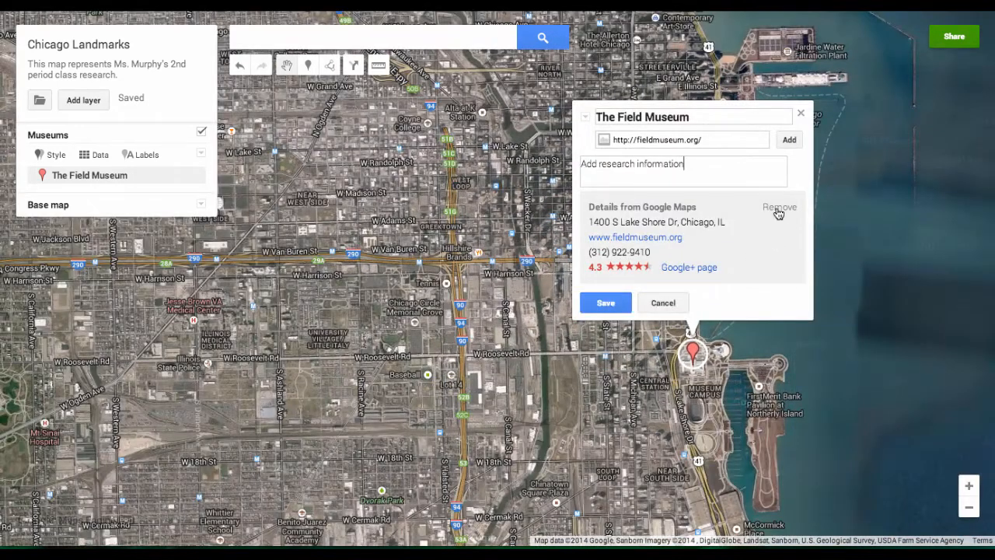
pyautogui.click(607, 304)
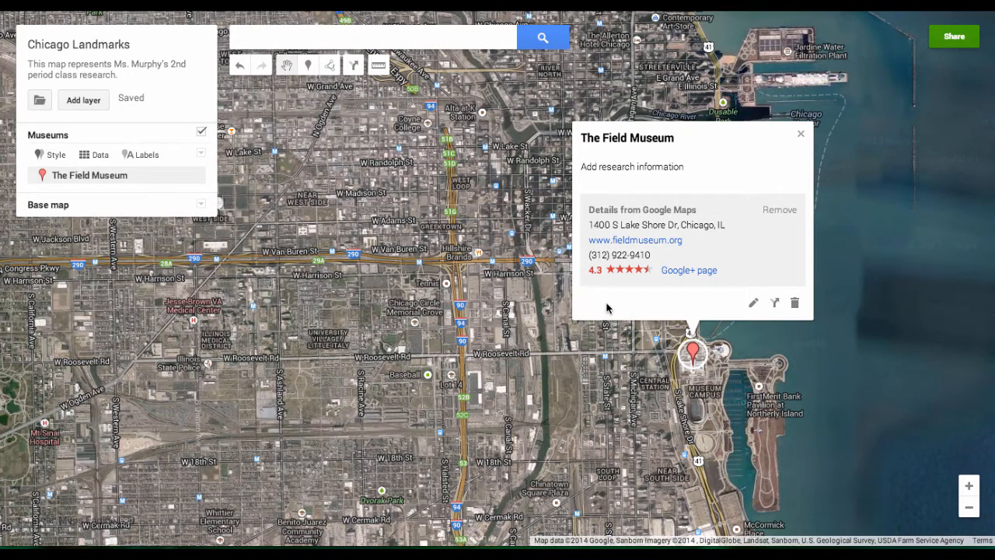
pyautogui.click(802, 136)
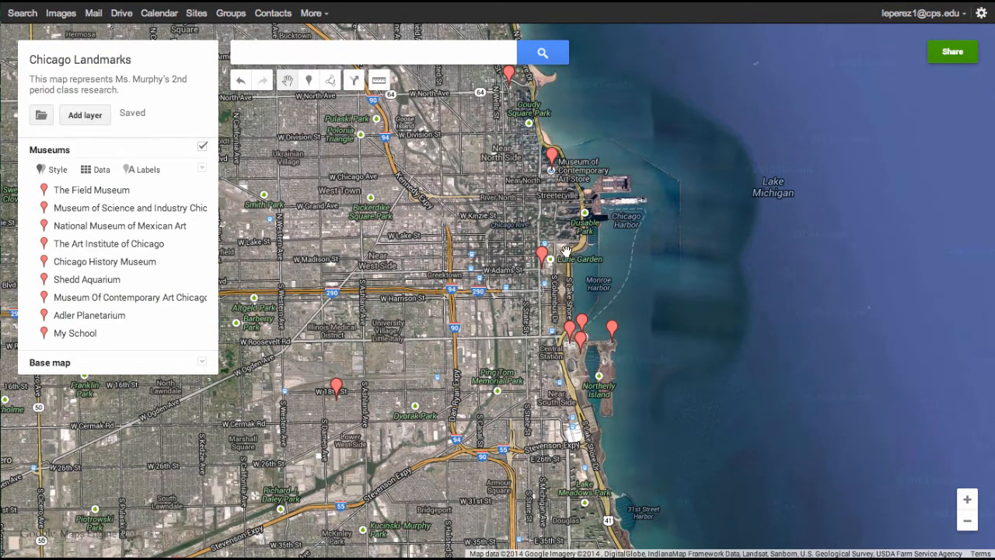
# Place a marker just east of the 90/94 expressway, north of W Roosevelt Rd, name it My School, and save it
pyautogui.click(967, 499)
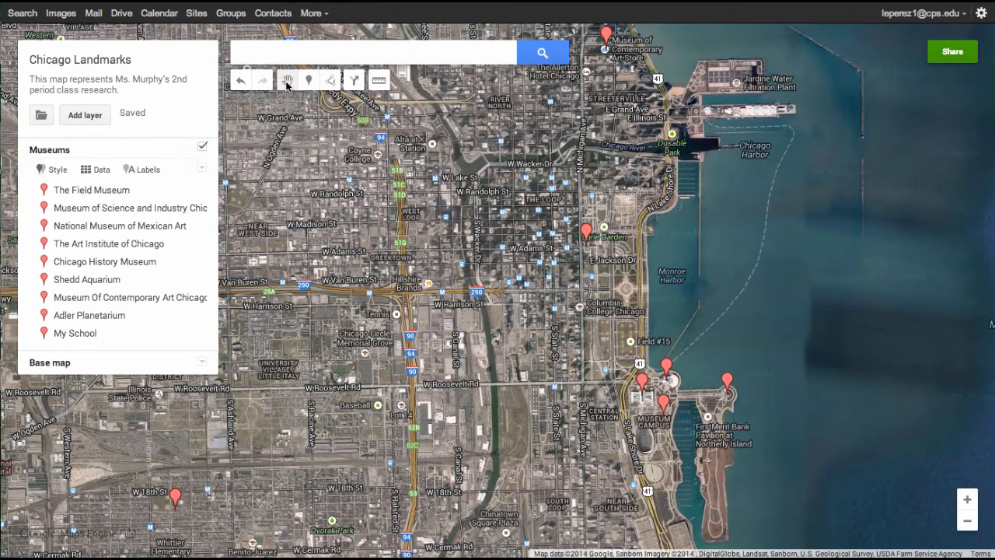
pyautogui.moveTo(370, 183); pyautogui.dragTo(346, 159)
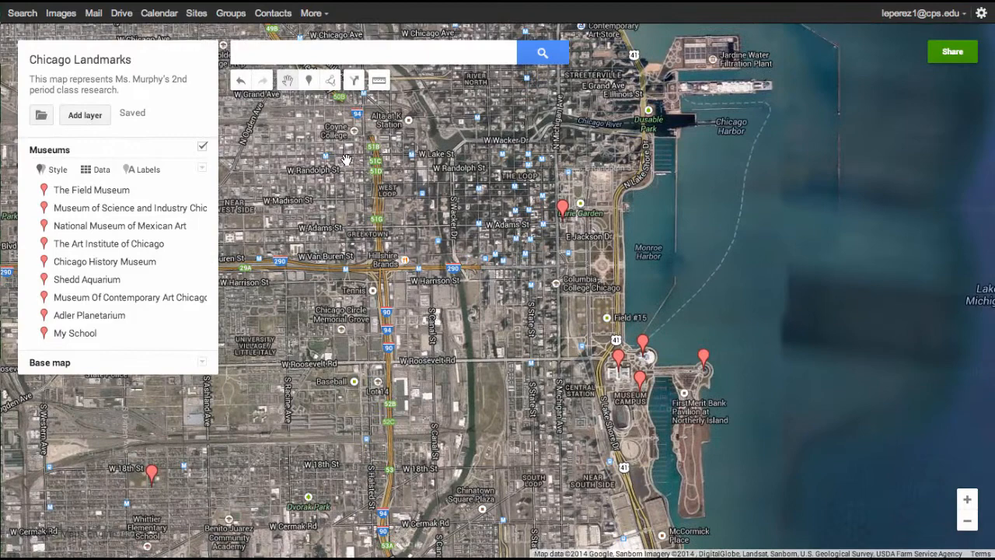
pyautogui.click(309, 87)
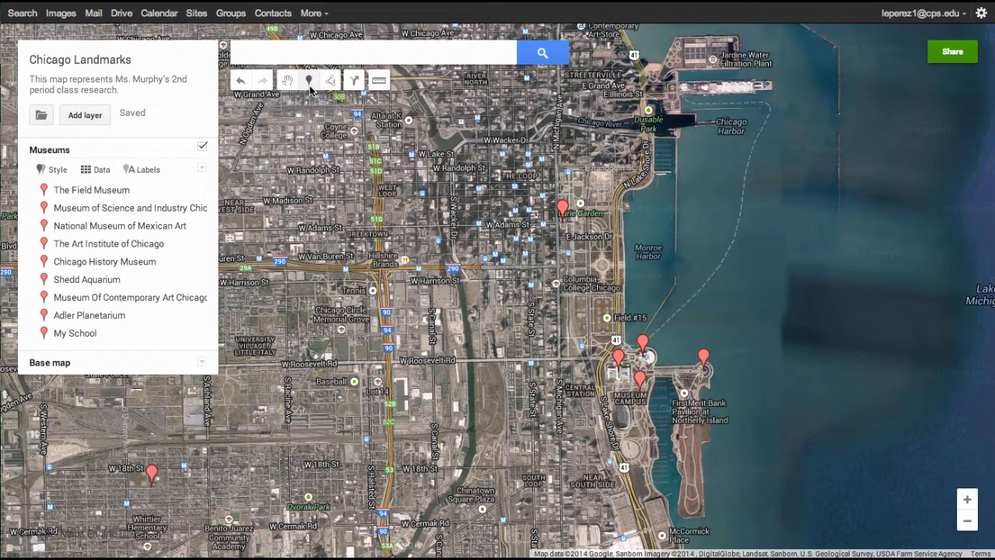
pyautogui.click(416, 319)
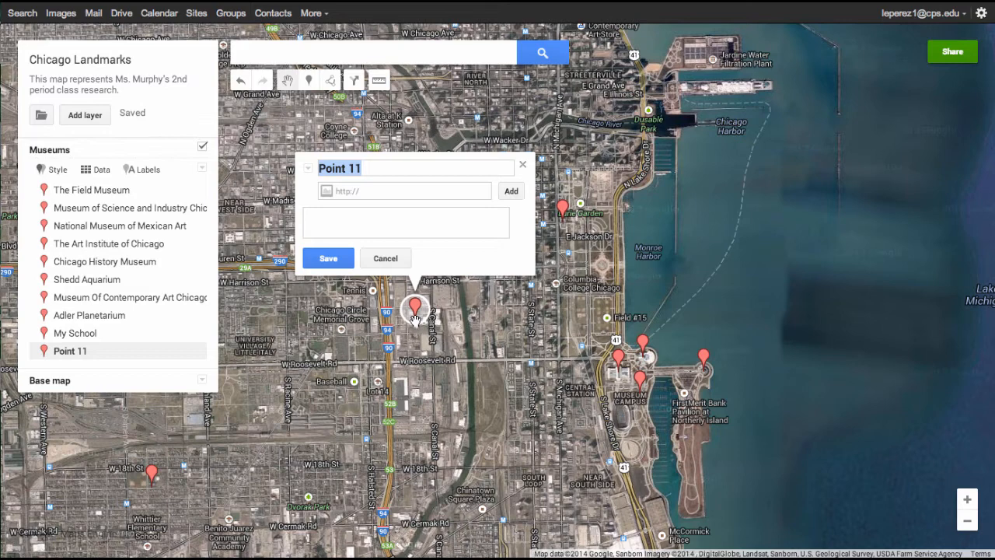
pyautogui.write('My')
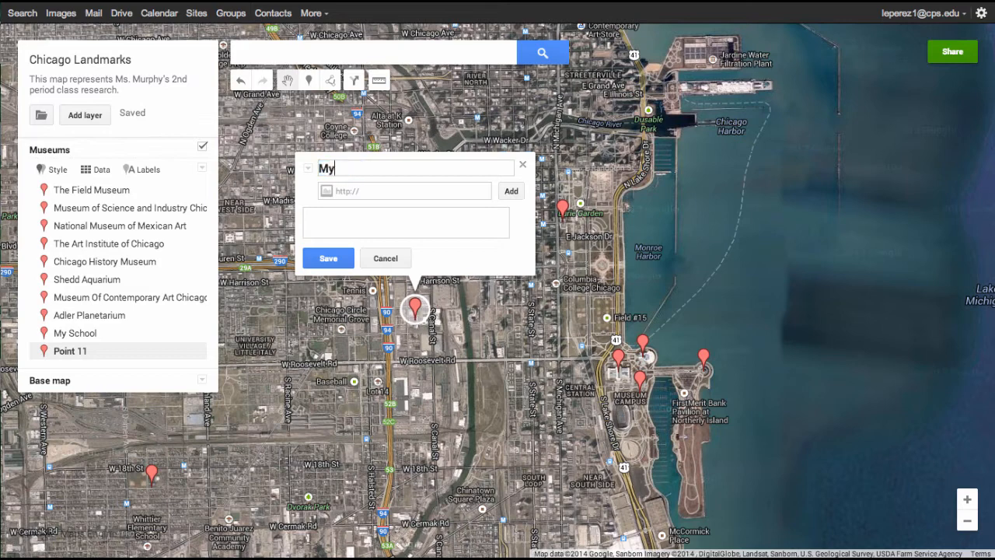
pyautogui.write(' School')
pyautogui.click(326, 259)
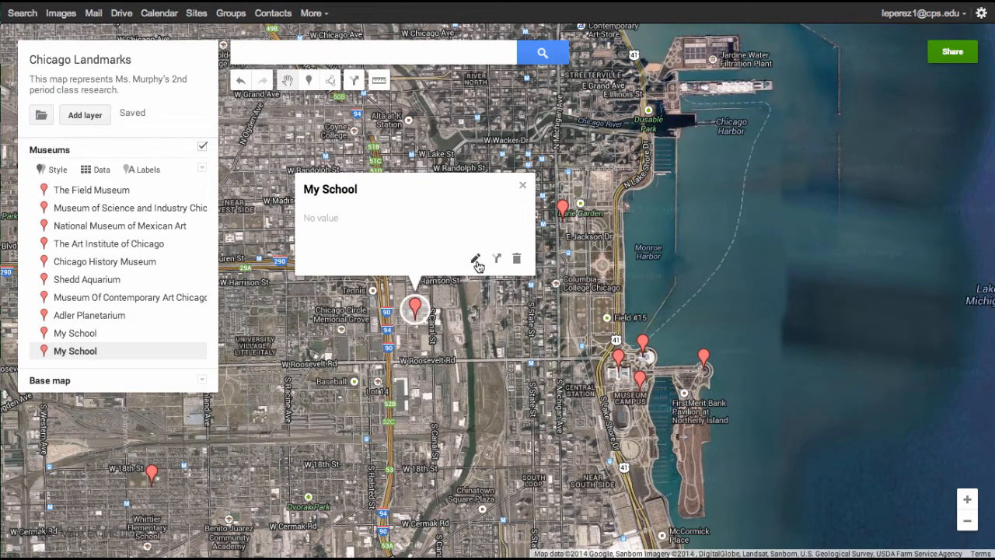
pyautogui.click(524, 188)
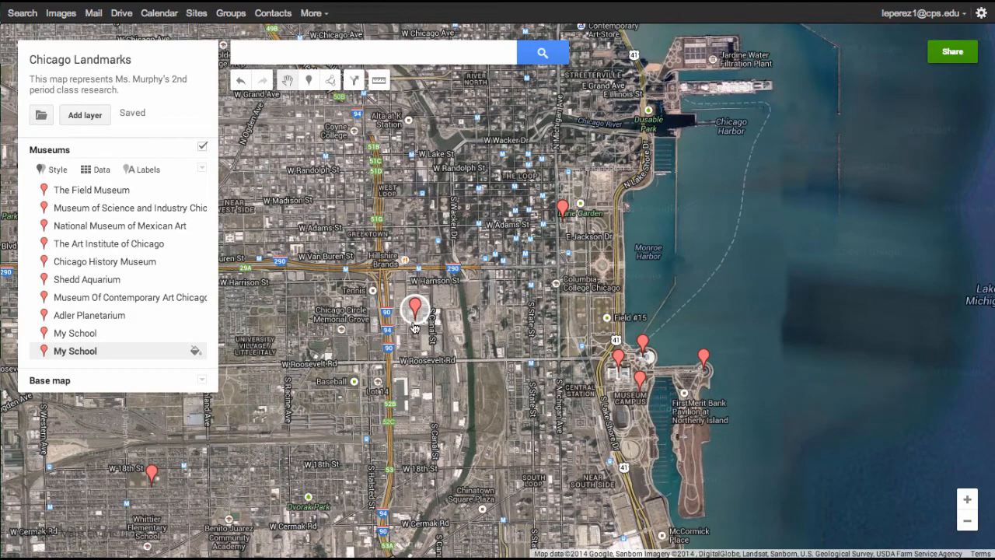
# Draw a straight line from the My School marker near S Canal St east to the lakefront, name it To Lakefront, and save it
pyautogui.click(332, 87)
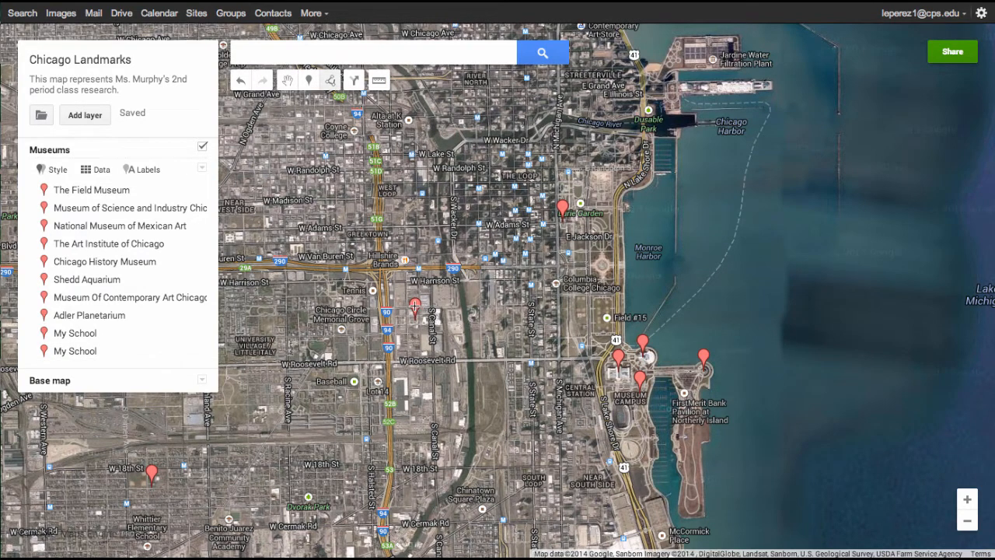
pyautogui.click(415, 308)
pyautogui.click(626, 306)
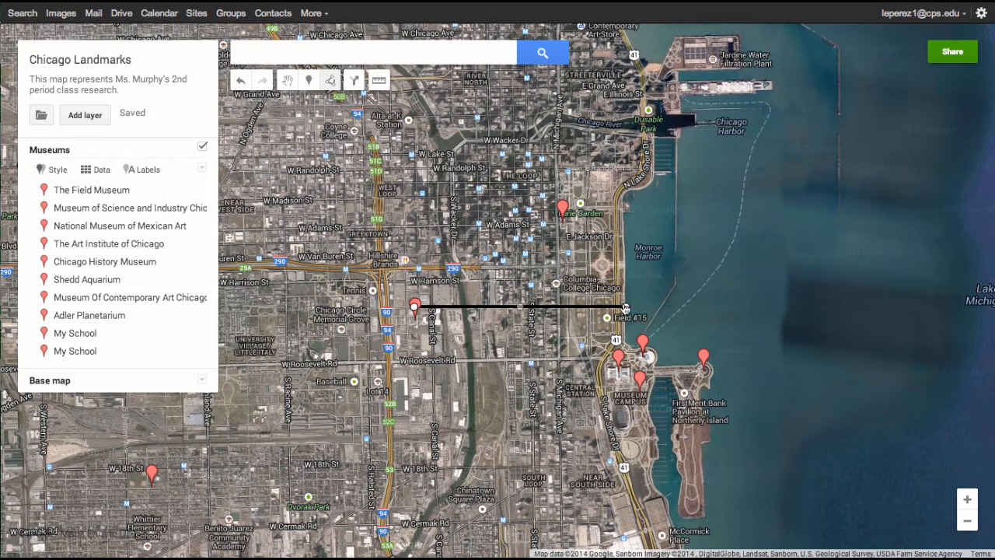
pyautogui.click(626, 307)
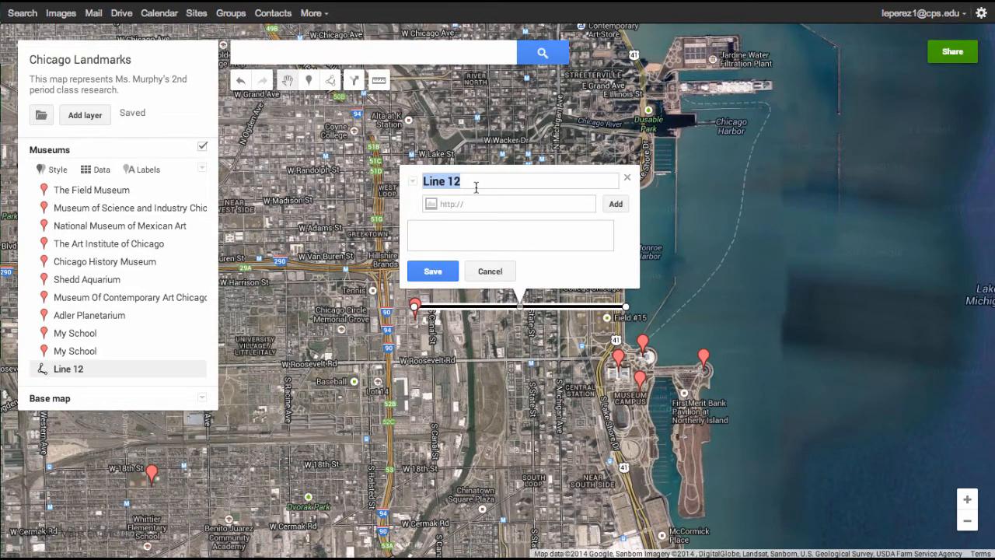
pyautogui.write('To')
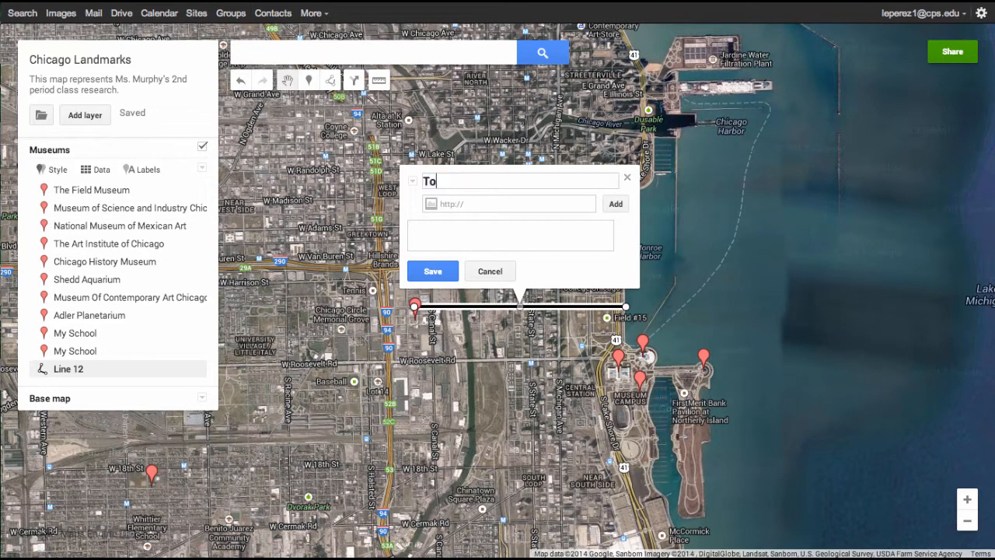
pyautogui.write(' Lakefront')
pyautogui.click(410, 274)
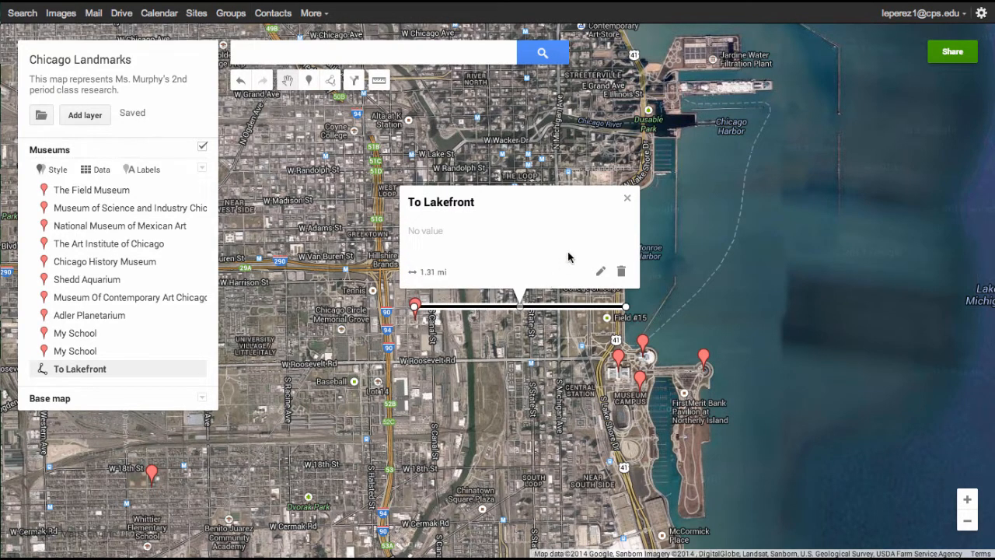
pyautogui.click(628, 201)
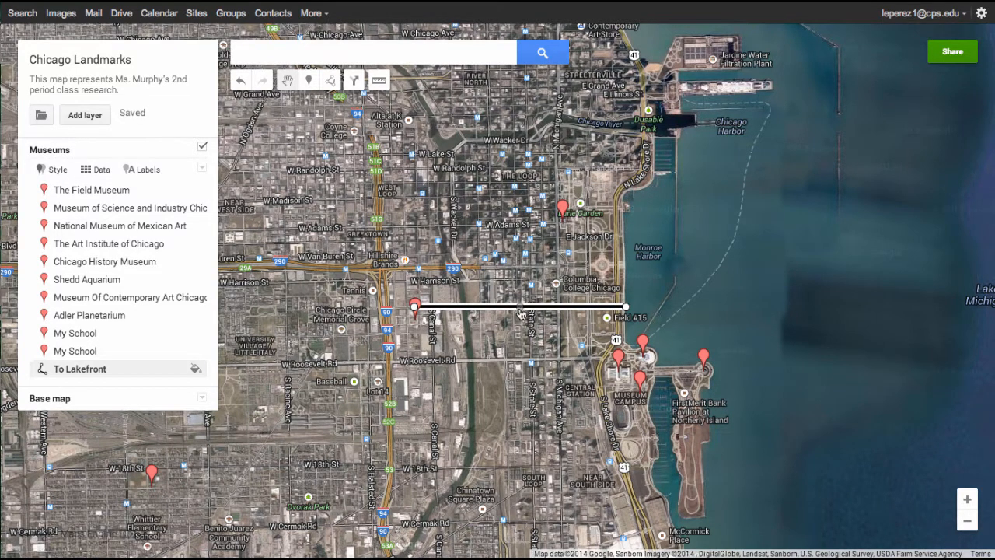
# Reshape the To Lakefront line with several bends between the school and the lakefront, and delete the line
pyautogui.moveTo(520, 313); pyautogui.dragTo(502, 309)
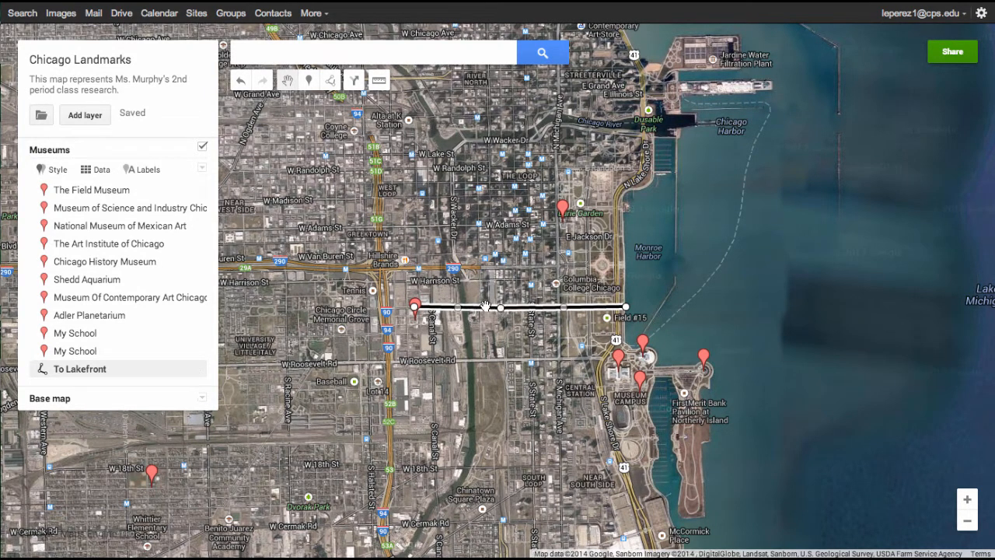
pyautogui.moveTo(565, 309); pyautogui.dragTo(527, 349)
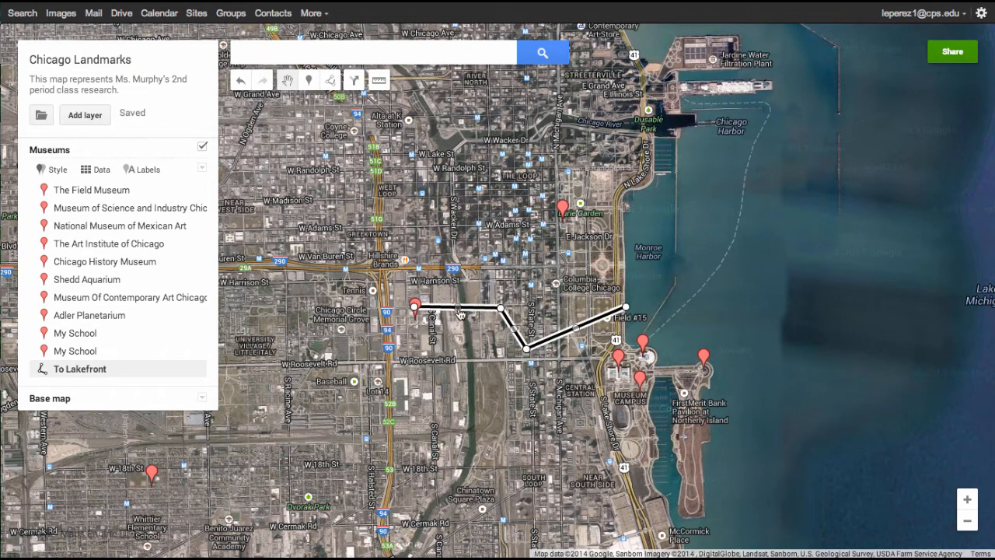
pyautogui.moveTo(458, 308); pyautogui.dragTo(447, 267)
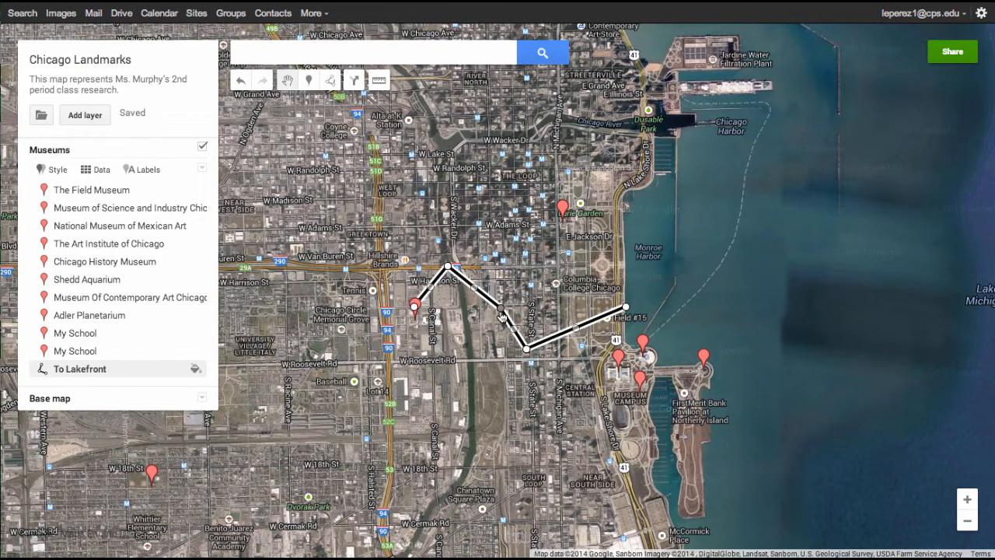
pyautogui.moveTo(501, 308); pyautogui.dragTo(474, 334)
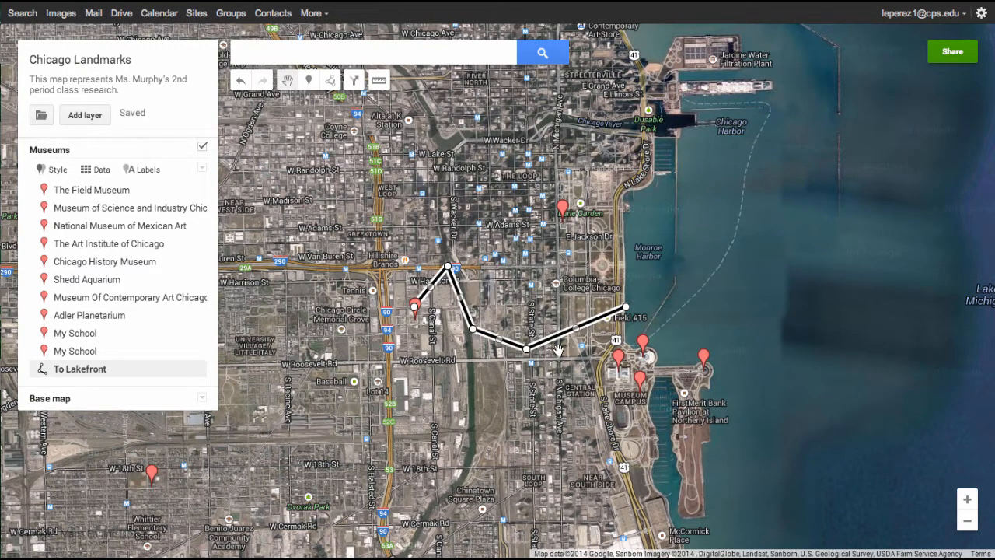
pyautogui.moveTo(527, 349); pyautogui.dragTo(518, 314)
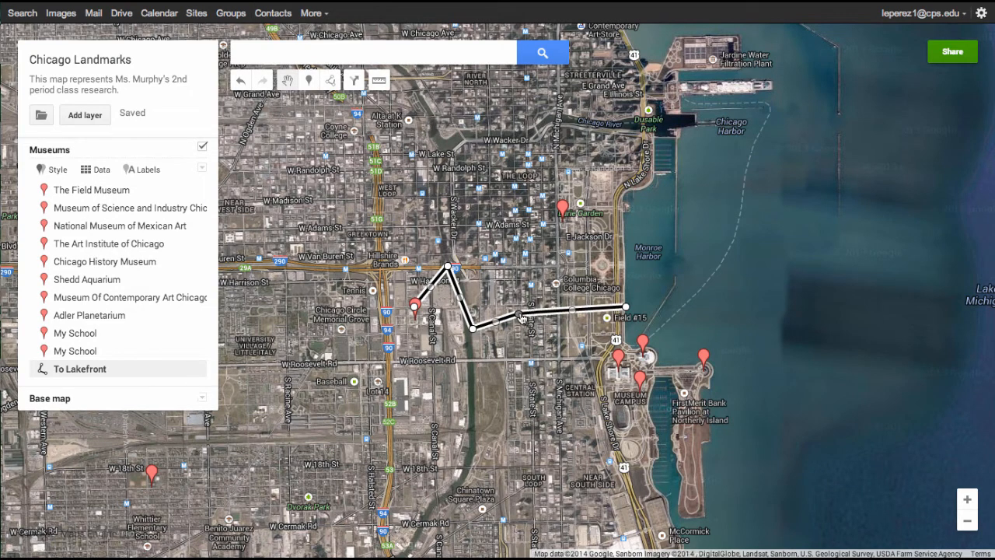
pyautogui.rightClick(547, 315)
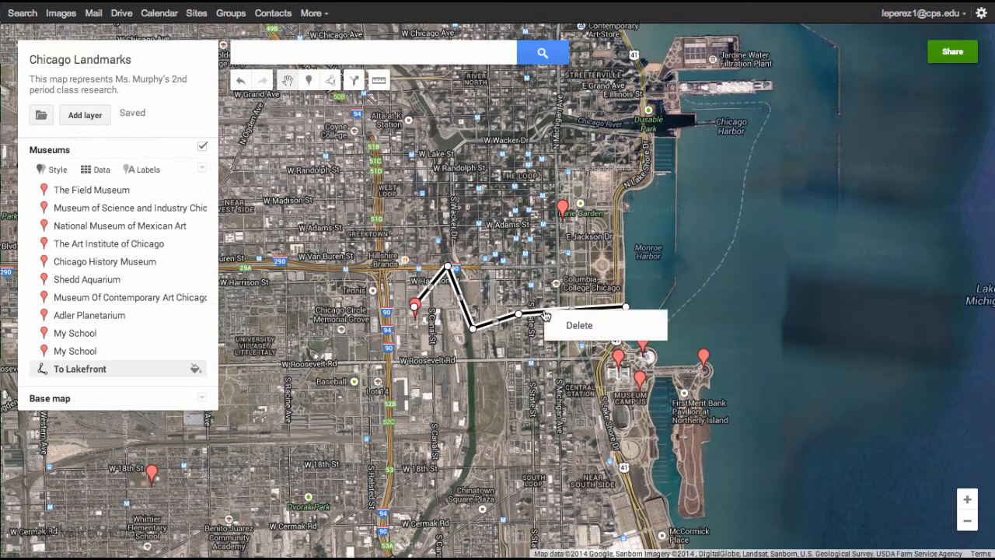
pyautogui.click(565, 326)
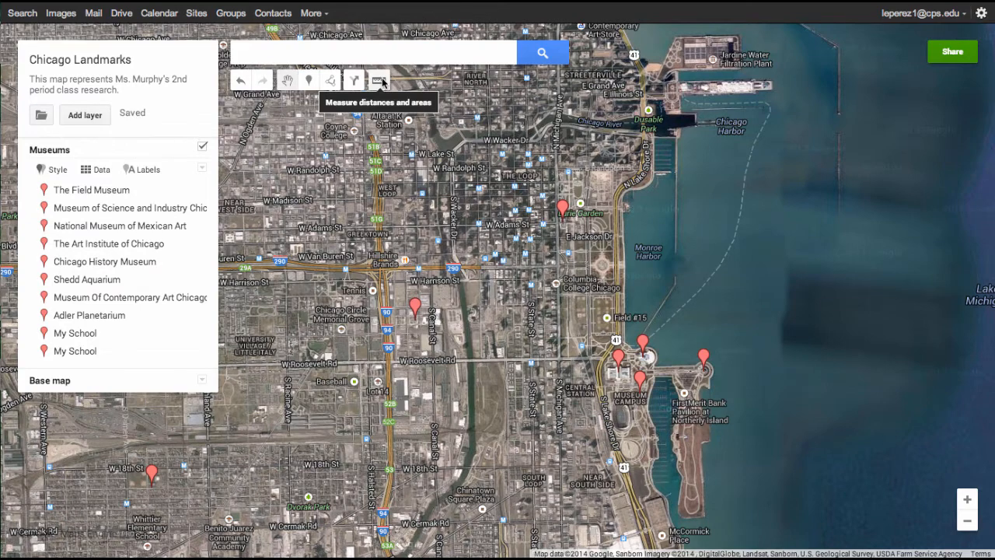
# Measure the distance from the My School marker near S Canal St to The Art Institute of Chicago marker
pyautogui.click(379, 81)
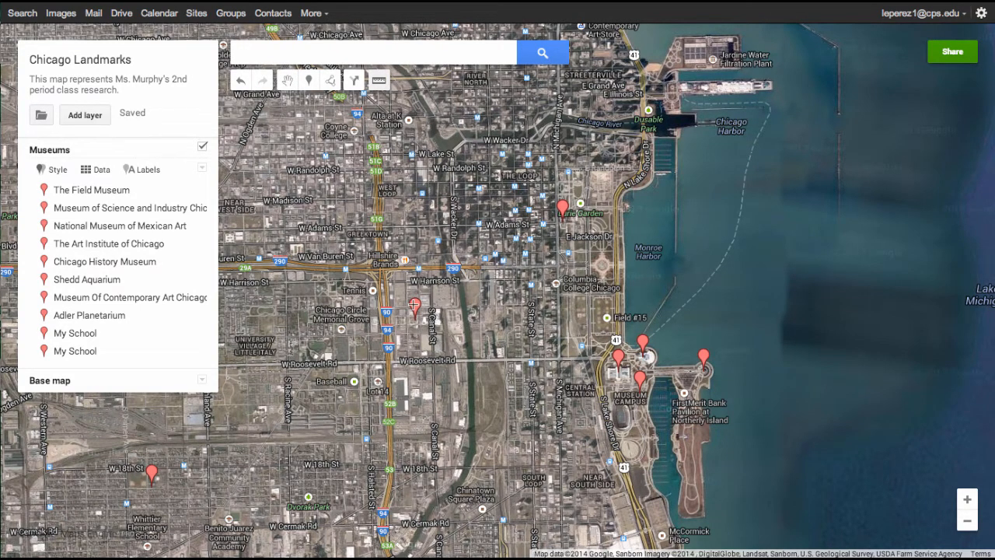
pyautogui.click(414, 302)
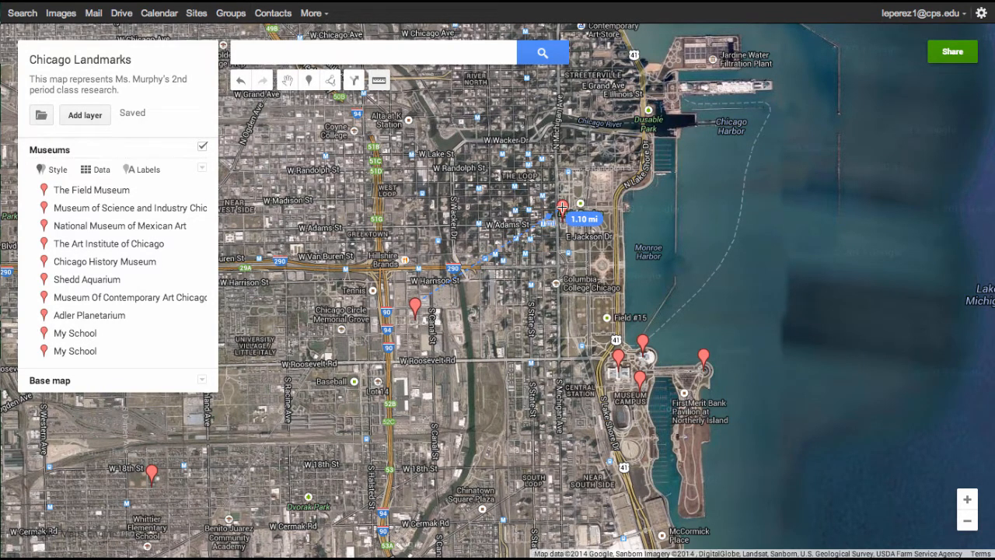
pyautogui.doubleClick(562, 209)
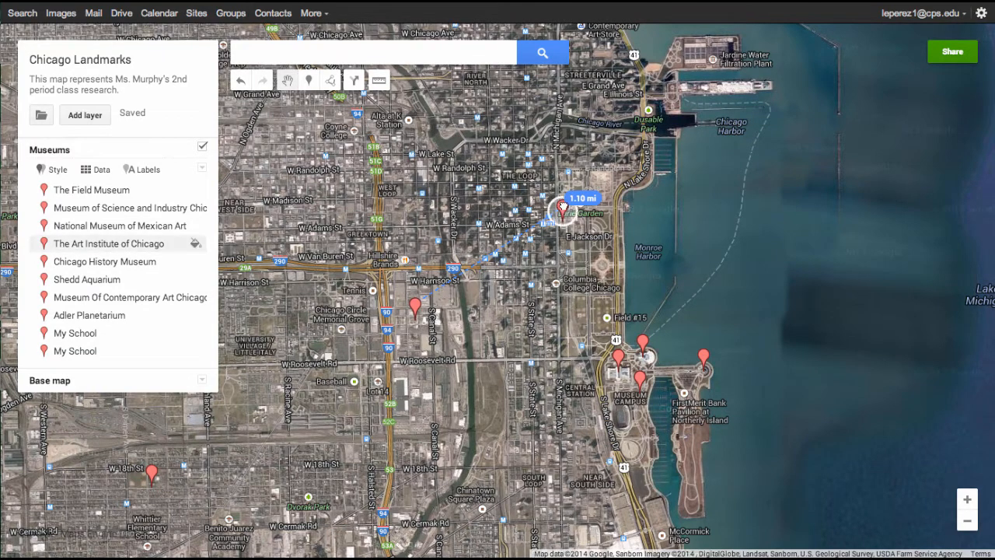
pyautogui.moveTo(560, 208)
pyautogui.mouseDown()
pyautogui.moveTo(611, 312)
pyautogui.moveTo(587, 230)
pyautogui.mouseUp()
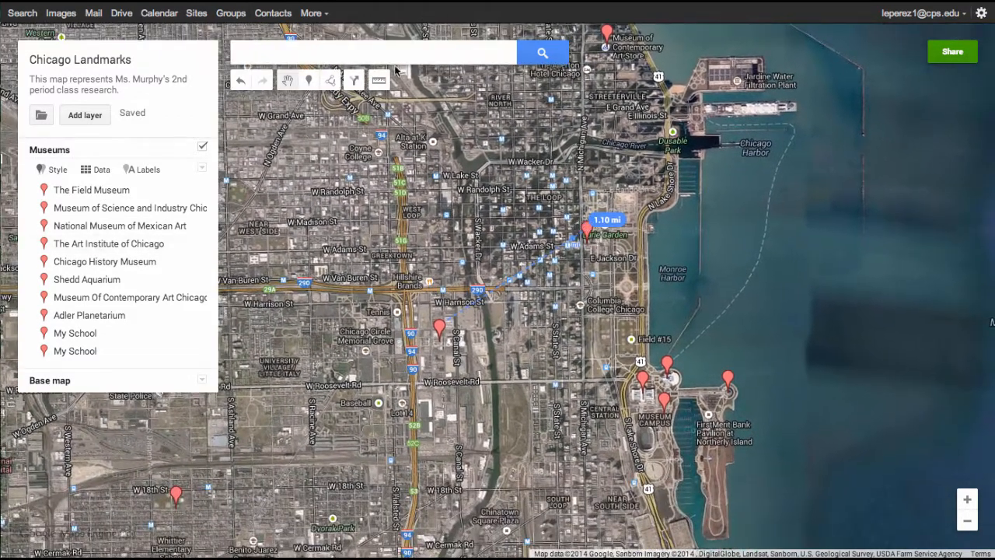
# Measure the distance from The Art Institute of Chicago marker to the Shedd Aquarium marker
pyautogui.click(378, 86)
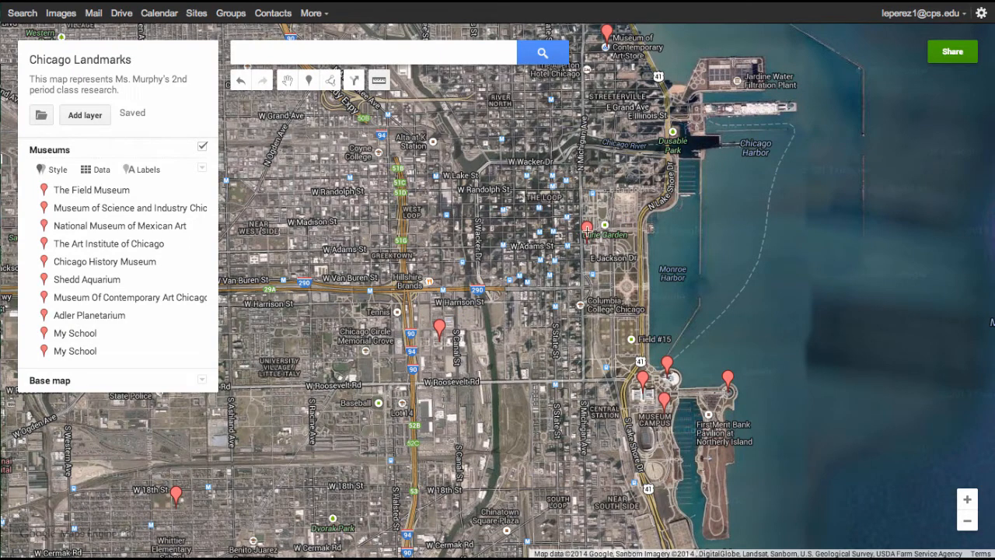
pyautogui.click(587, 234)
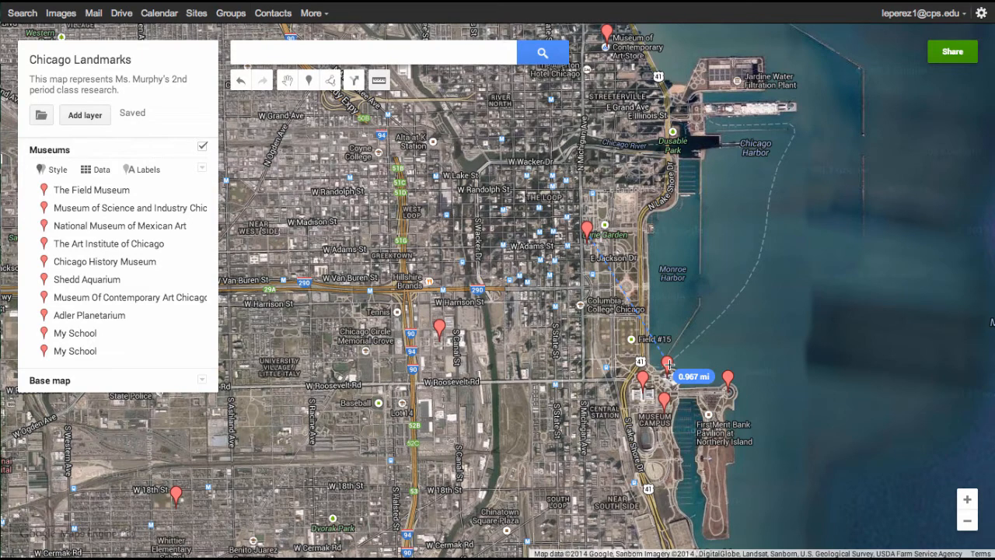
pyautogui.click(668, 366)
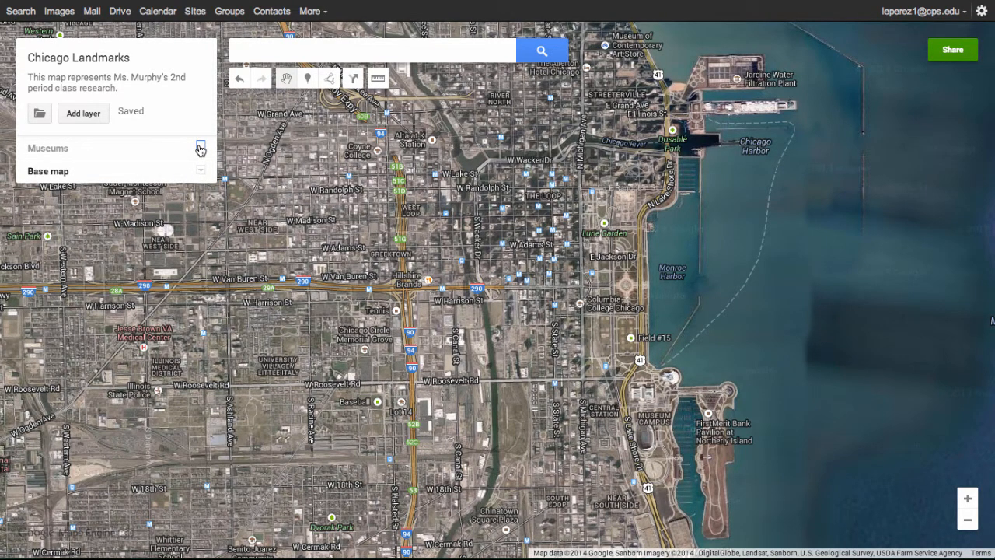
# Make the Museums layer visible on the map and review its style options and data table
pyautogui.click(201, 148)
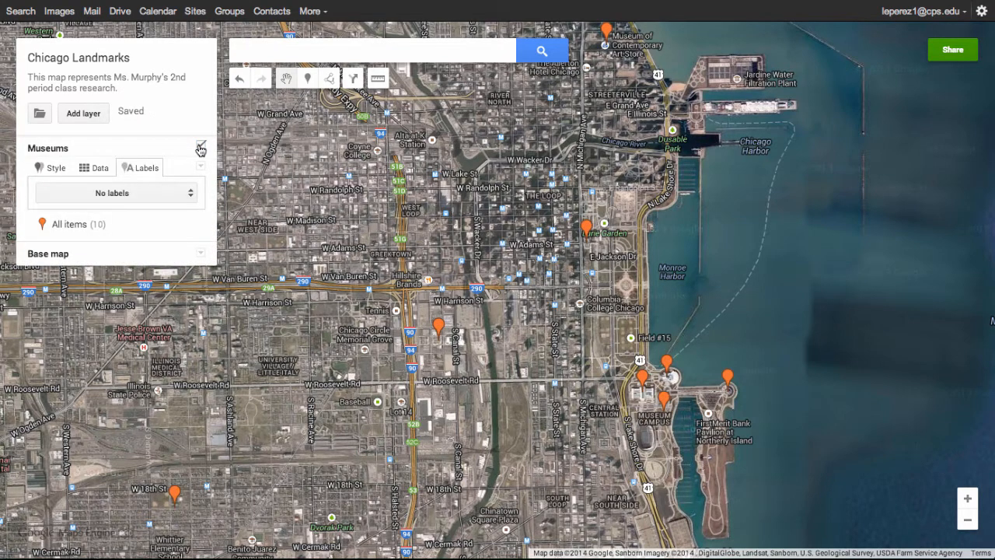
pyautogui.click(47, 170)
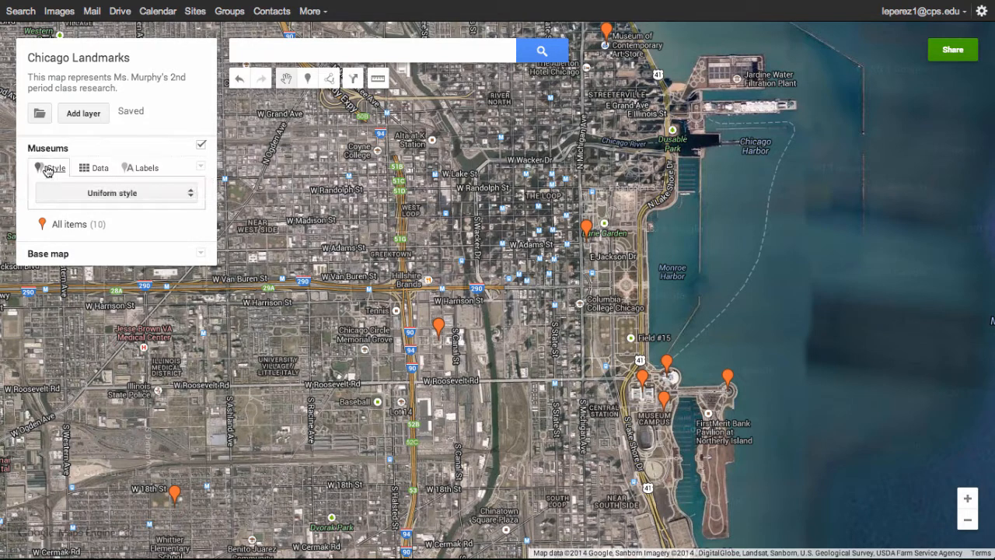
pyautogui.click(197, 193)
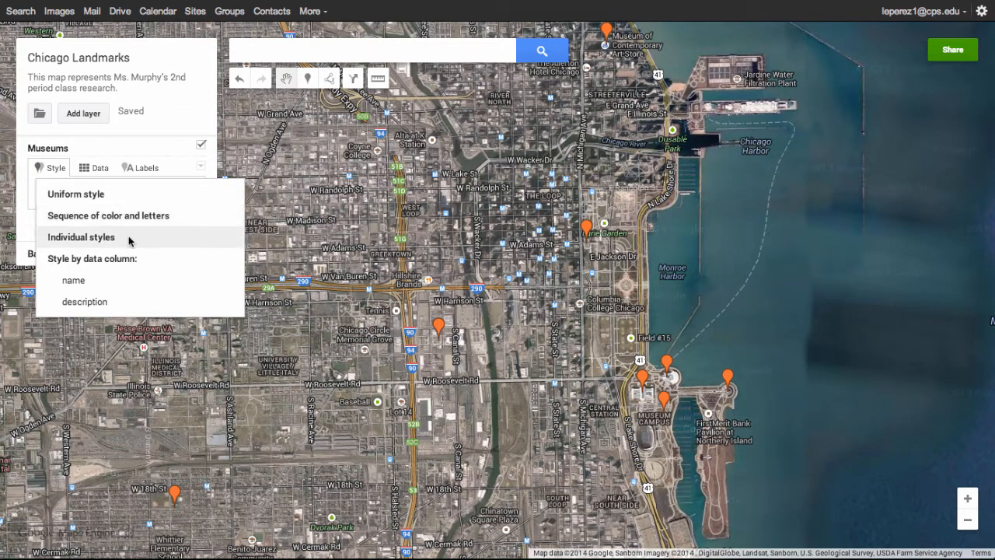
pyautogui.click(89, 169)
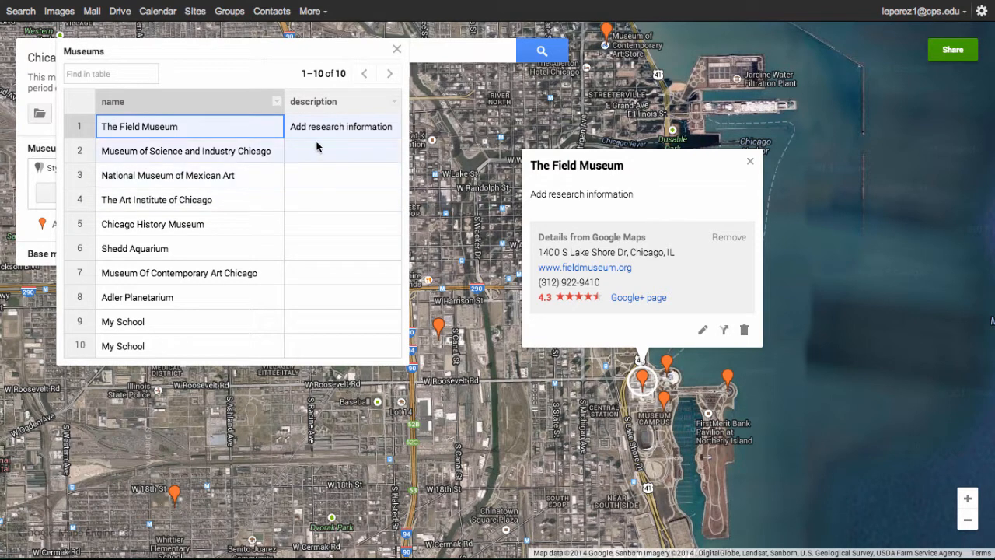
pyautogui.click(396, 50)
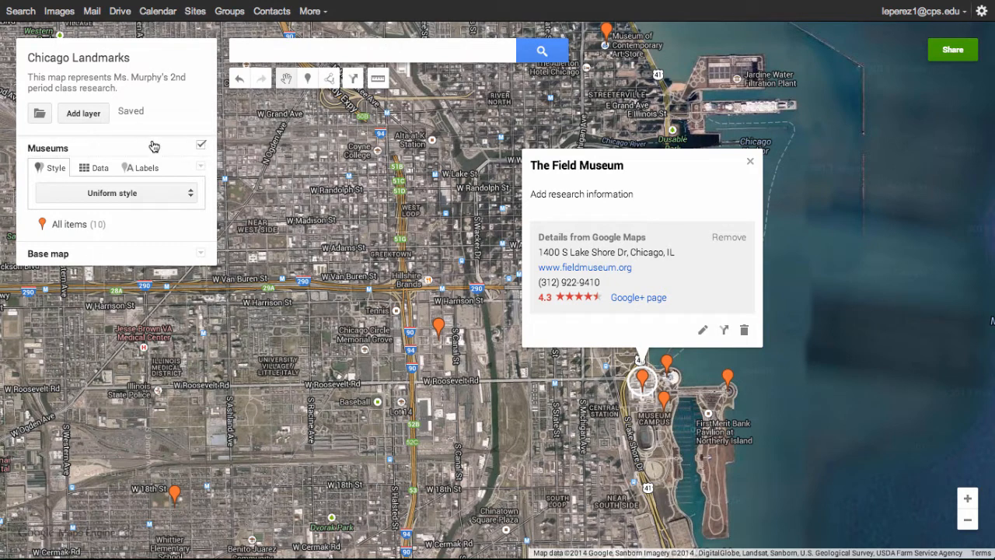
# Label the markers of the Museums layer by name
pyautogui.click(150, 171)
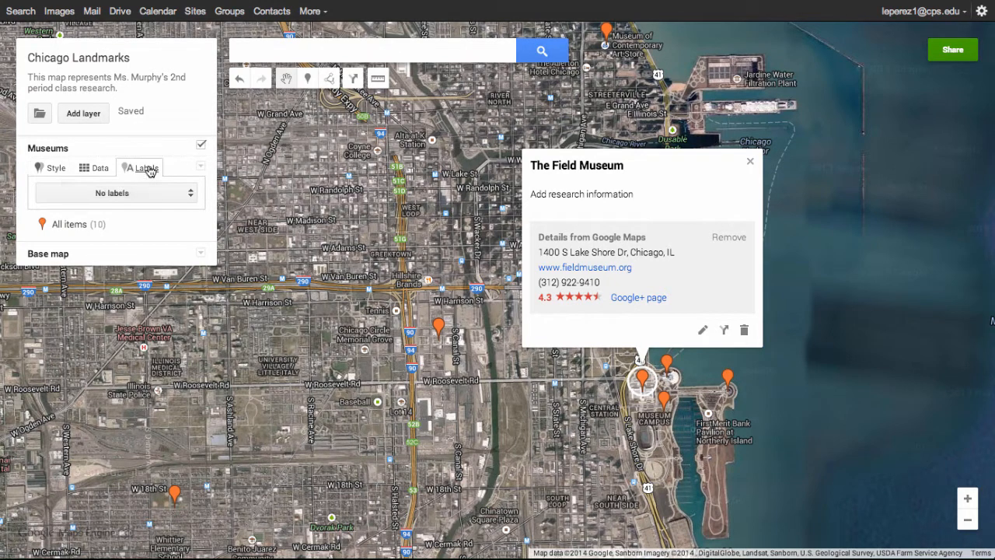
pyautogui.click(187, 196)
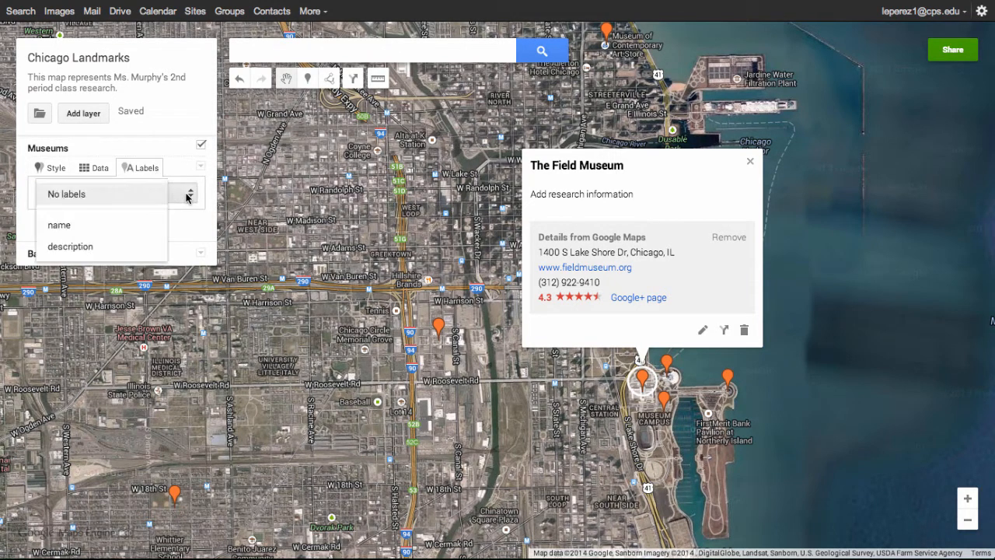
pyautogui.click(149, 223)
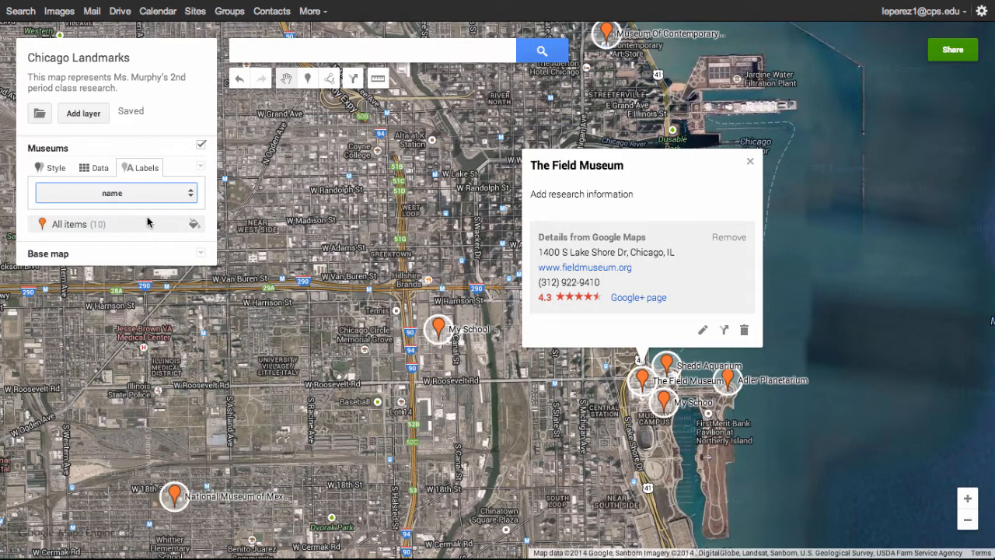
# Try description as the label of the Museums markers, and switch the labels back to name
pyautogui.click(178, 196)
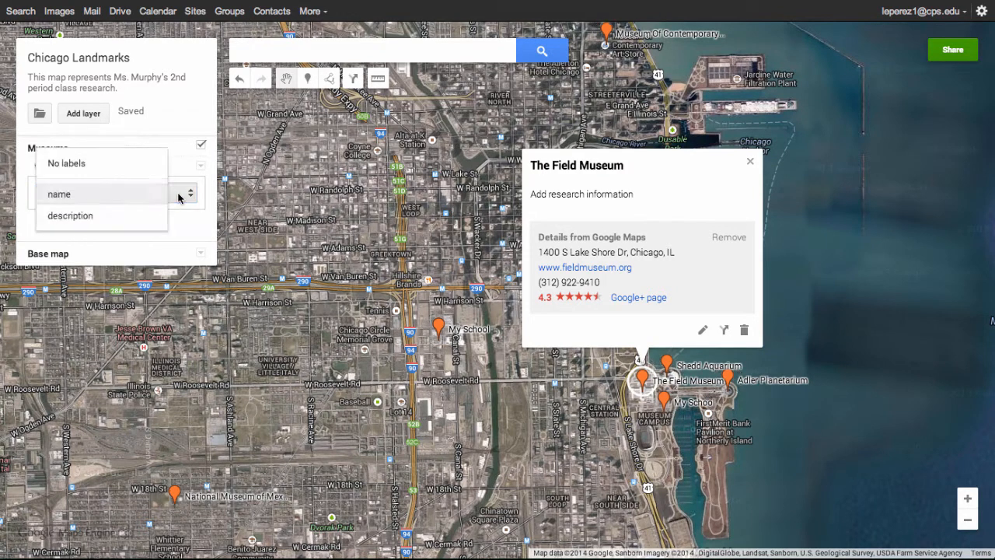
pyautogui.click(164, 214)
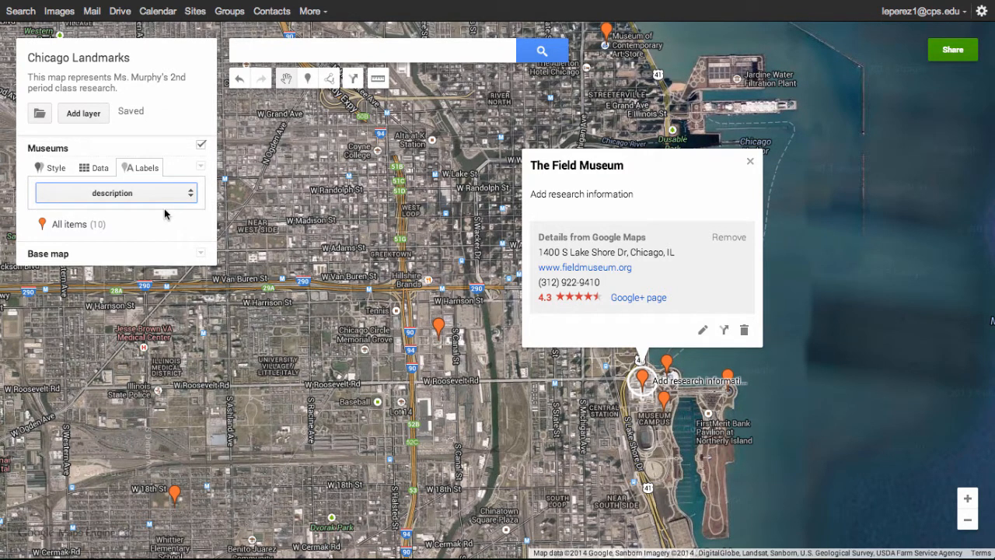
pyautogui.click(170, 196)
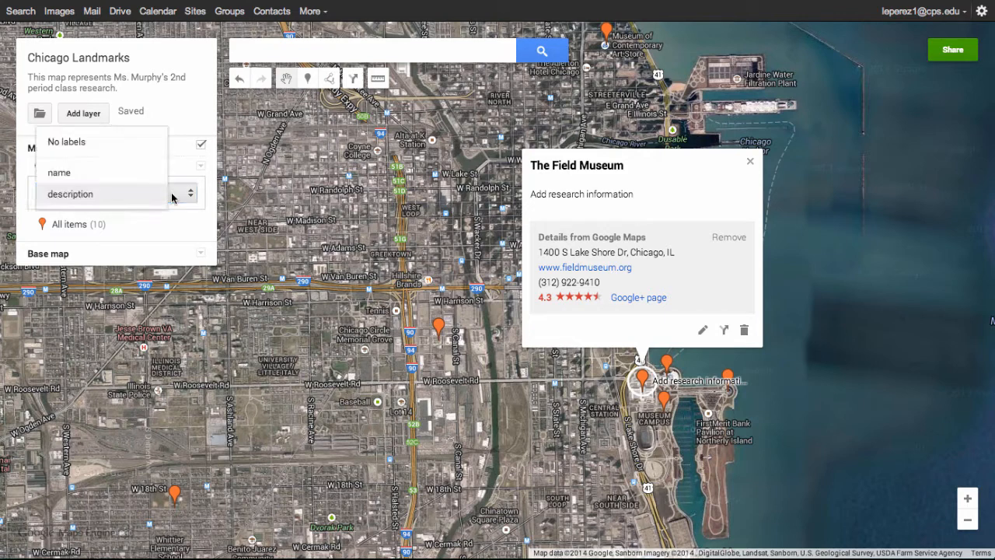
pyautogui.click(117, 178)
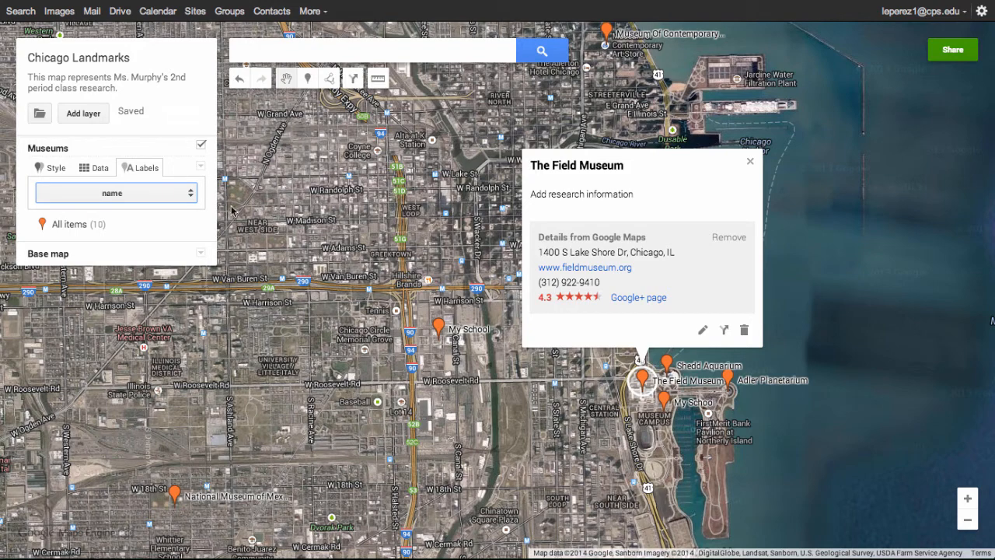
# Close The Field Museum's details and set the icon shape of all items in the Museums layer to a star
pyautogui.click(751, 164)
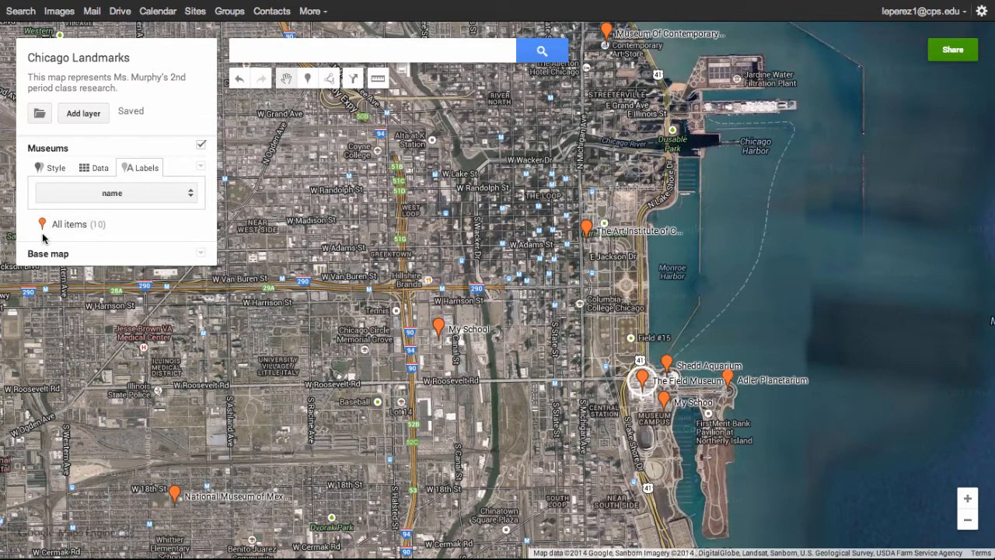
pyautogui.click(195, 227)
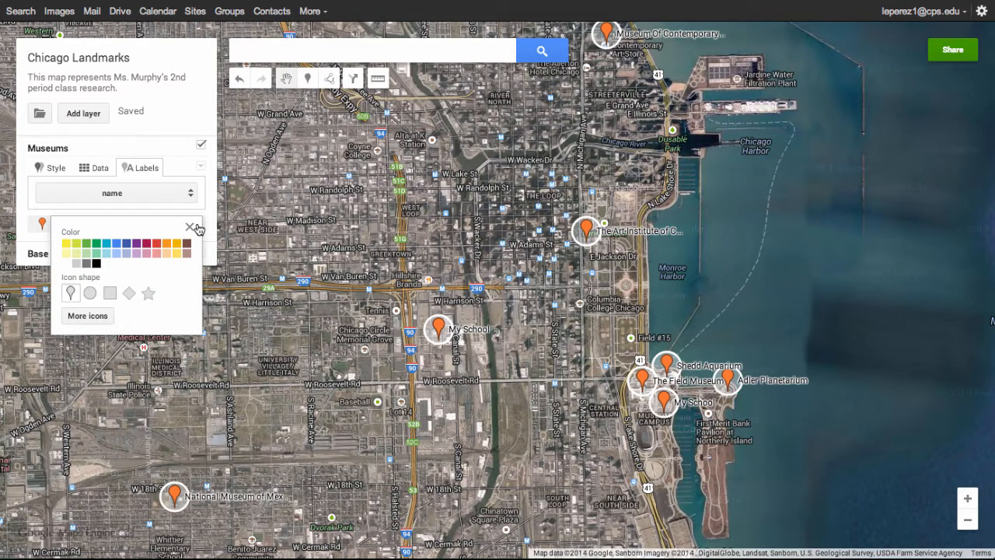
pyautogui.click(148, 293)
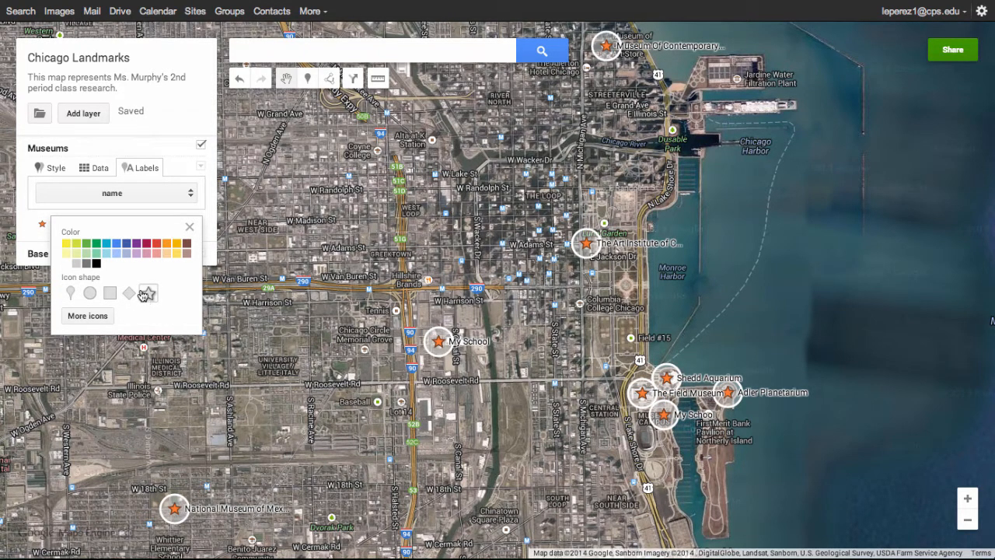
# Set the icon color of all items in the Museums layer to light green
pyautogui.click(95, 252)
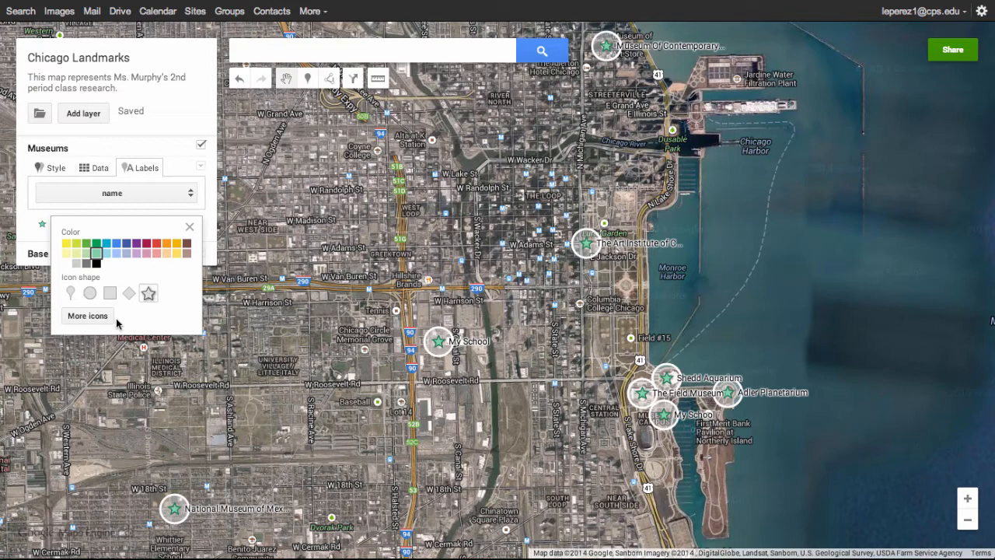
pyautogui.click(189, 227)
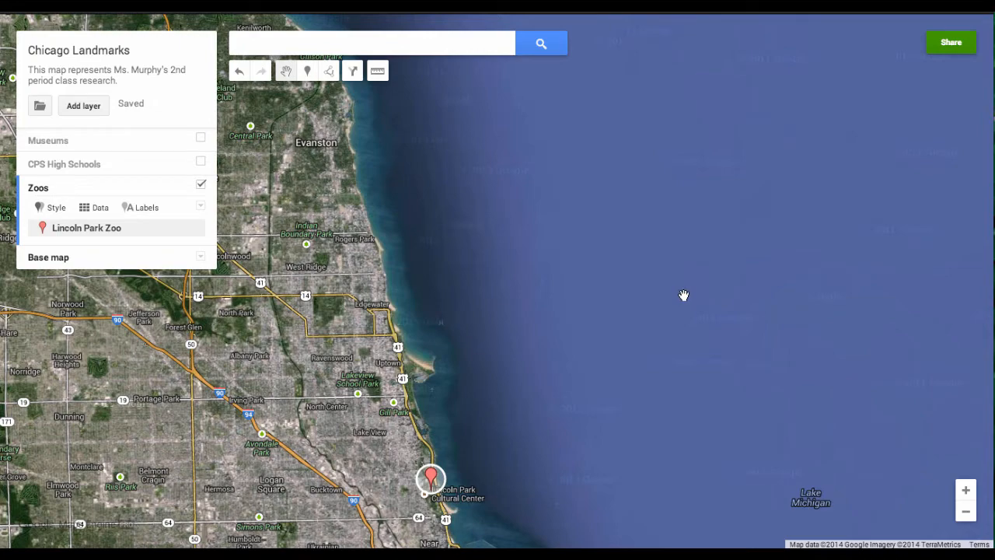
# Open the Lincoln Park Zoo marker for editing and copy the polar bear image's URL from the zoo website's ADOPT an Animal page
pyautogui.moveTo(684, 295); pyautogui.dragTo(687, 41)
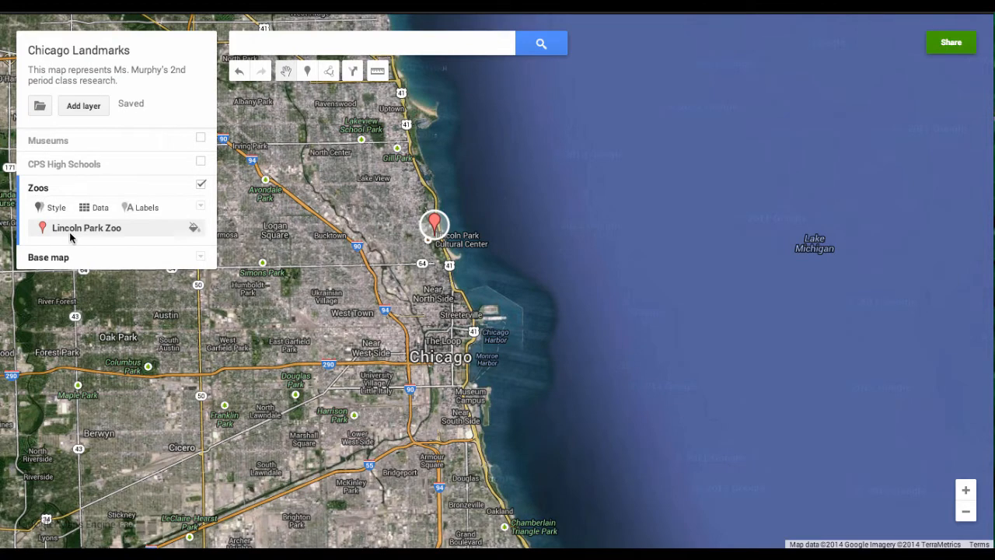
pyautogui.click(436, 231)
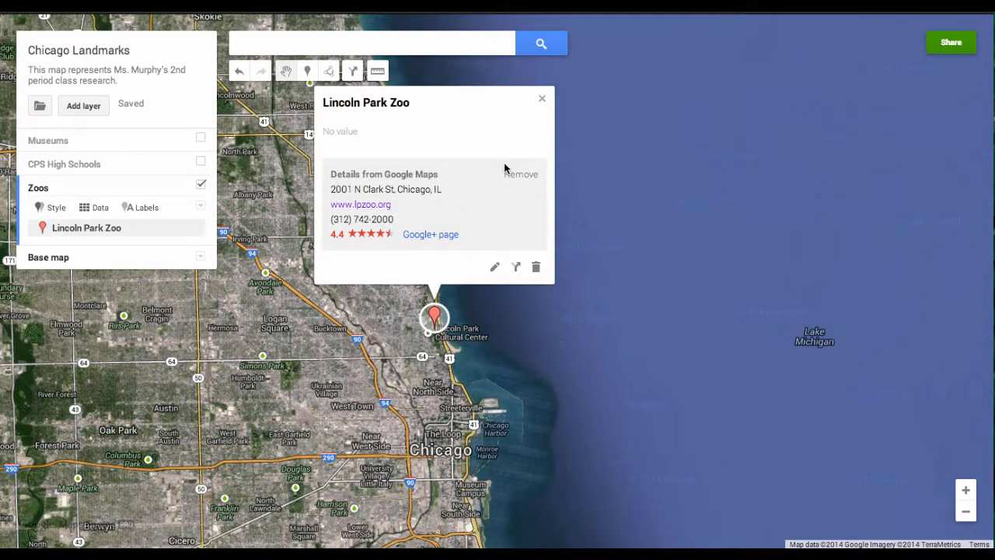
pyautogui.click(493, 268)
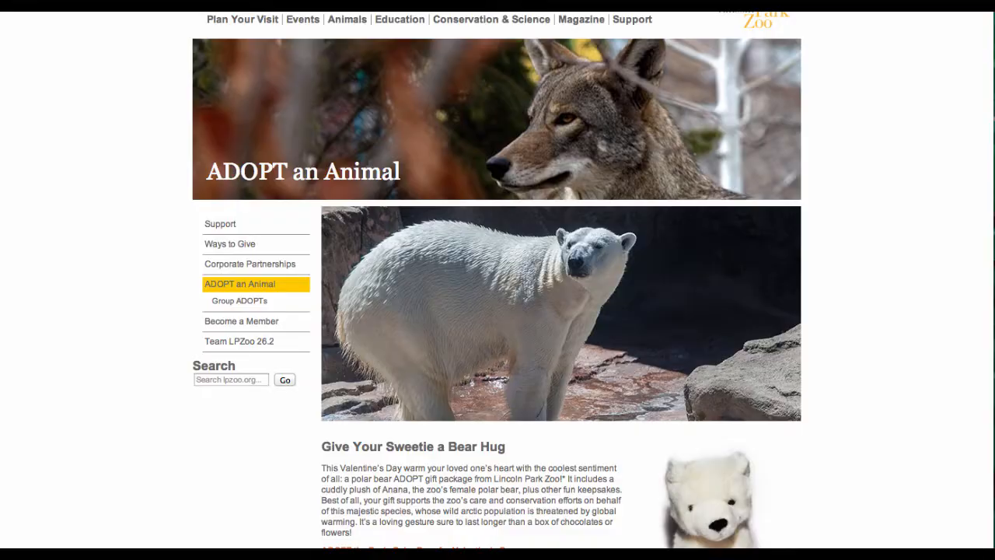
pyautogui.scroll(-5, 370, 269)
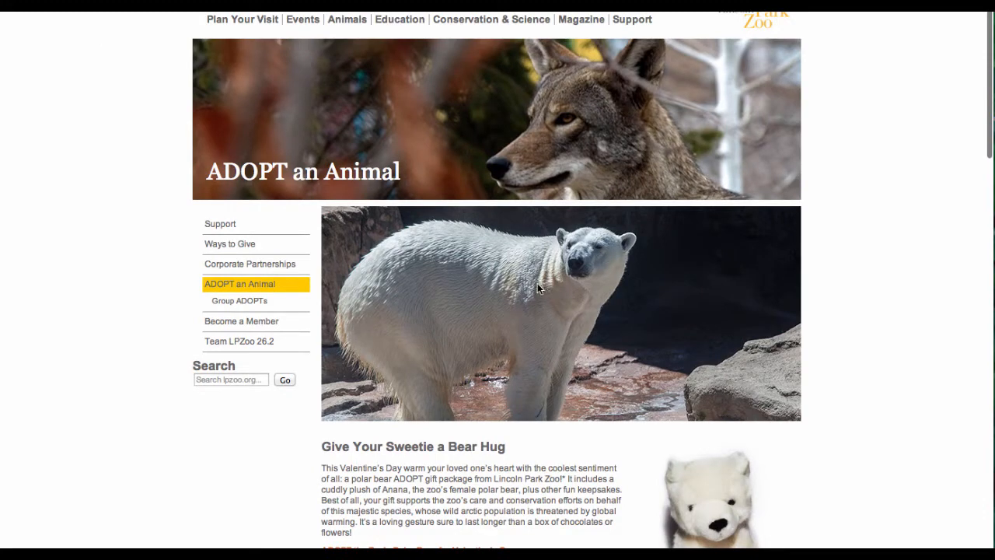
pyautogui.rightClick(495, 298)
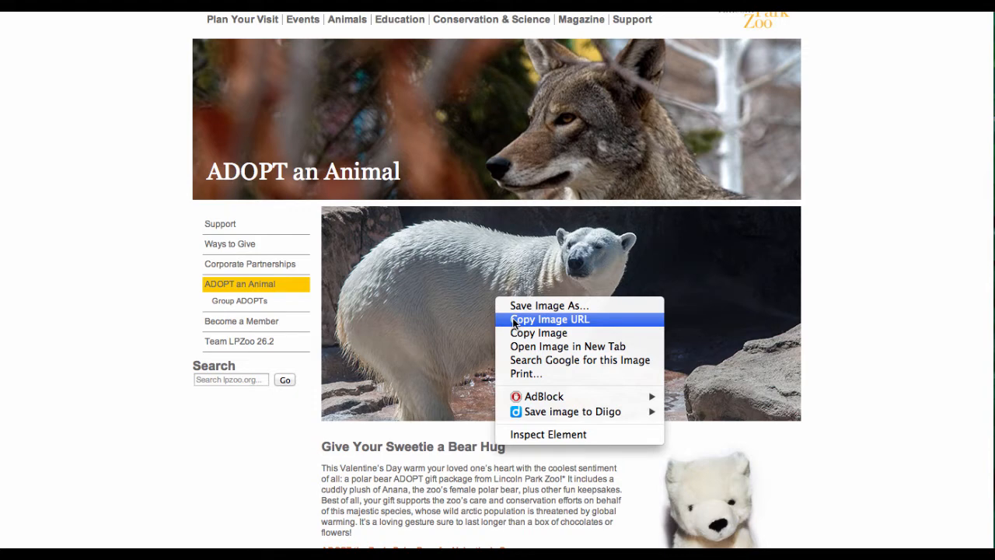
pyautogui.click(513, 320)
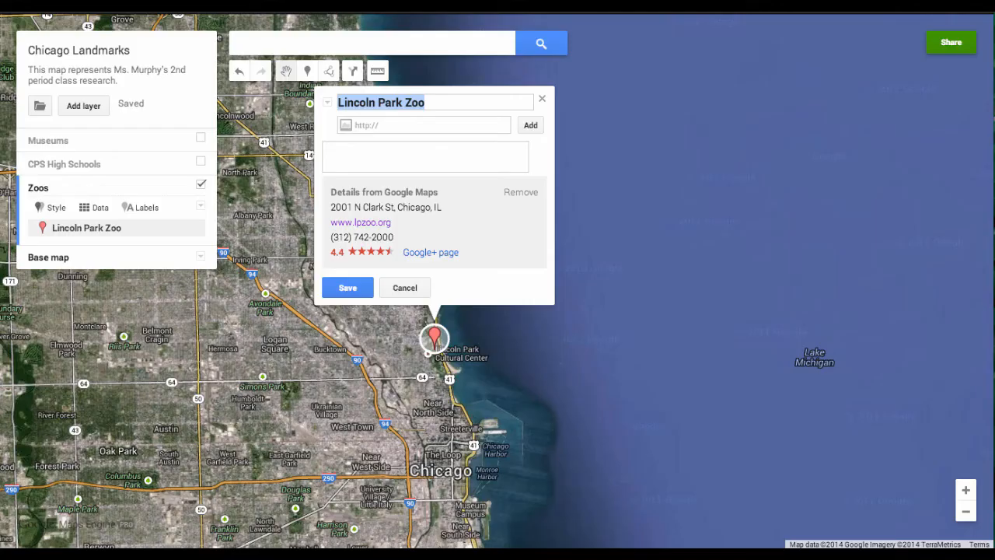
# Add the copied polar bear image URL to the Lincoln Park Zoo marker, save the changes and close its details
pyautogui.click(383, 126)
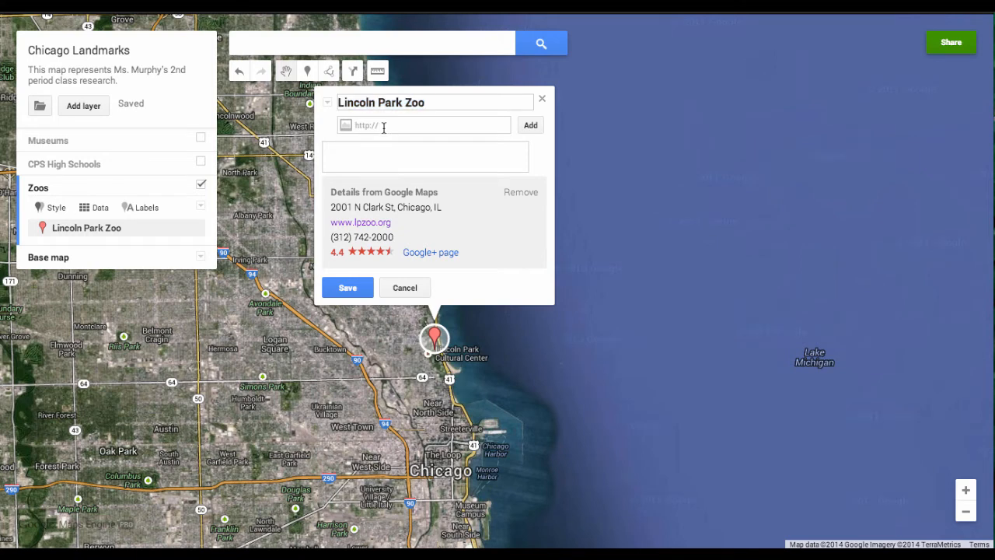
pyautogui.hotkey('ctrl', 'v')
pyautogui.click(530, 125)
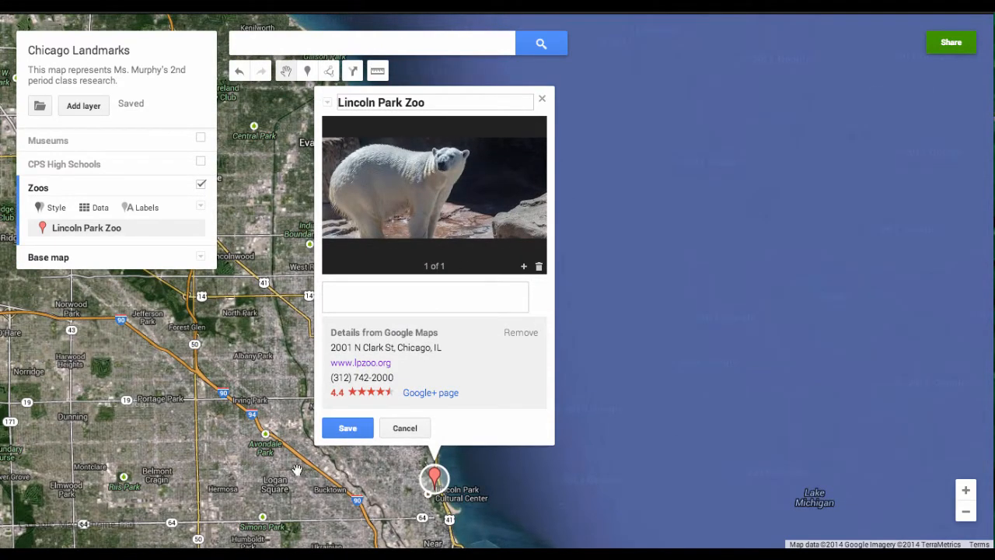
pyautogui.click(342, 433)
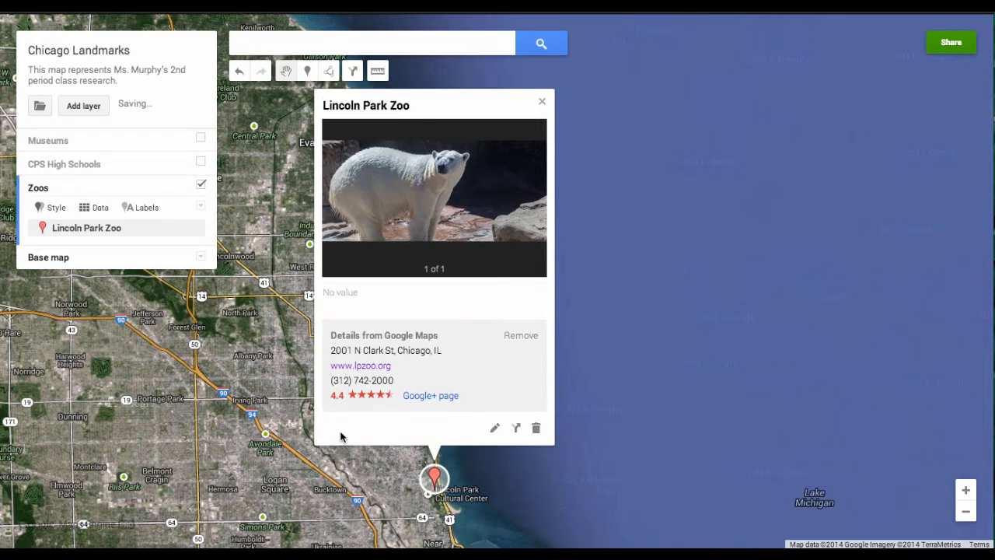
pyautogui.click(542, 102)
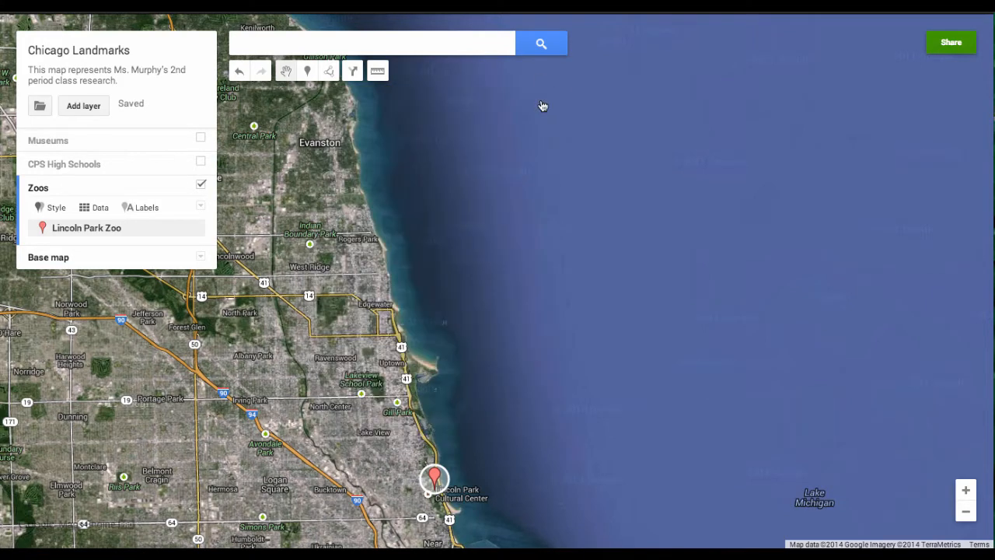
# Reopen the Lincoln Park Zoo marker to check its photo, and open its details for editing
pyautogui.moveTo(374, 315); pyautogui.dragTo(384, 181)
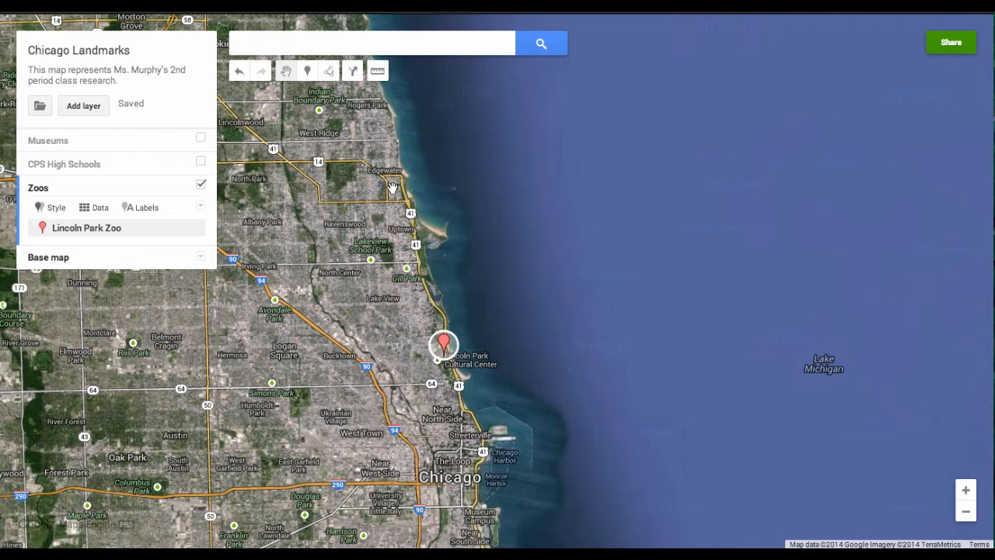
pyautogui.click(443, 345)
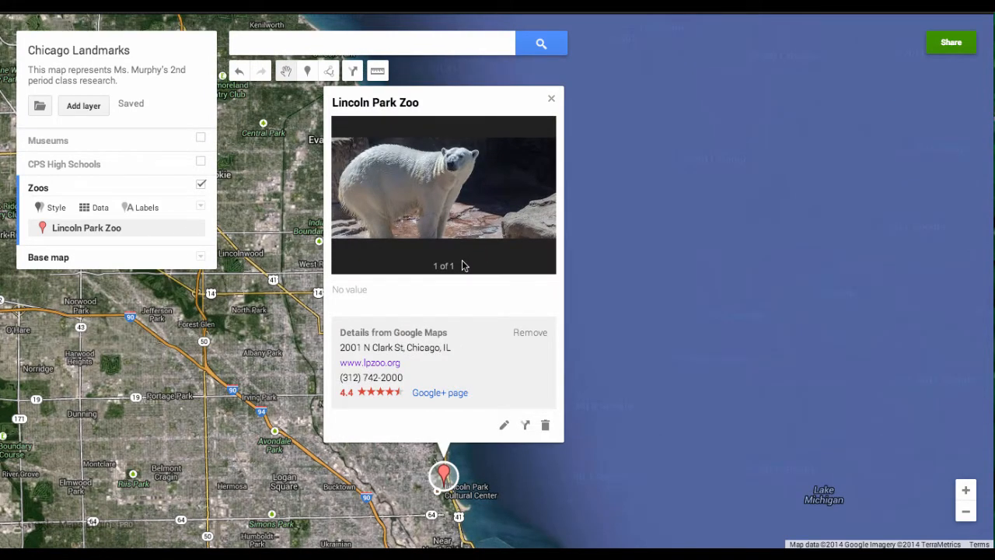
pyautogui.click(504, 426)
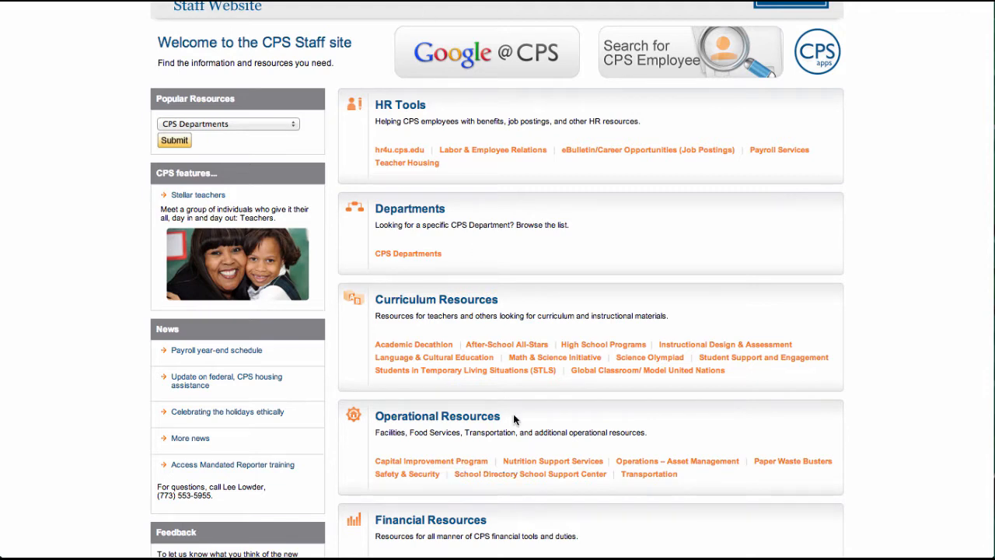
# Open the School Directory from the CPS Staff site, find schools in the High School category and export the results as a CSV file
pyautogui.click(488, 475)
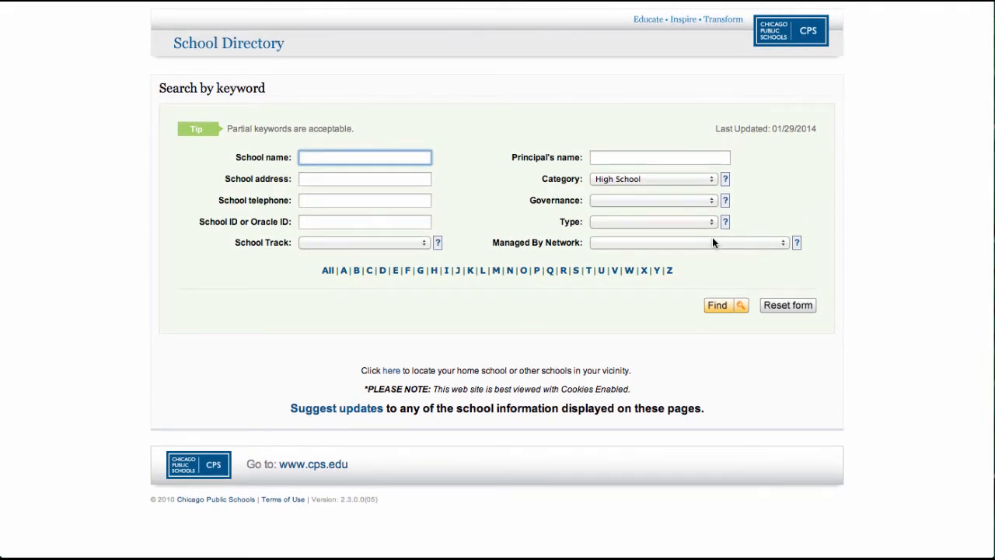
pyautogui.click(717, 305)
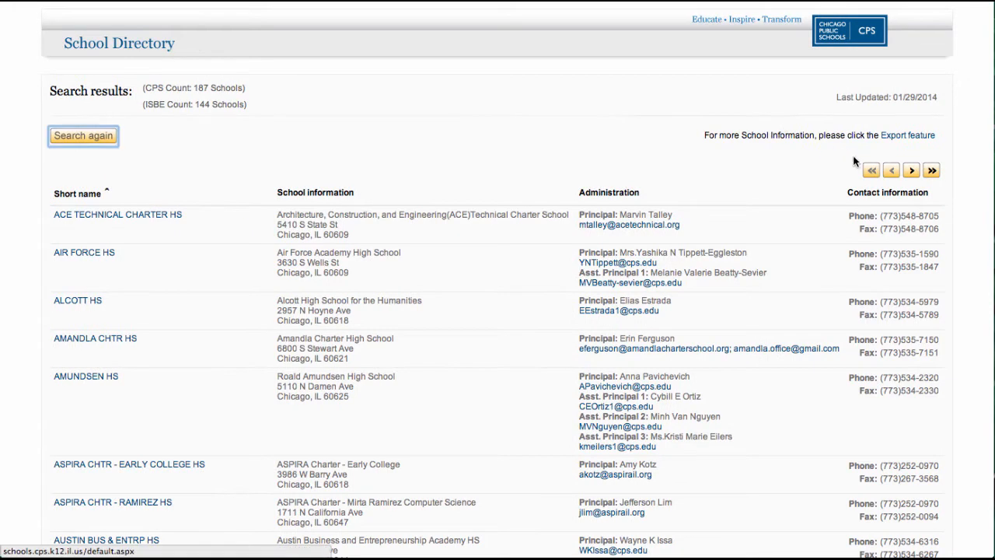
pyautogui.click(904, 138)
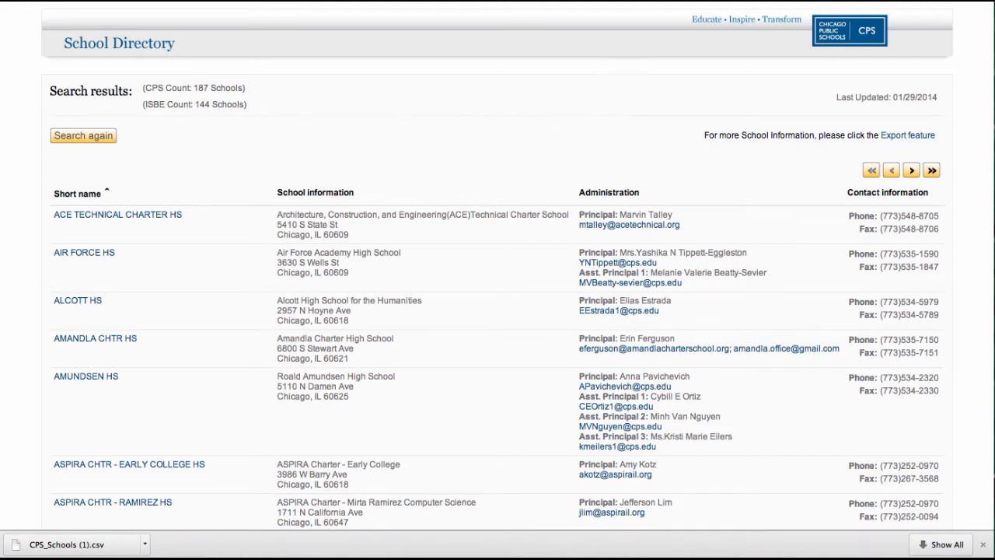
# Switch to Microsoft Excel and review the school names and addresses in the CPS_Schools.csv spreadsheet
pyautogui.moveTo(991, 319)
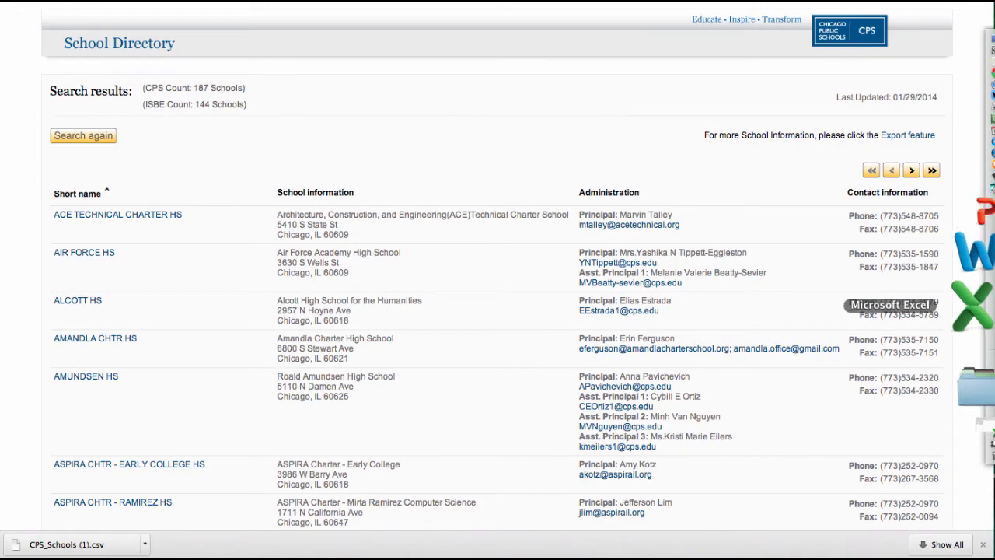
pyautogui.click(990, 319)
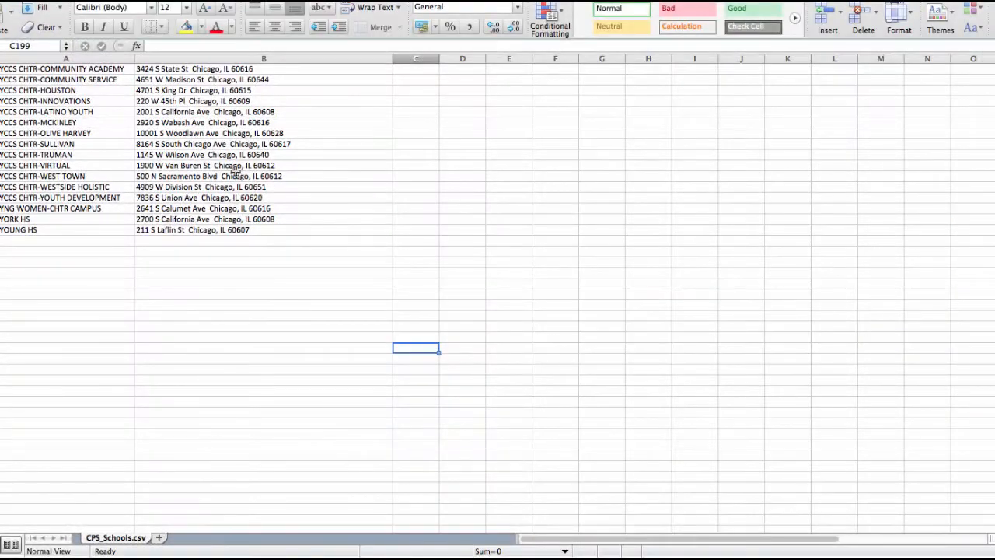
pyautogui.scroll(20, 69, 205)
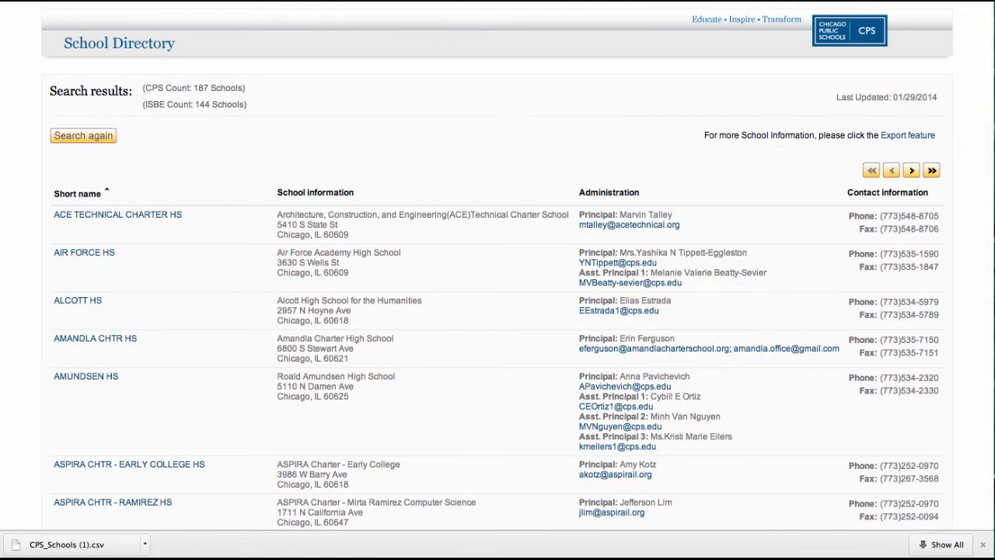
# Return to the Chicago Landmarks map and upload CPS_Schools.csv from the Desktop into the CPS High Schools layer
pyautogui.hotkey('ctrl', 'Tab')
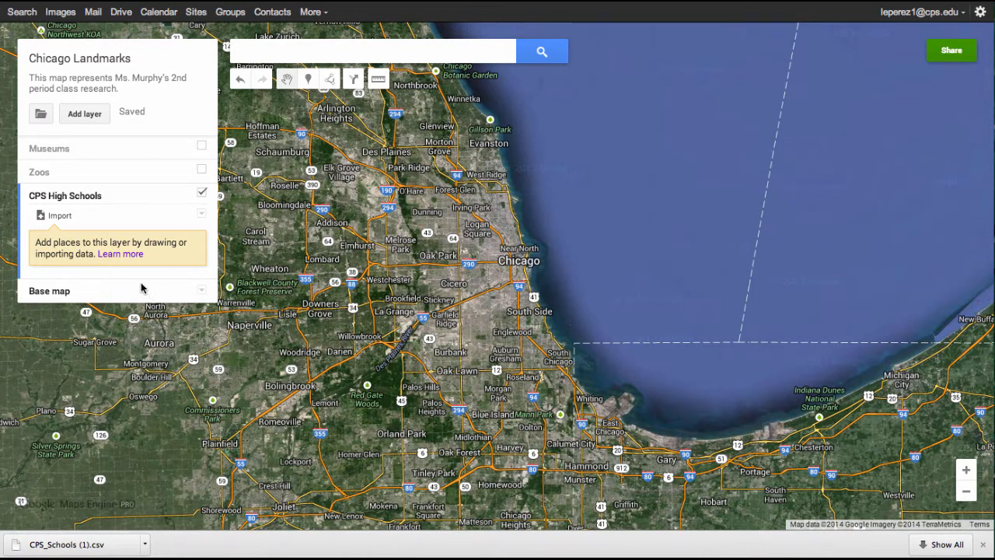
pyautogui.click(53, 222)
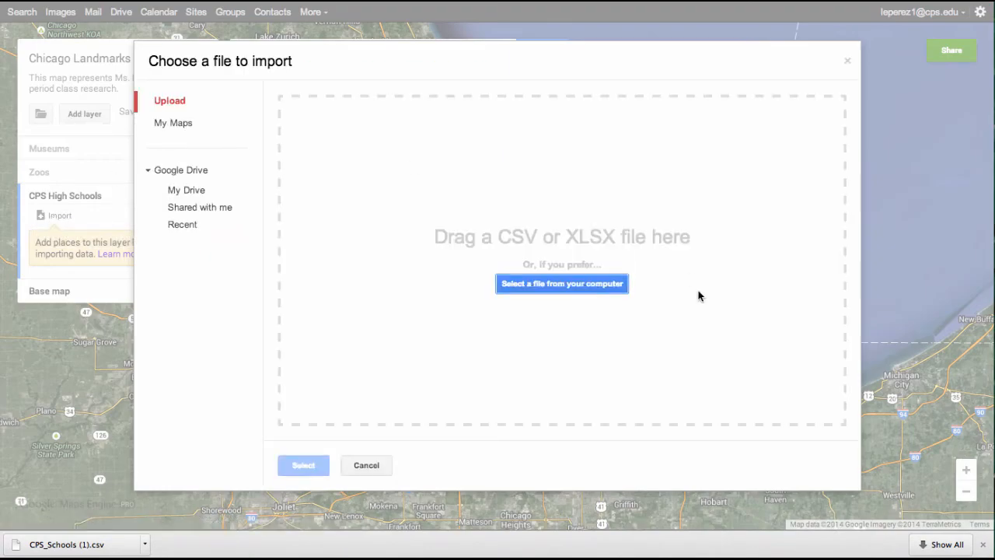
pyautogui.click(571, 291)
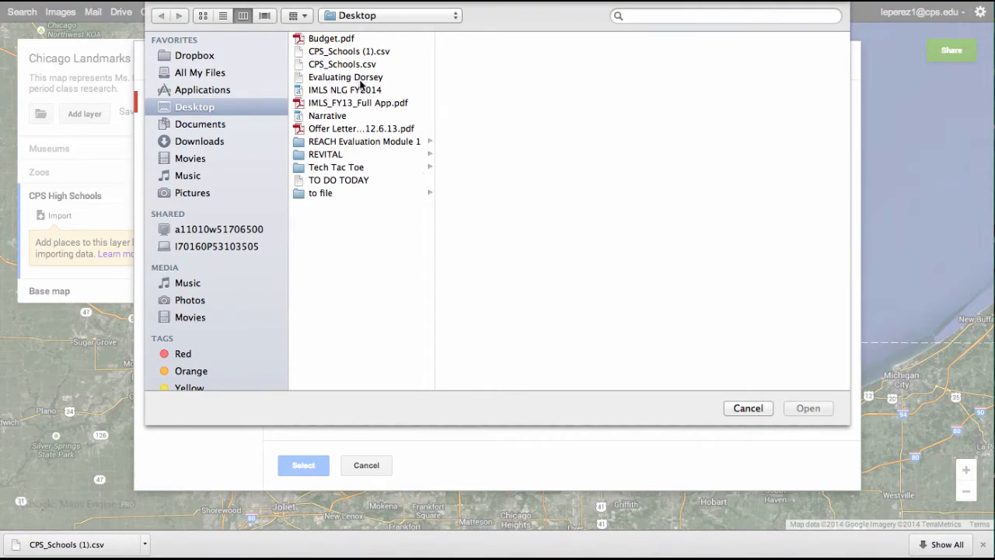
pyautogui.click(359, 66)
pyautogui.click(814, 405)
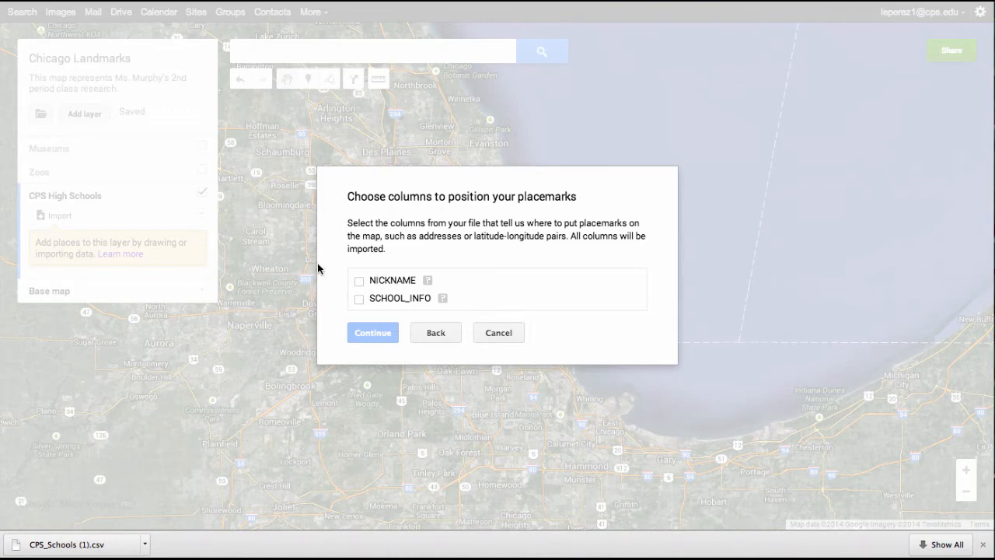
# Position the imported placemarks by SCHOOL_INFO, title them by NICKNAME, finish the import and dismiss the downloads bar
pyautogui.click(359, 300)
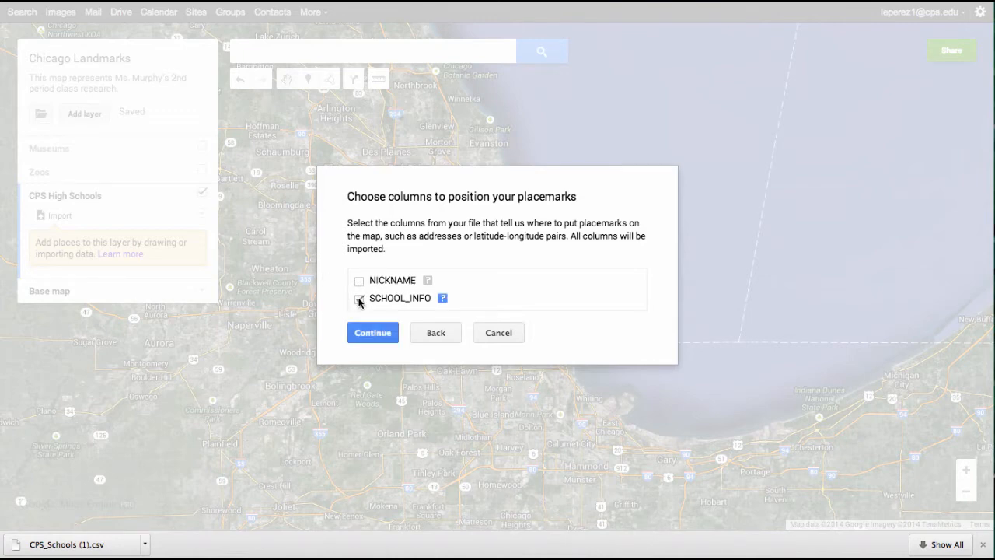
pyautogui.click(364, 338)
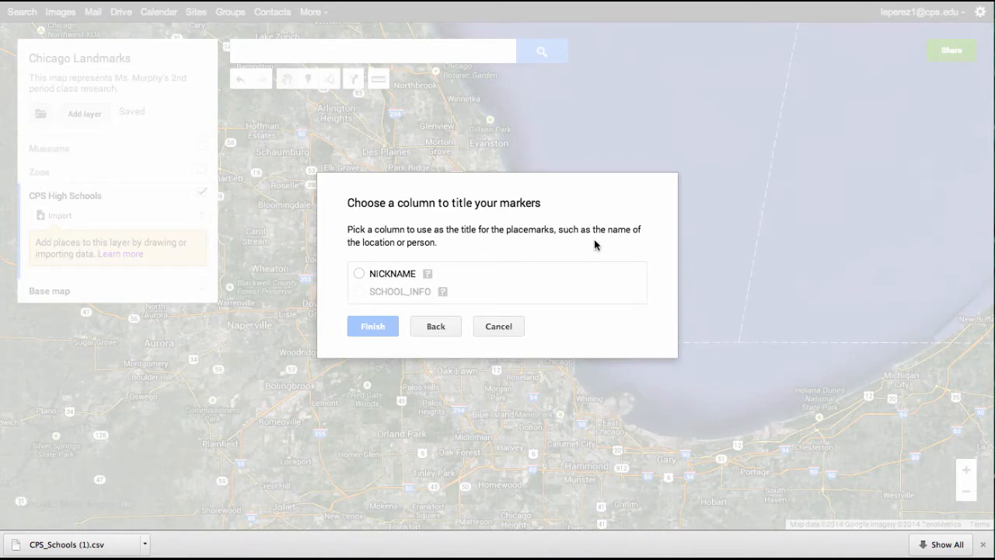
pyautogui.click(359, 274)
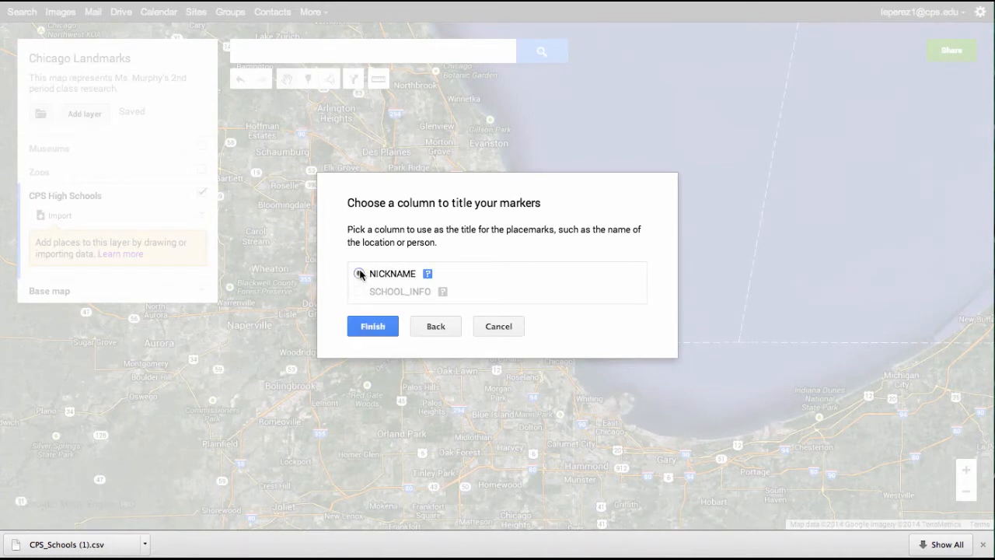
pyautogui.click(358, 328)
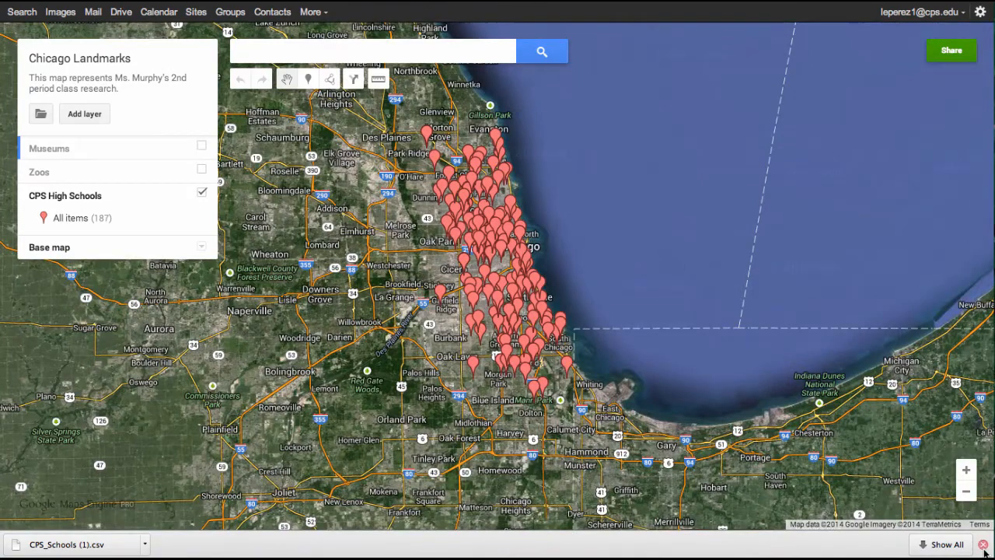
pyautogui.click(983, 544)
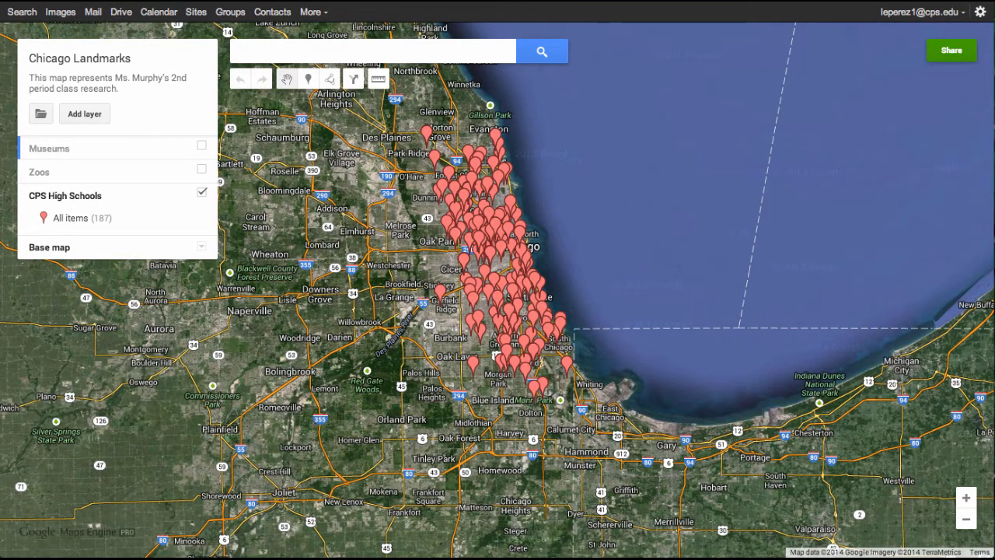
# Set the icon color of all items in the CPS High Schools layer to light blue
pyautogui.click(968, 499)
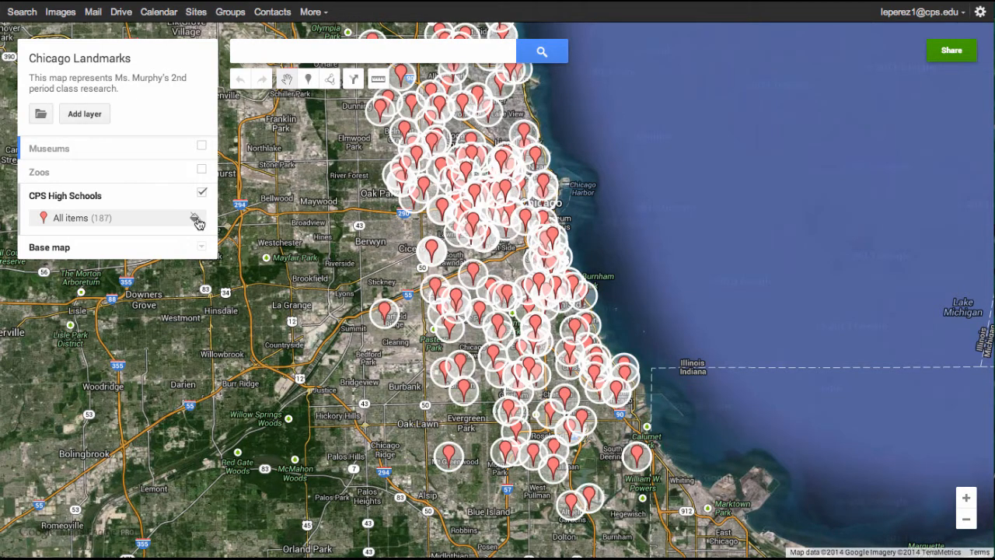
pyautogui.click(196, 221)
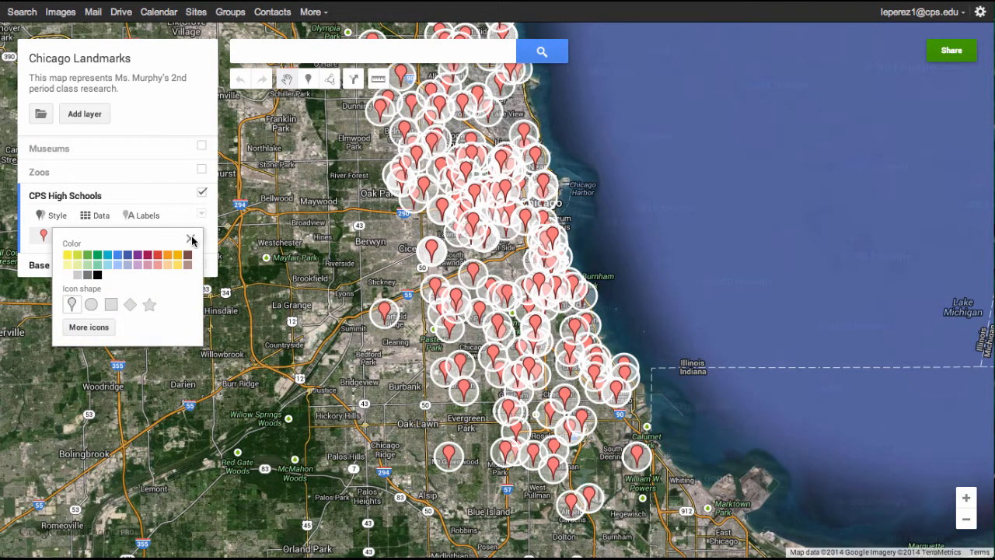
pyautogui.click(106, 267)
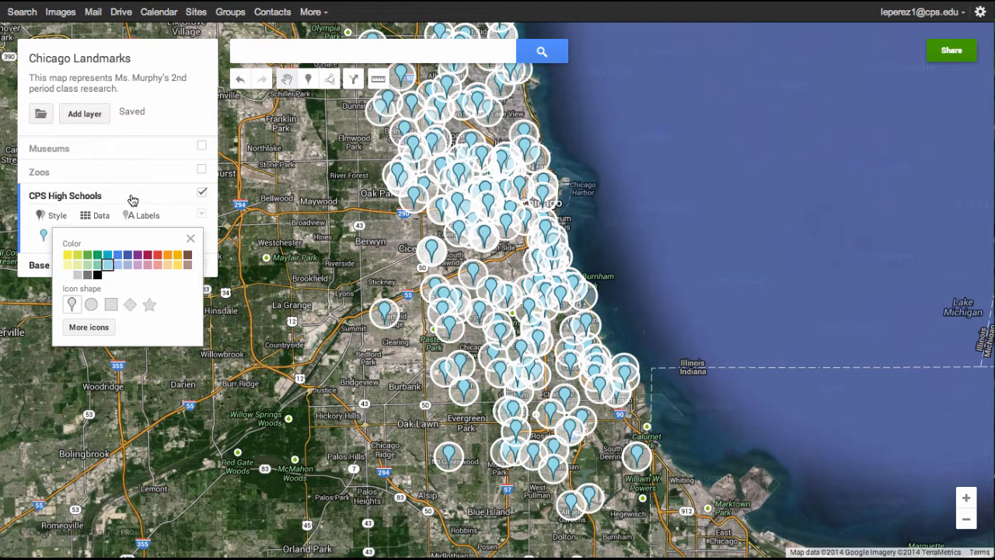
# Review the CPS High Schools layer's style options and open its data table
pyautogui.click(59, 217)
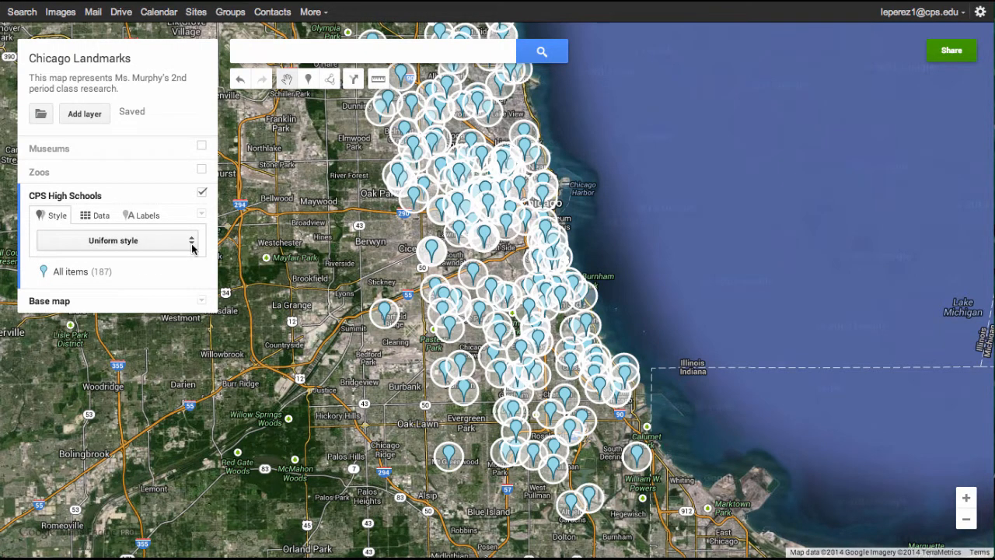
pyautogui.click(102, 219)
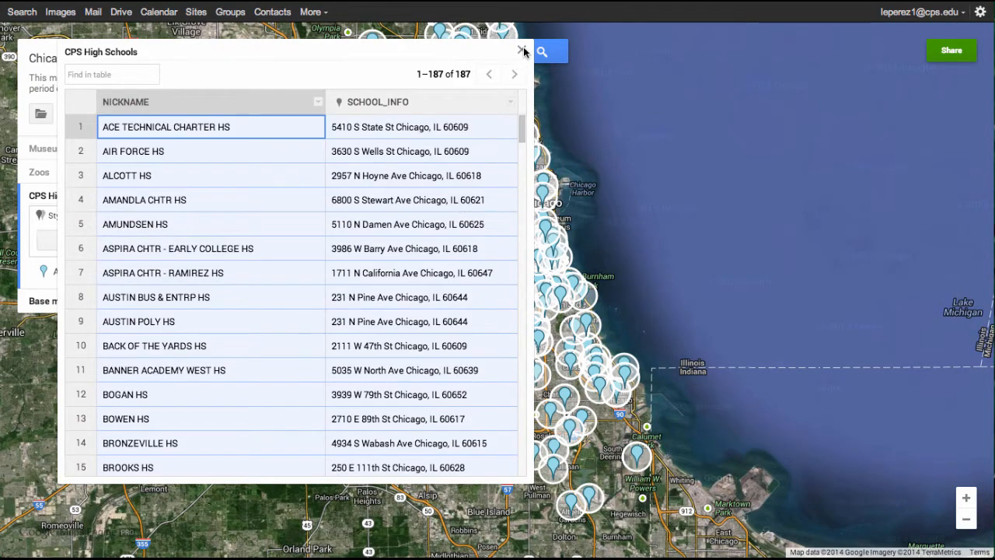
# Close the data table and label the CPS High Schools placemarks by NICKNAME, checking how the labels look on the map
pyautogui.click(522, 50)
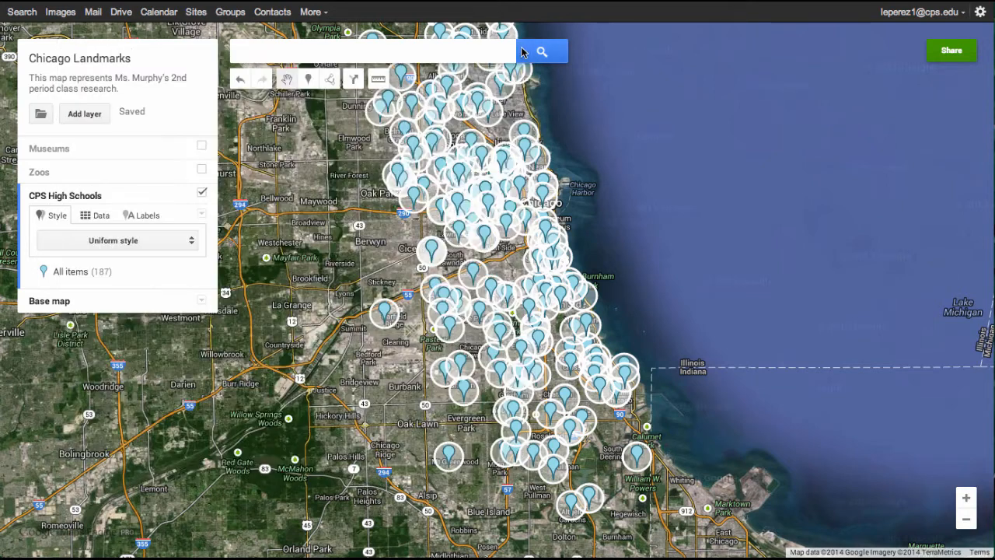
pyautogui.click(153, 220)
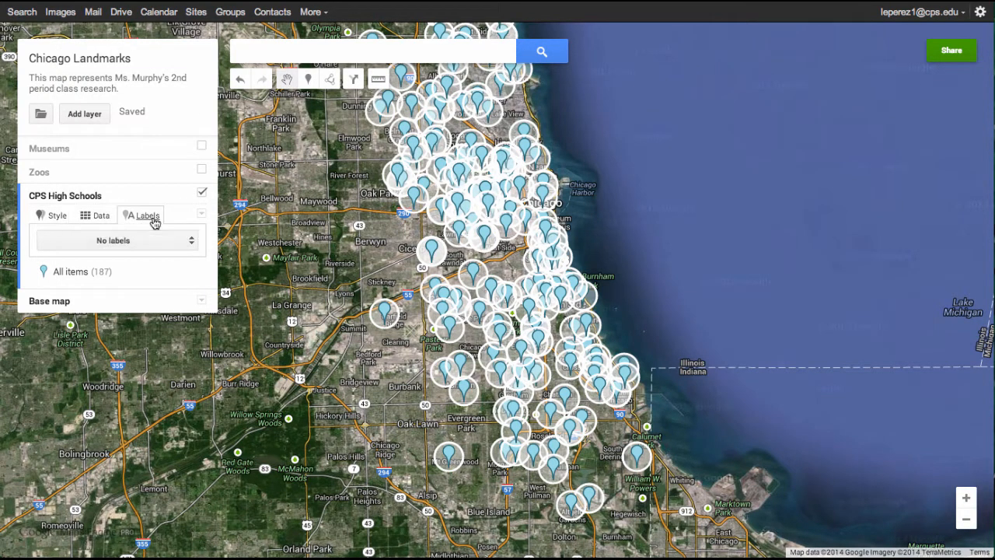
pyautogui.click(195, 243)
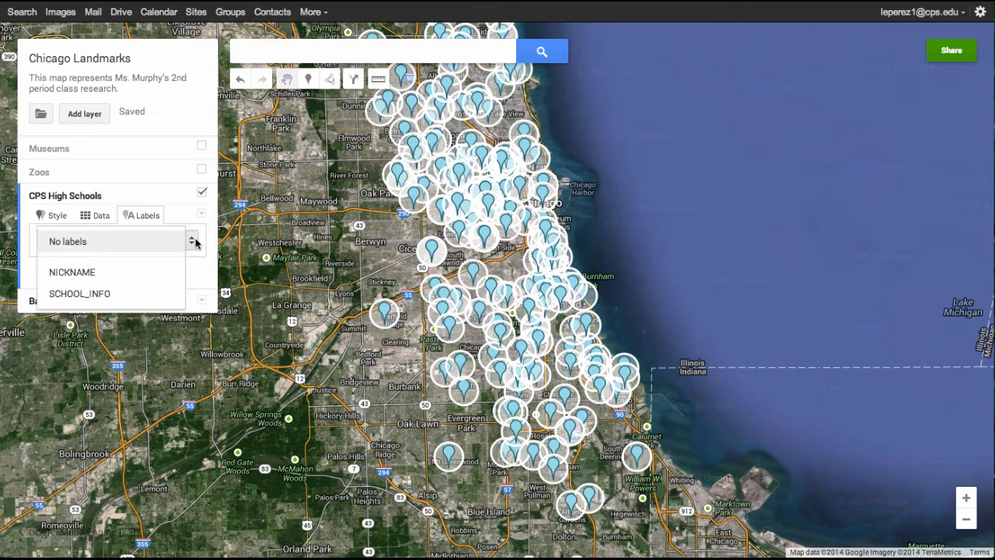
pyautogui.click(155, 274)
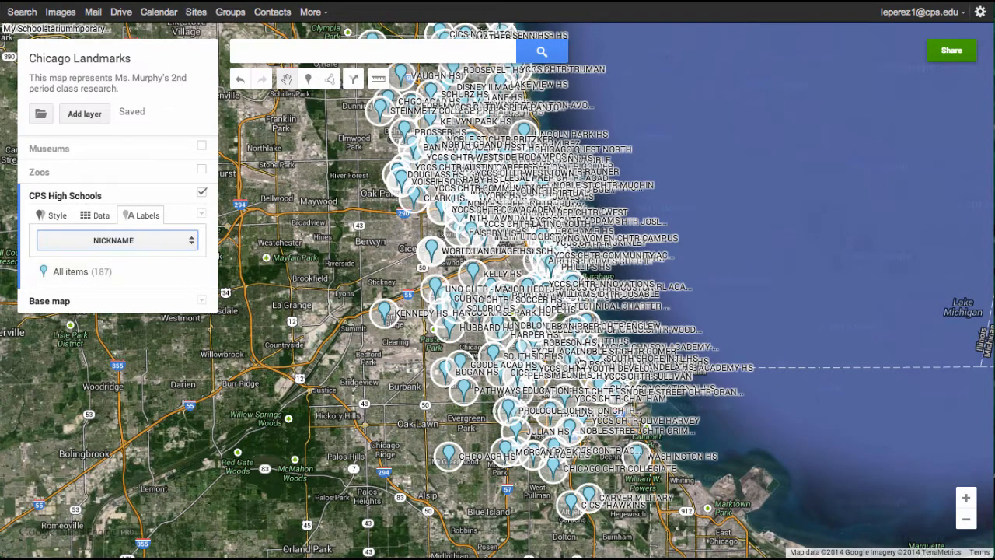
pyautogui.click(965, 499)
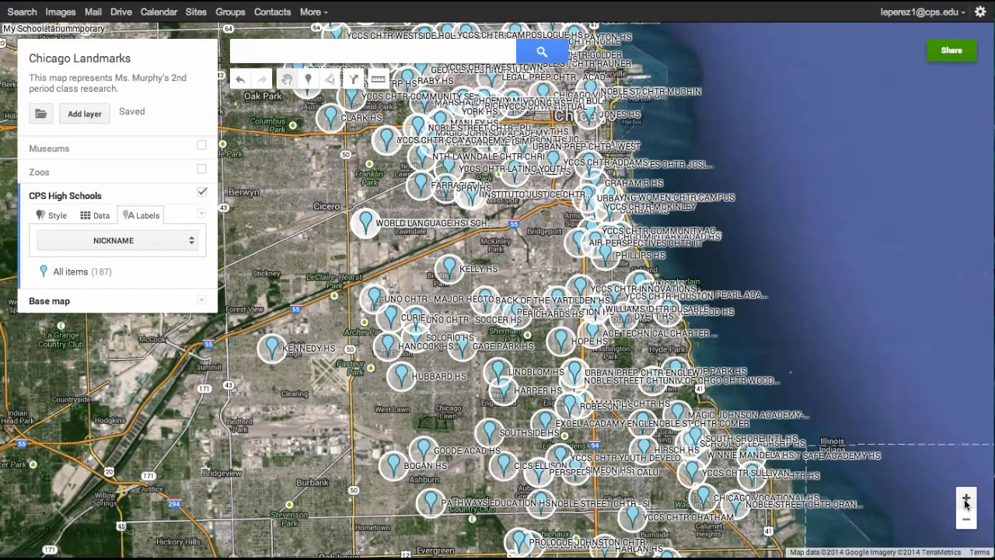
pyautogui.click(966, 521)
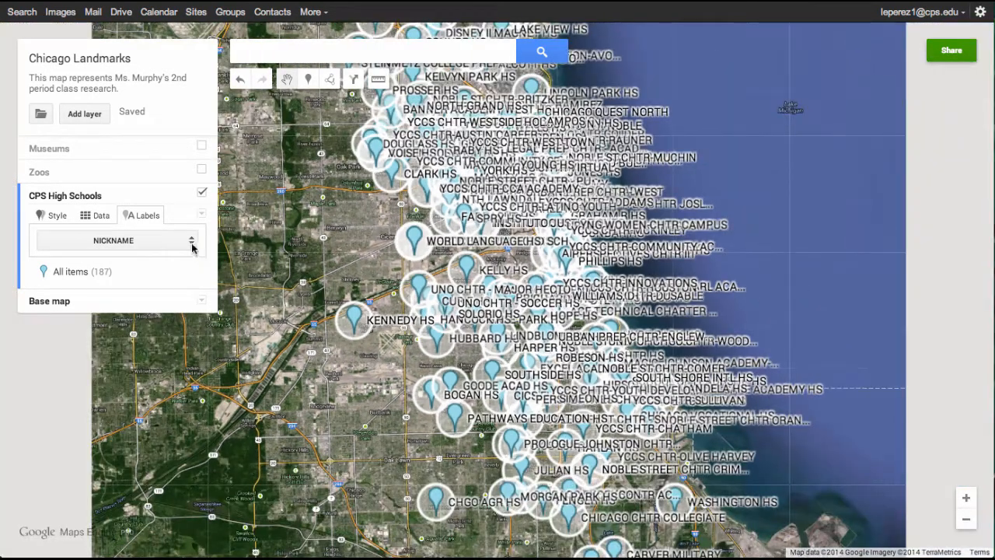
# Set the CPS High Schools layer back to No labels
pyautogui.click(192, 247)
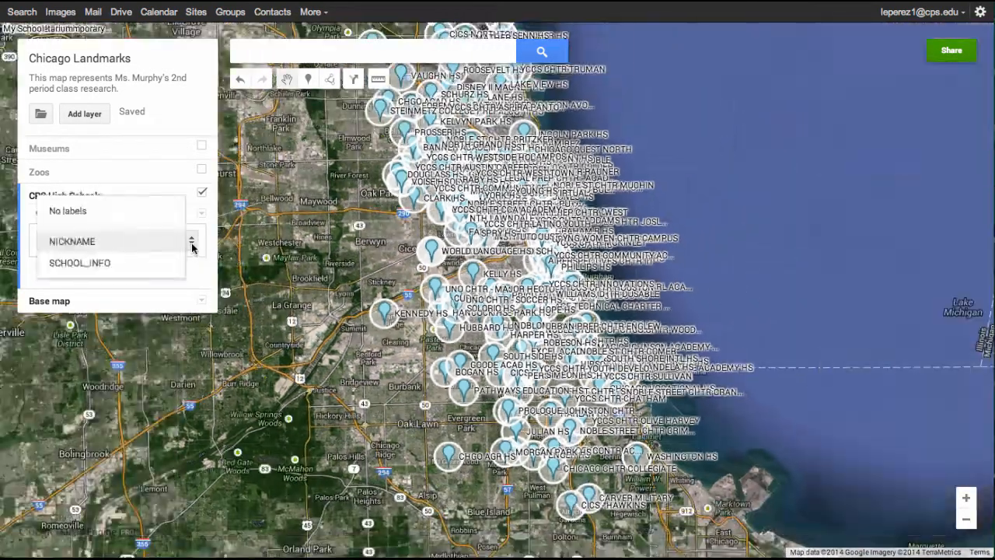
pyautogui.click(191, 242)
pyautogui.click(193, 246)
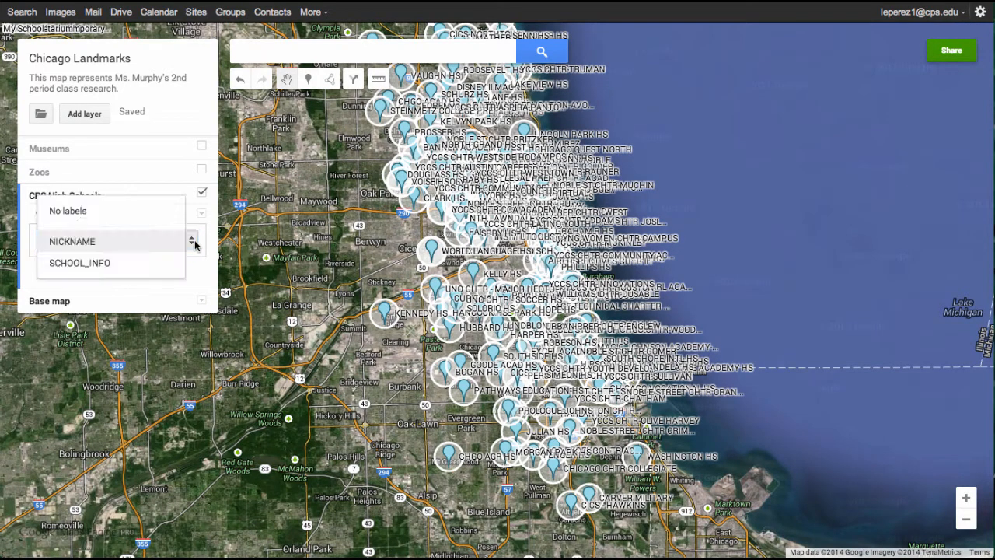
pyautogui.click(151, 213)
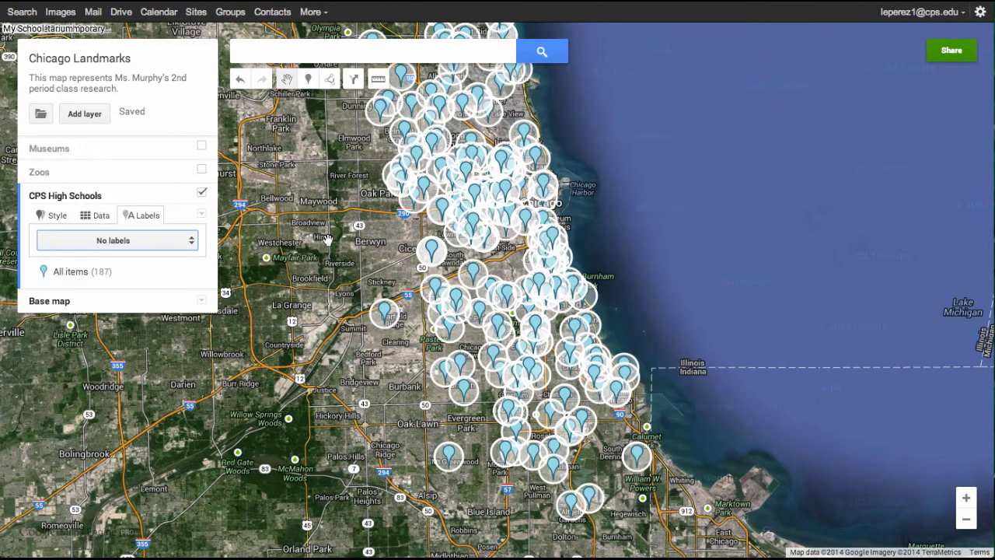
# View the KENNEDY HS placemark and its editable fields, then save it without edits and close its info window
pyautogui.click(385, 314)
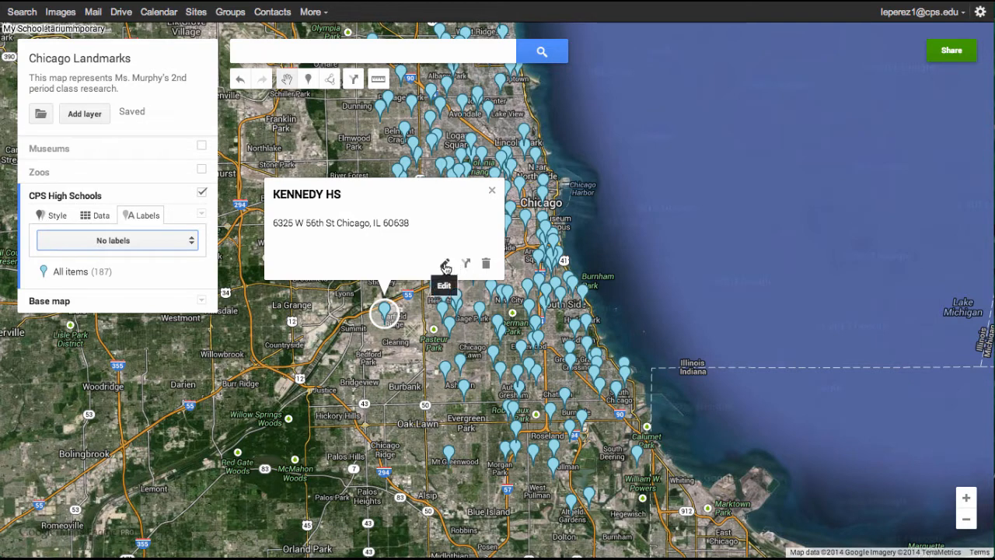
pyautogui.click(446, 265)
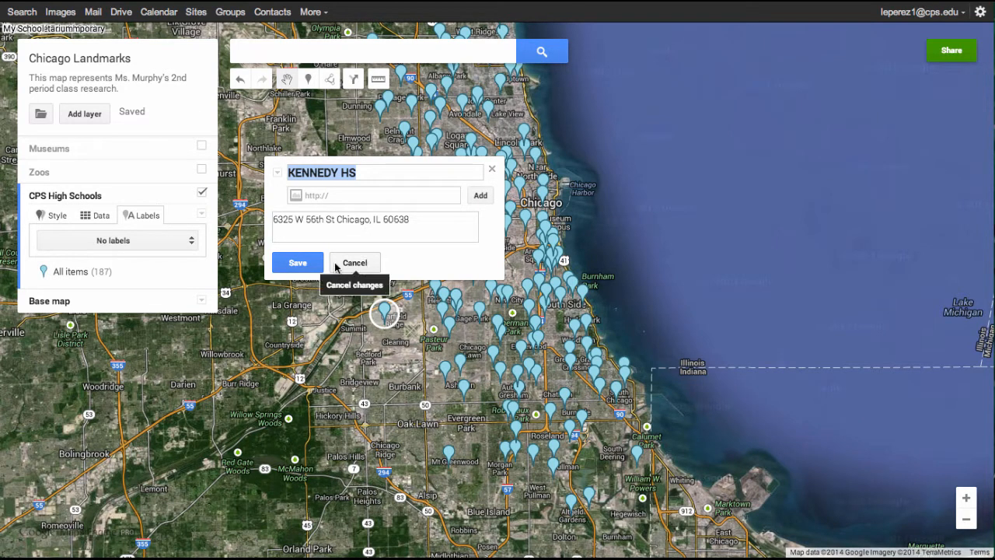
pyautogui.click(298, 263)
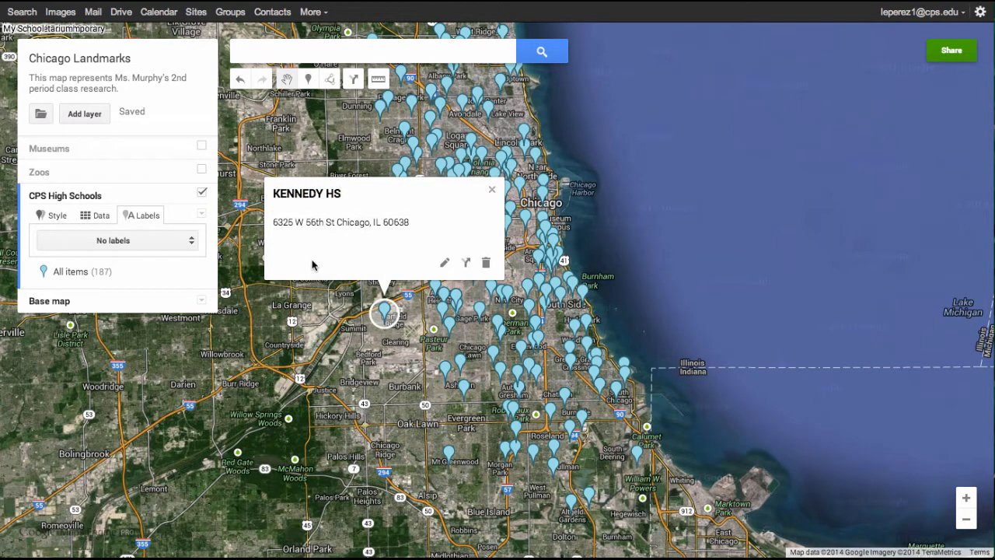
pyautogui.click(492, 190)
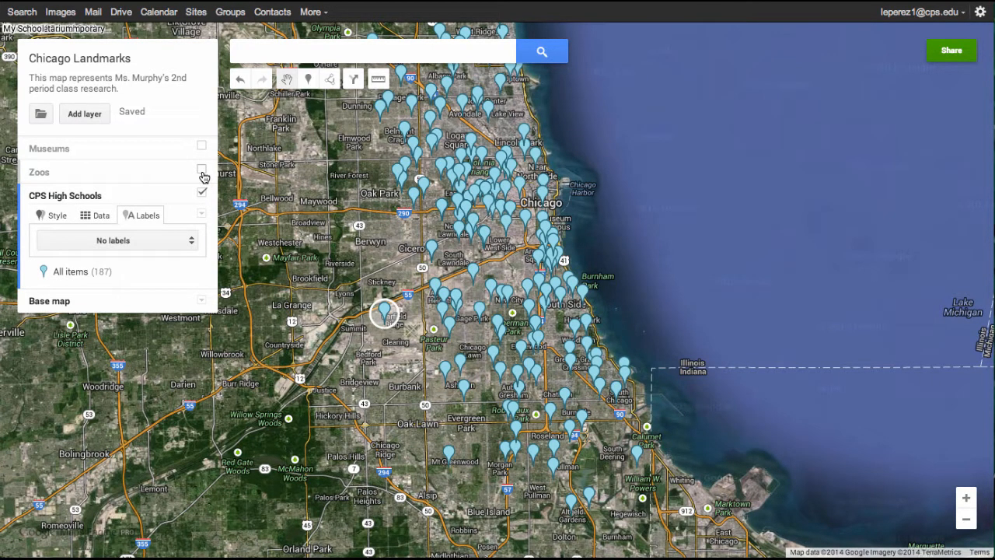
# Make the Zoos and Museums layers visible alongside the CPS High Schools layer
pyautogui.click(968, 500)
pyautogui.click(968, 500)
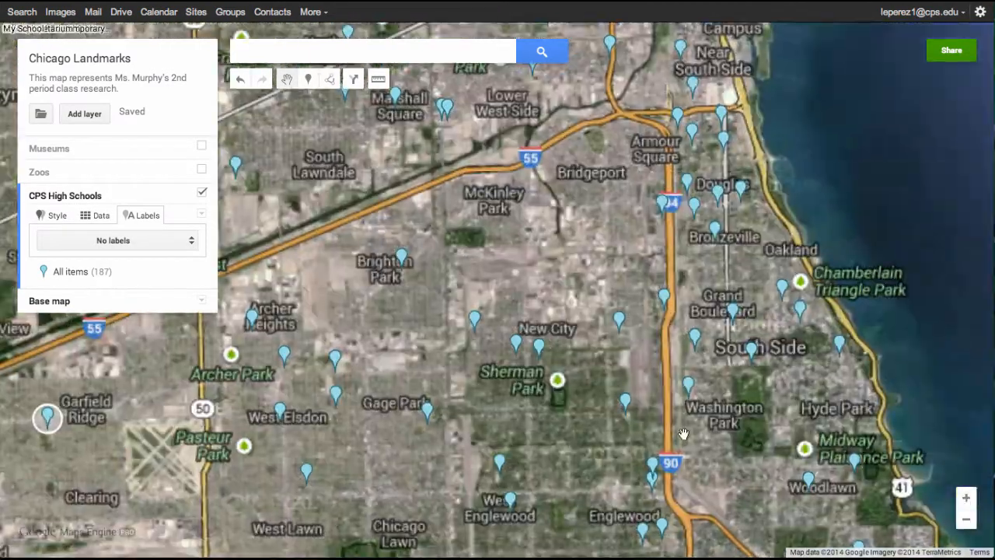
pyautogui.moveTo(649, 353); pyautogui.dragTo(571, 494)
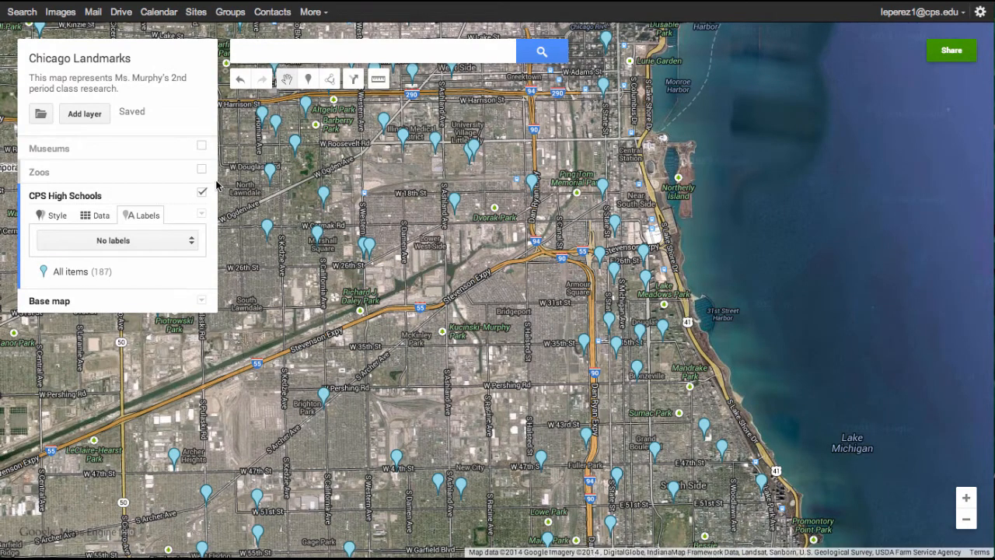
pyautogui.moveTo(408, 278); pyautogui.dragTo(409, 412)
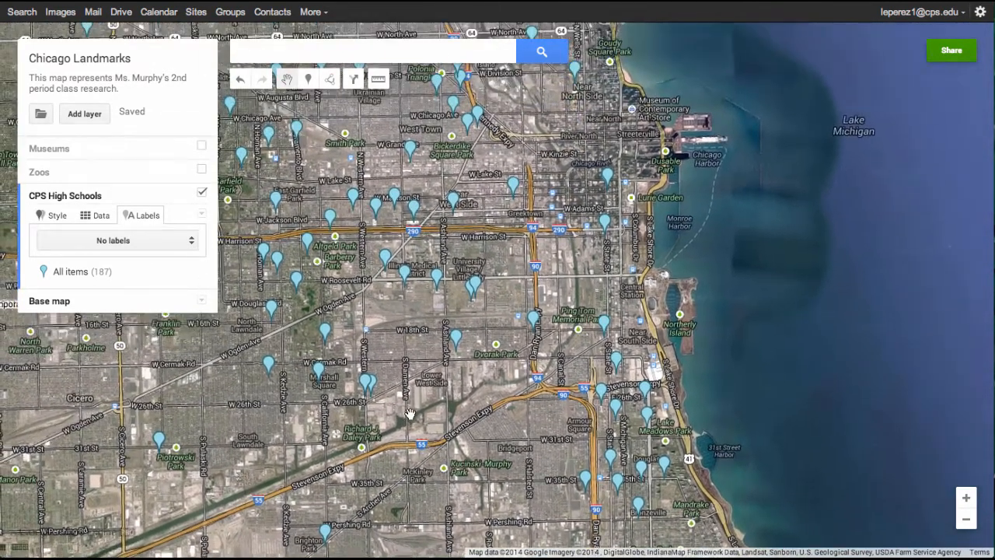
pyautogui.click(202, 170)
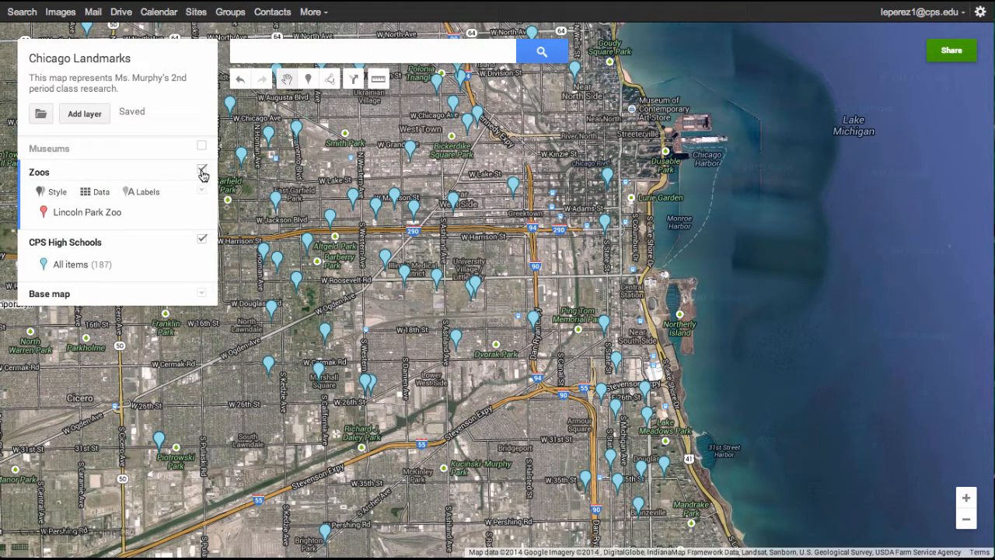
pyautogui.click(199, 146)
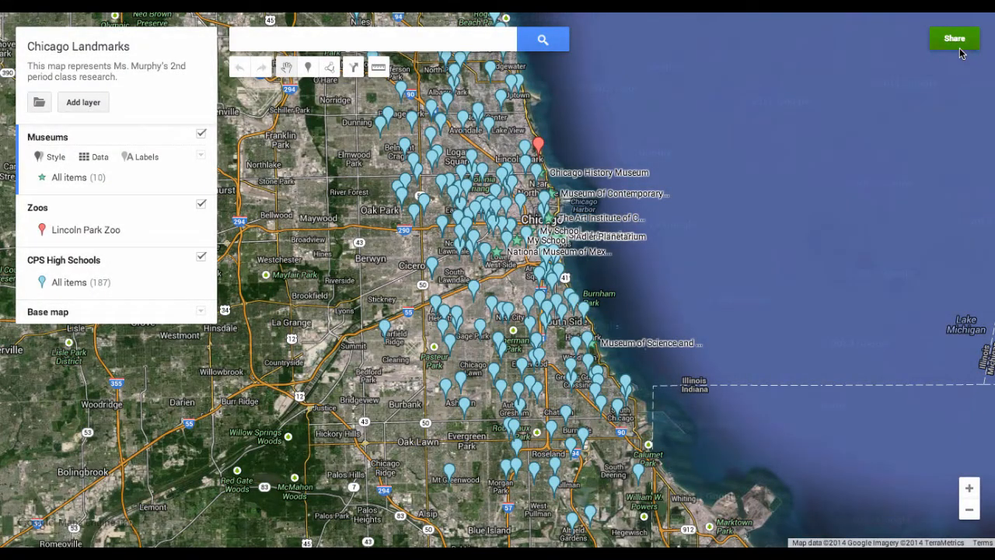
# Review the map's sharing settings and visibility options, then close them without changing access
pyautogui.click(956, 43)
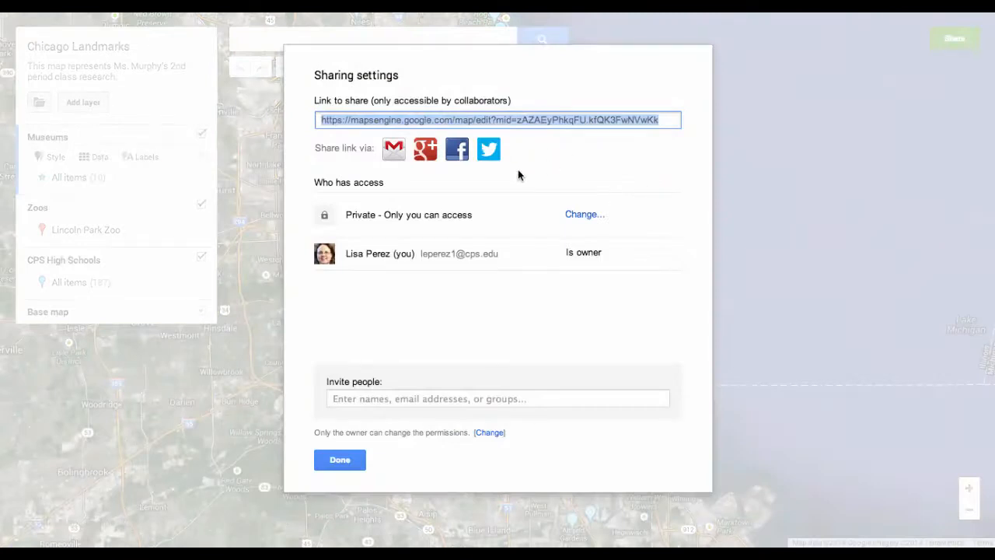
pyautogui.click(584, 216)
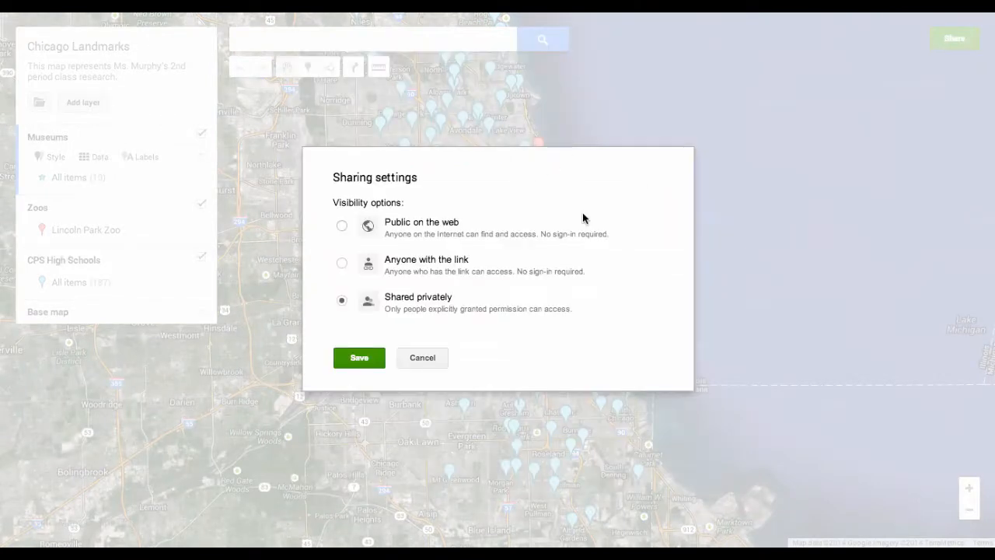
pyautogui.click(429, 356)
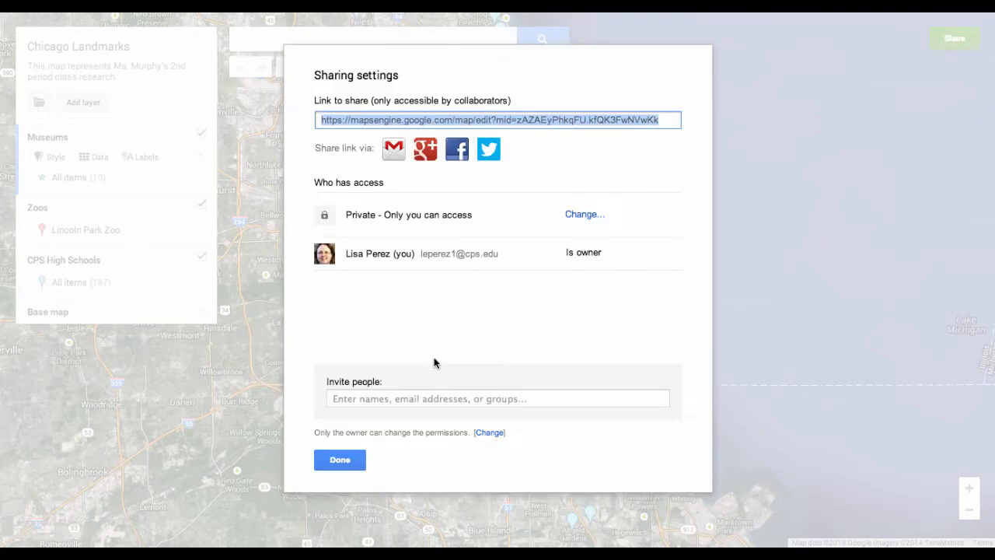
pyautogui.click(342, 461)
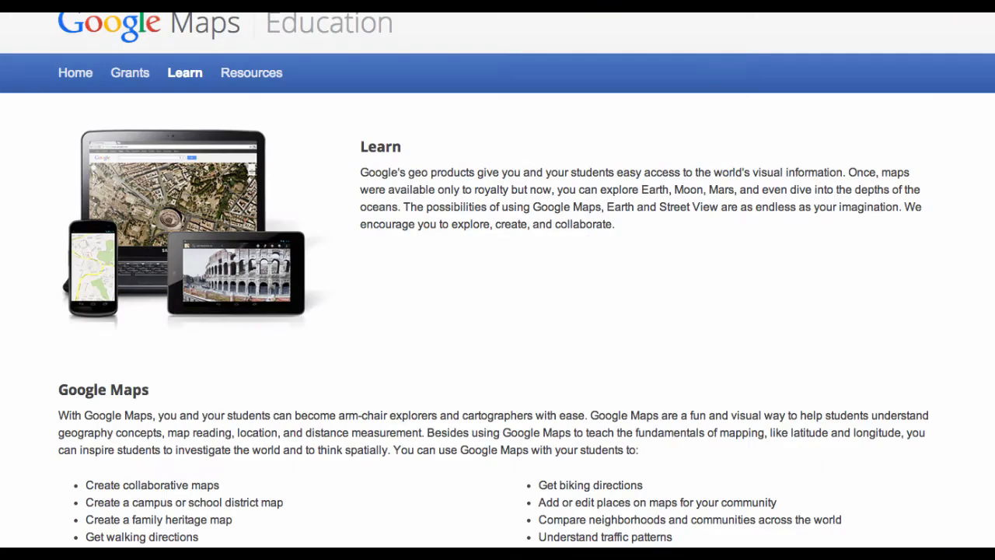
# Look through the Google Maps Education Learn page and reopen the Chicago Landmarks map from the saved places in Google Maps
pyautogui.scroll(-2, 444, 266)
pyautogui.scroll(-4, 480, 152)
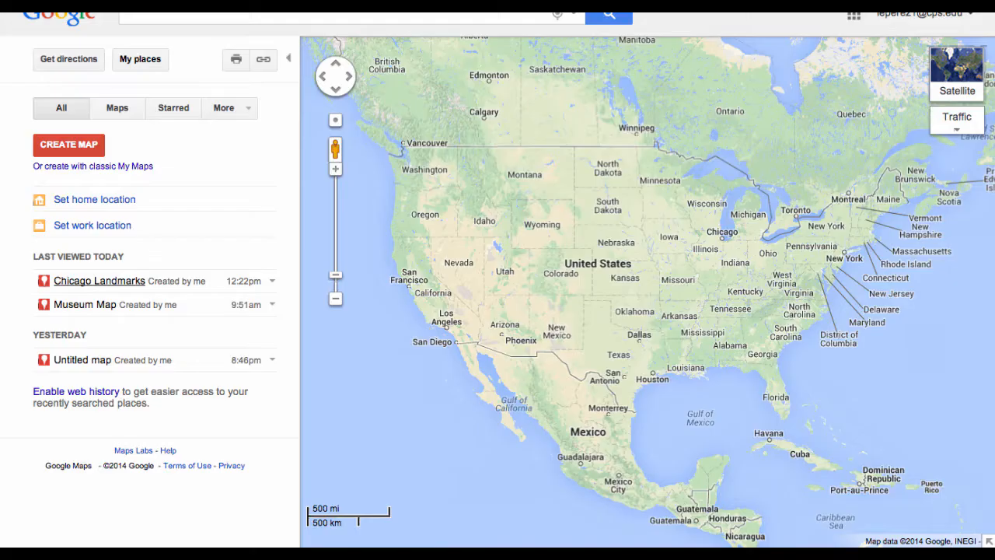
pyautogui.click(99, 281)
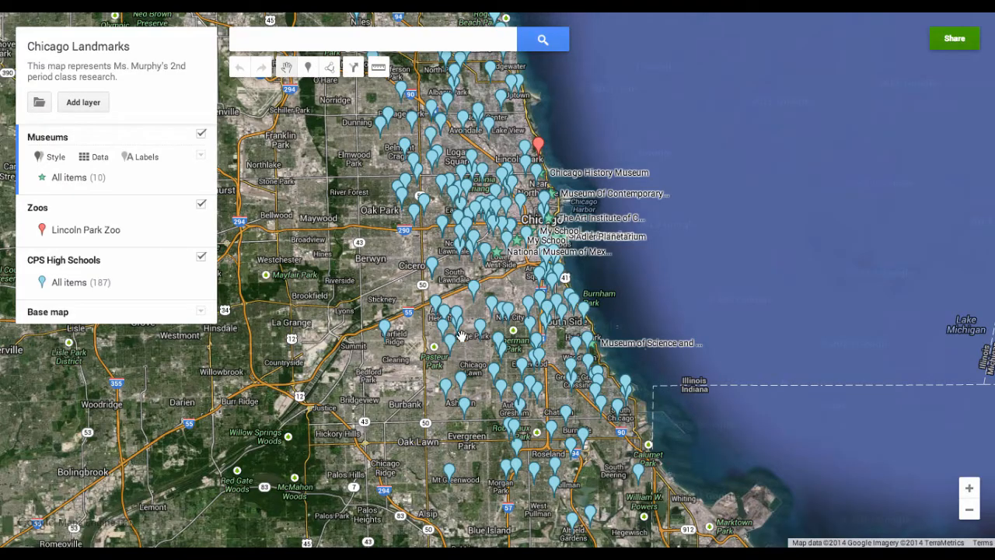